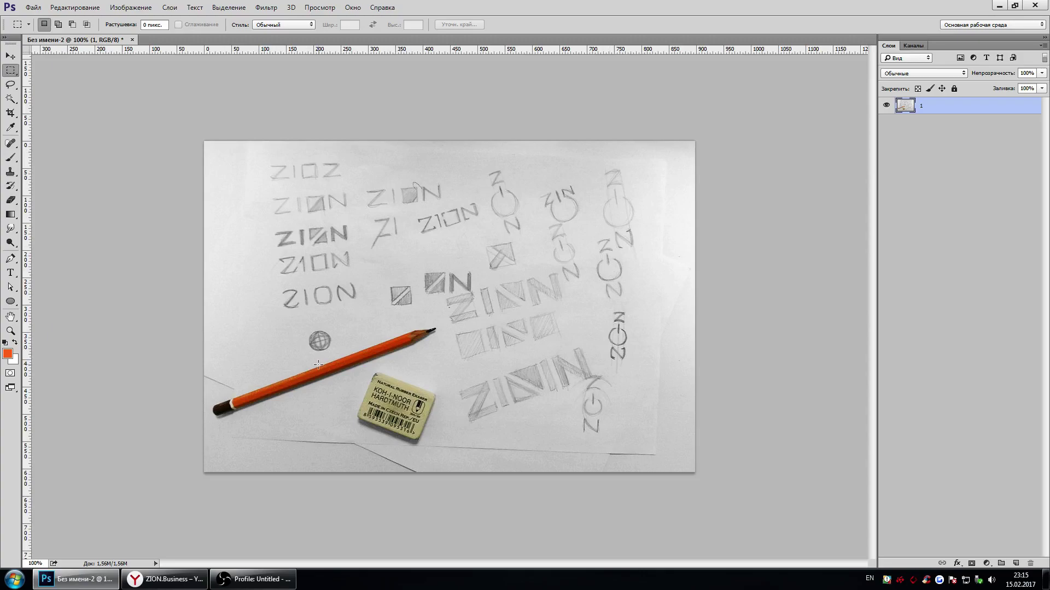
Zoom in on the lower ZION sketches in the opened sketch photo
left_click_drag(318, 365, 431, 420)
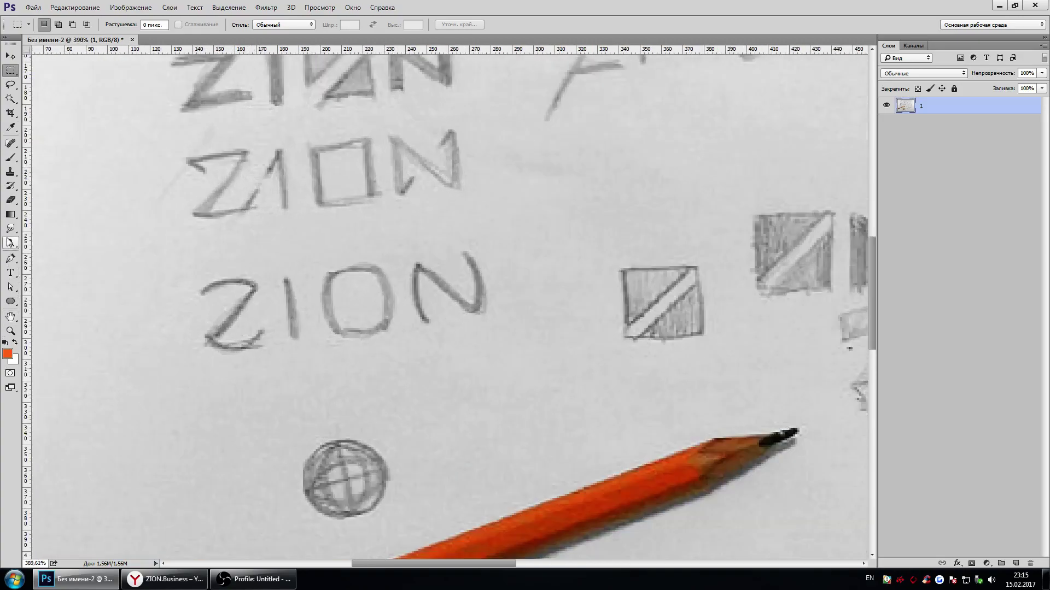
Lasso the lower ZION sketch onto its own layer via Cut and hide the photo layer
left_click(10, 85)
scroll(281, 305, "down", 1)
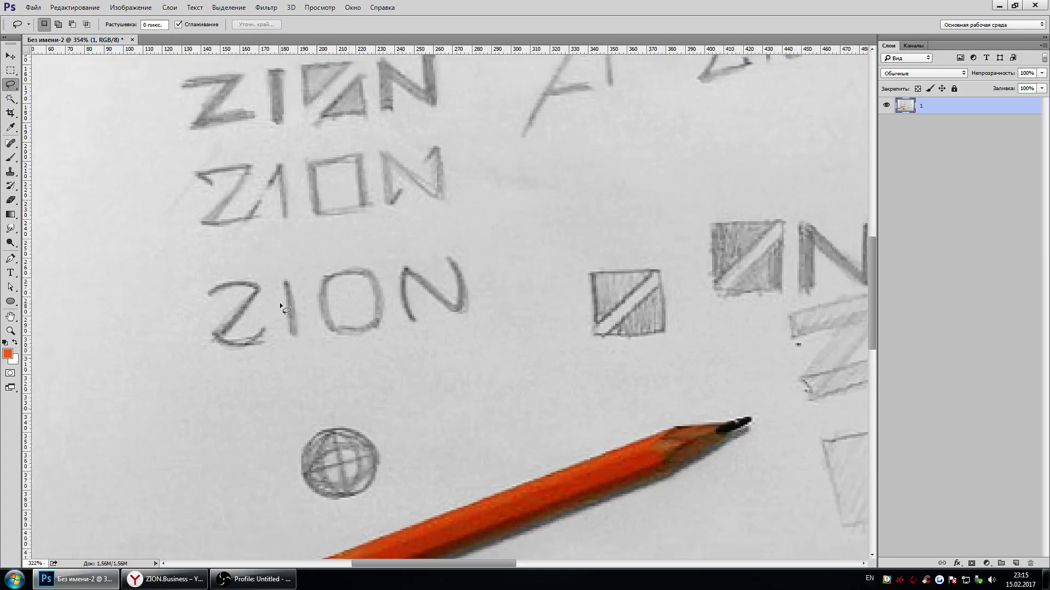
scroll(281, 304, "down", 1)
left_click_drag(222, 269, 240, 264)
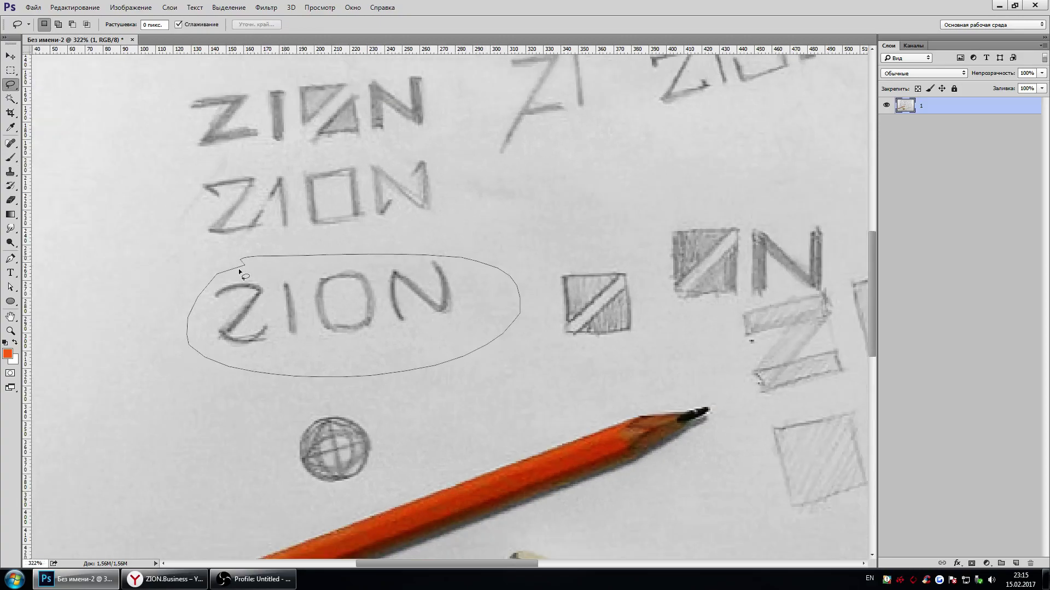
right_click(316, 295)
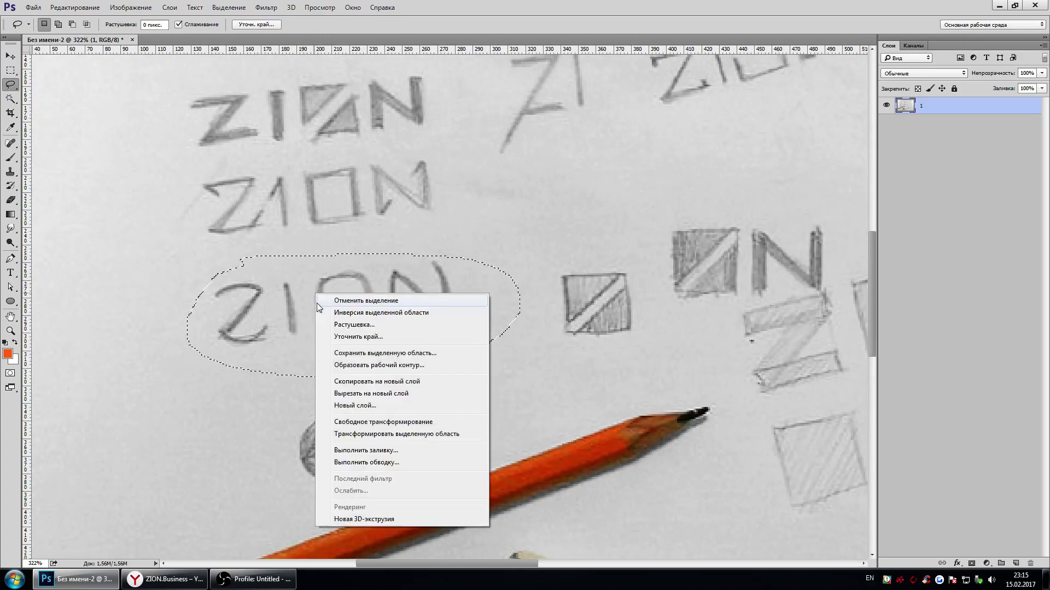
left_click(382, 394)
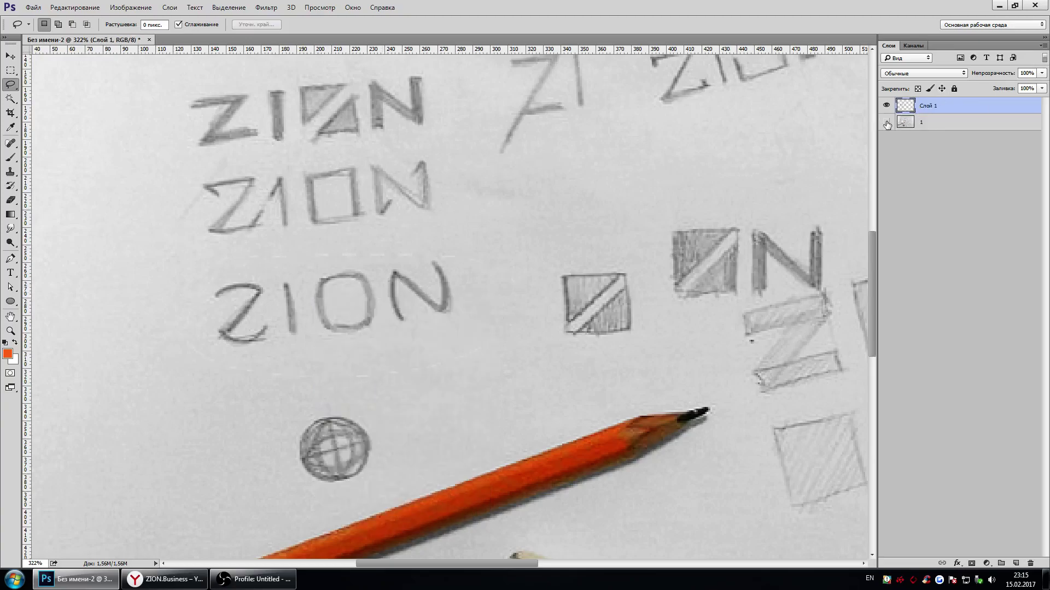
left_click(885, 121)
Add a white Solid Color fill layer above the original photo layer
scroll(525, 298, "down", 1)
scroll(523, 295, "down", 5)
left_click(930, 123)
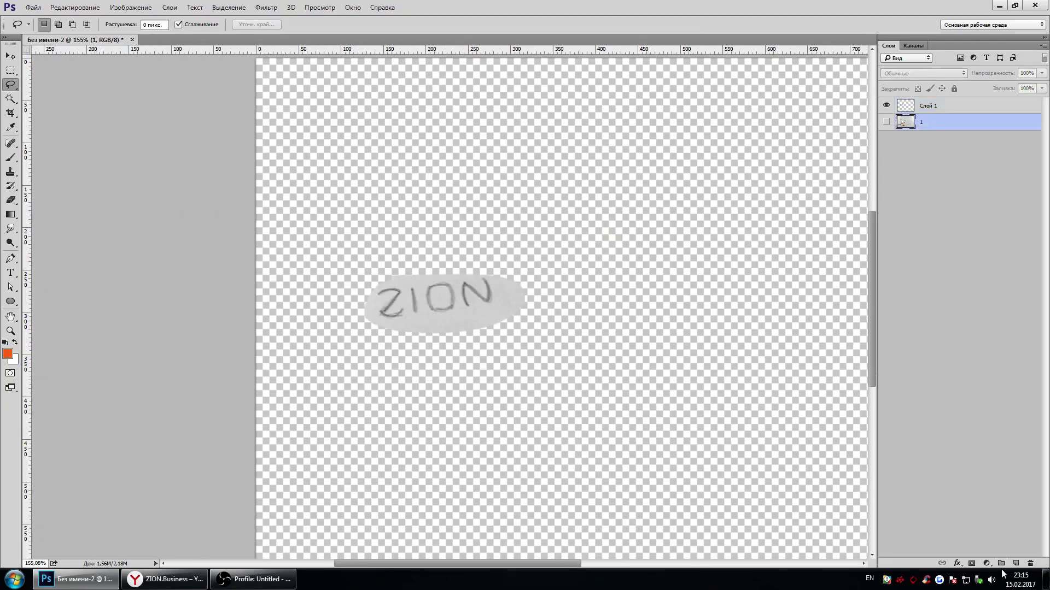
left_click(987, 563)
left_click(934, 325)
left_click(644, 179)
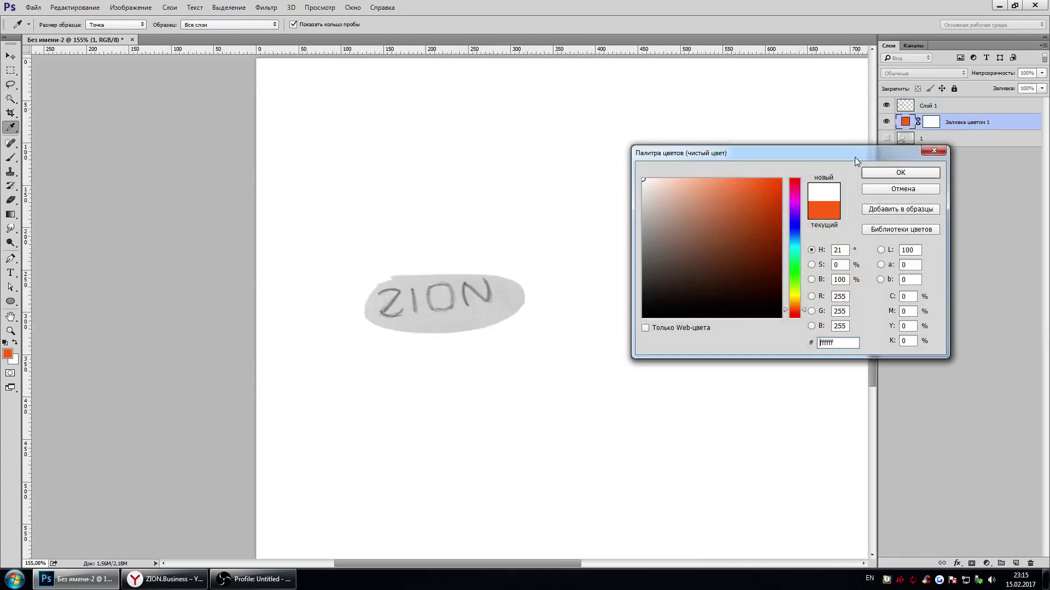
left_click(885, 170)
Enlarge the ZION sketch to about 227% and rotate it slightly clockwise
left_click(945, 106)
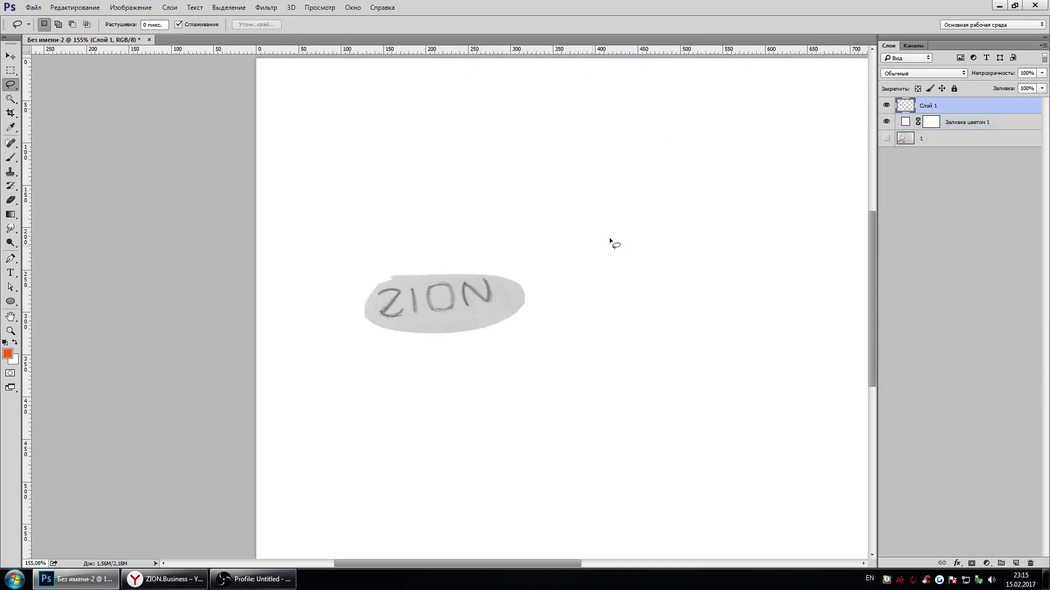
scroll(486, 357, "down", 2)
key("ctrl+t")
scroll(486, 357, "down", 1)
left_click_drag(373, 279, 511, 224)
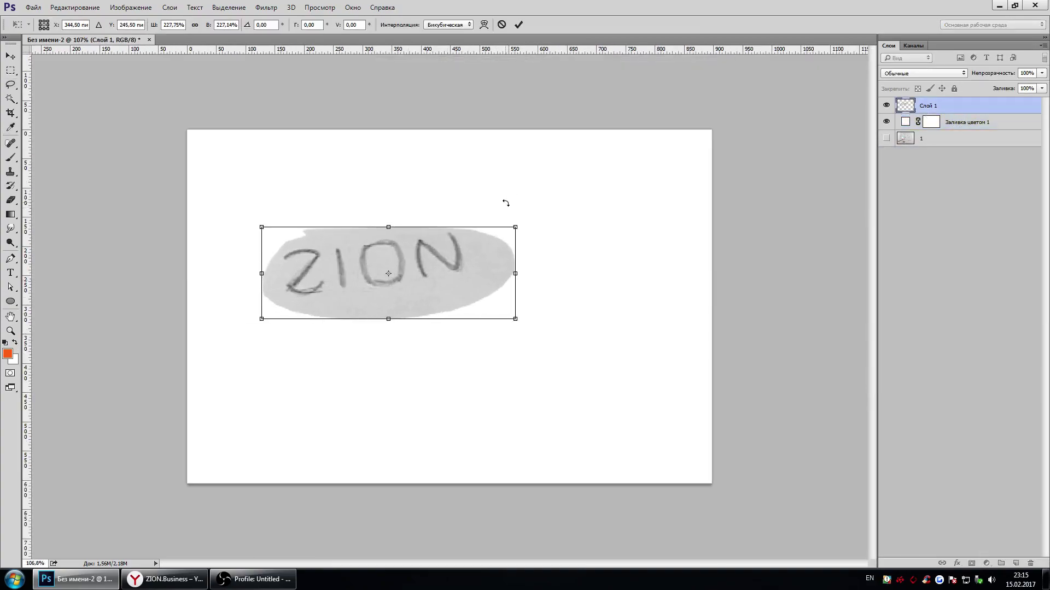
left_click_drag(578, 212, 581, 227)
key("Return")
Add a baseline guide, rotate the ZION sketch level with it and shift it right
key("l")
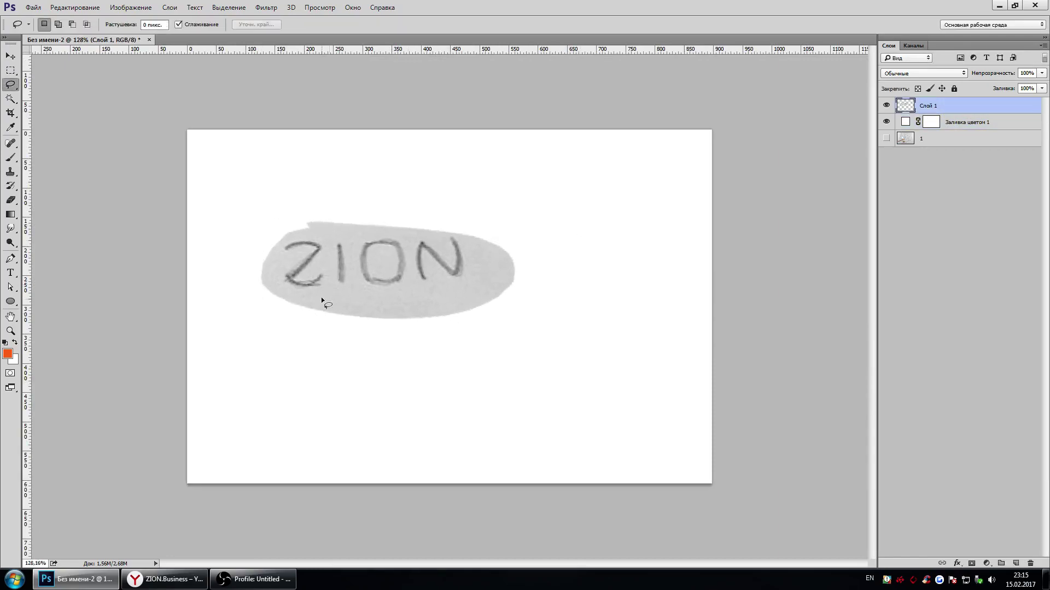
scroll(326, 300, "up", 5)
left_click_drag(350, 52, 355, 284)
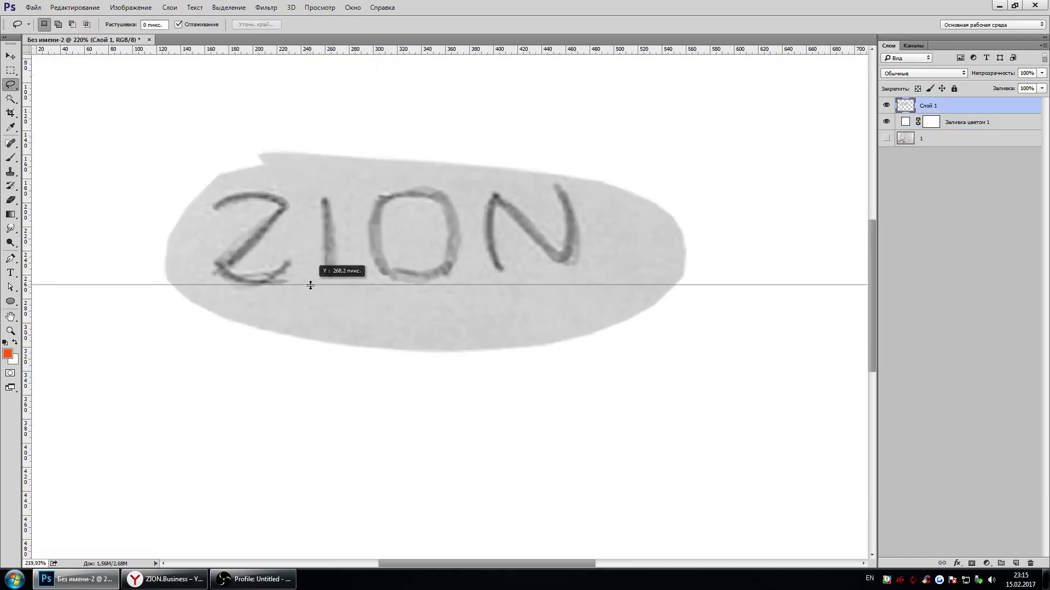
key("ctrl+t")
left_click_drag(752, 164, 753, 173)
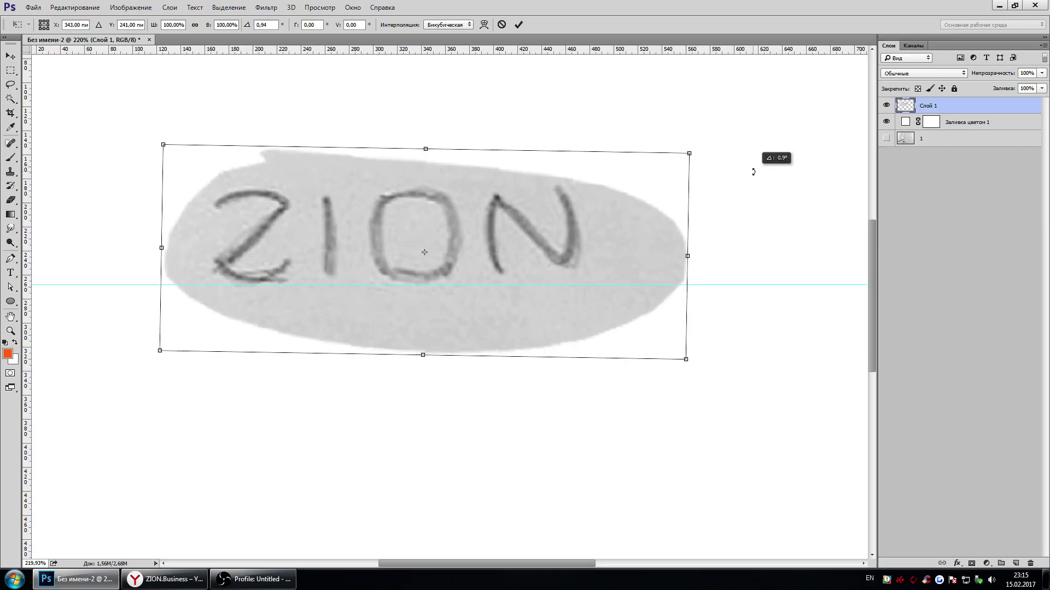
key("Return")
scroll(629, 229, "down", 3)
key("v")
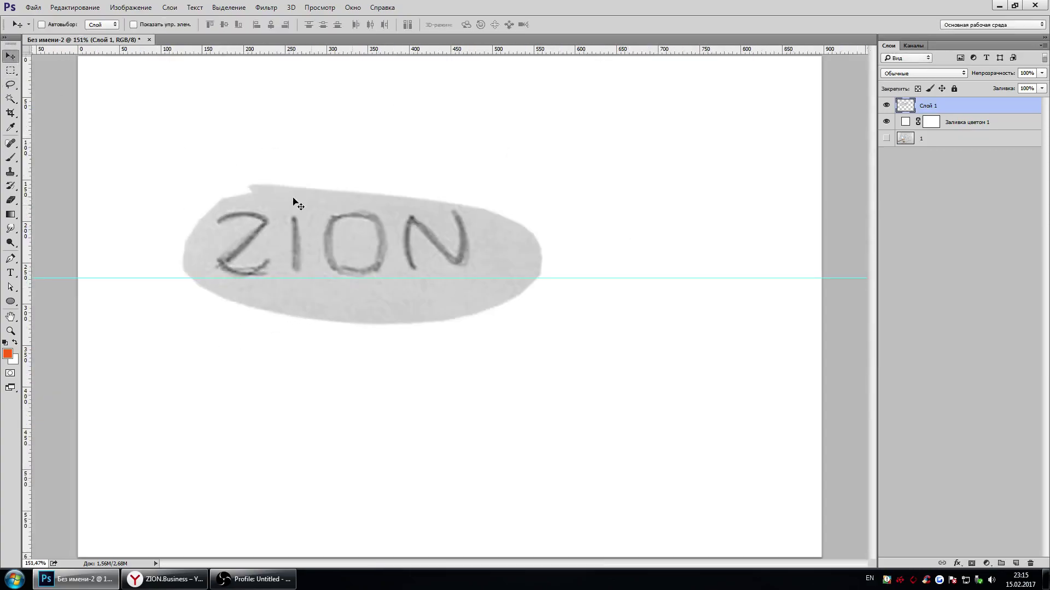
left_click_drag(296, 204, 442, 217)
Clear Guides from the View menu and lower Layer 1's opacity to 27%
left_click(320, 7)
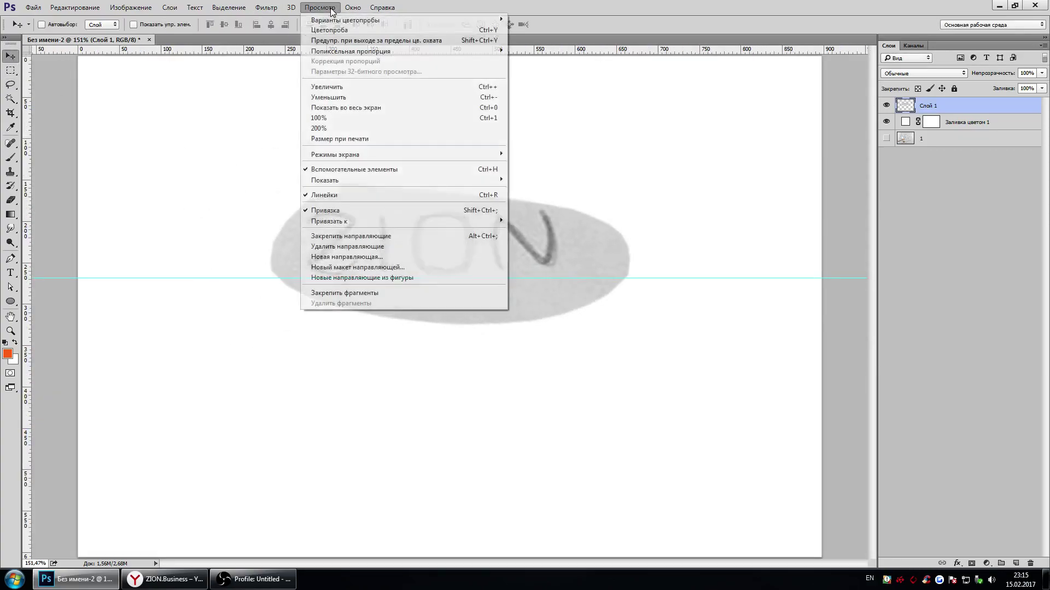
left_click(347, 246)
left_click(1041, 73)
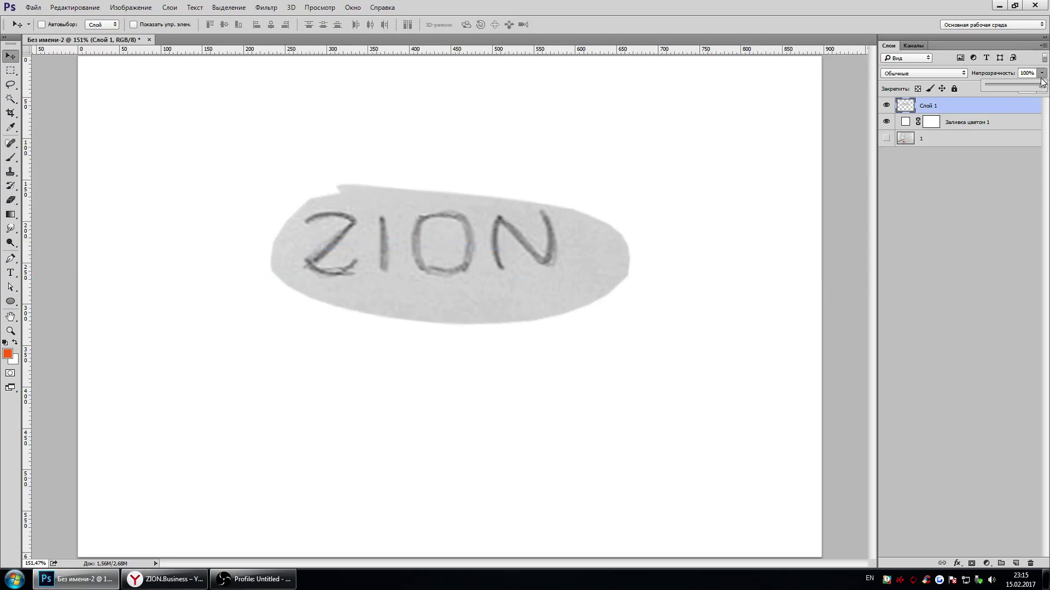
left_click(1003, 86)
left_click_drag(1000, 83, 1002, 86)
scroll(432, 304, "up", 1)
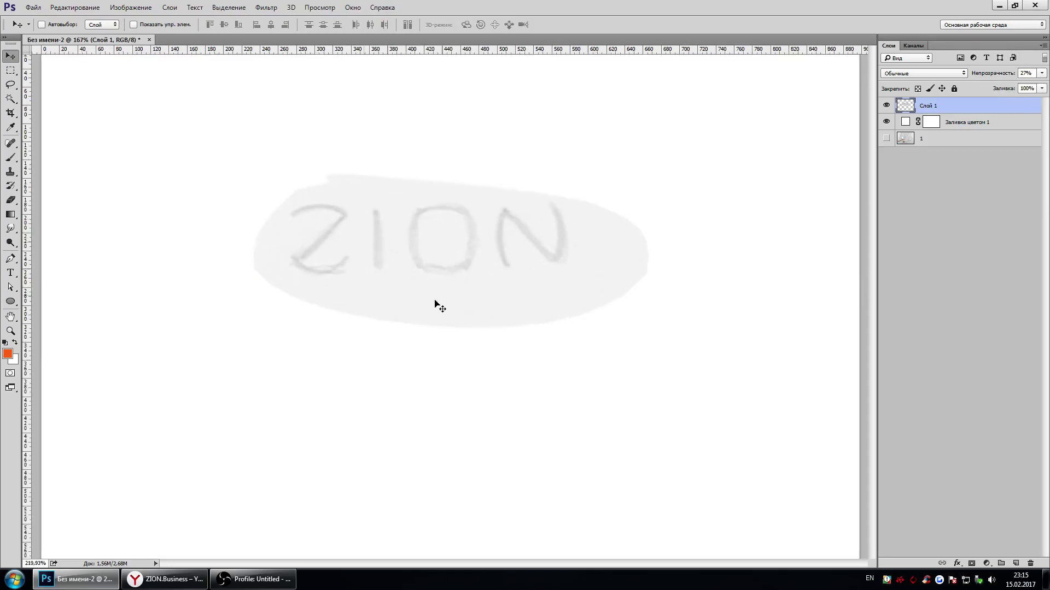
scroll(432, 304, "up", 3)
scroll(308, 263, "up", 1)
scroll(293, 258, "up", 1)
scroll(293, 257, "up", 1)
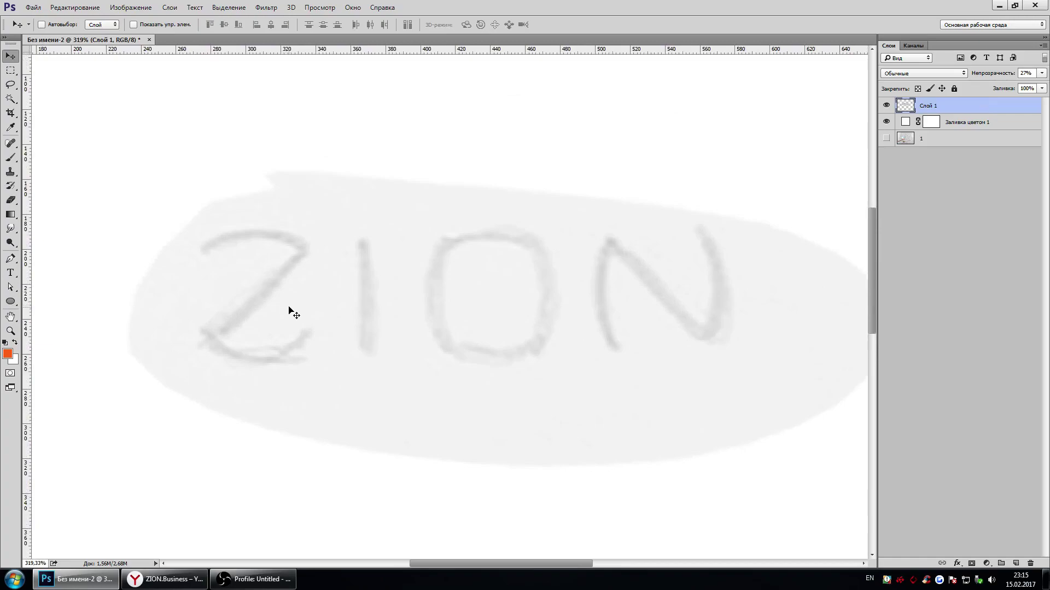
scroll(325, 332, "down", 1)
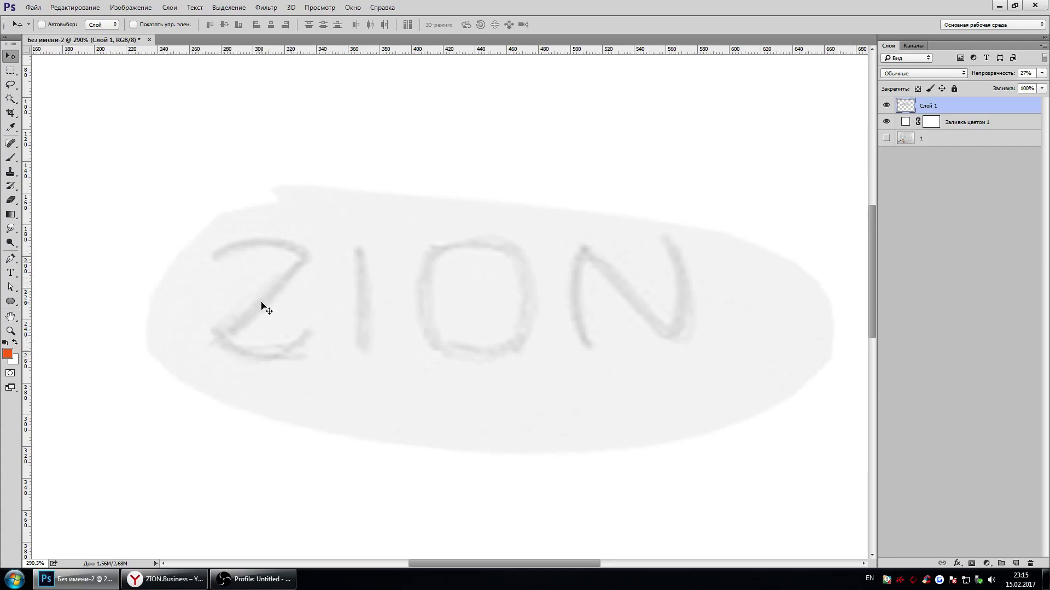
scroll(264, 306, "down", 2)
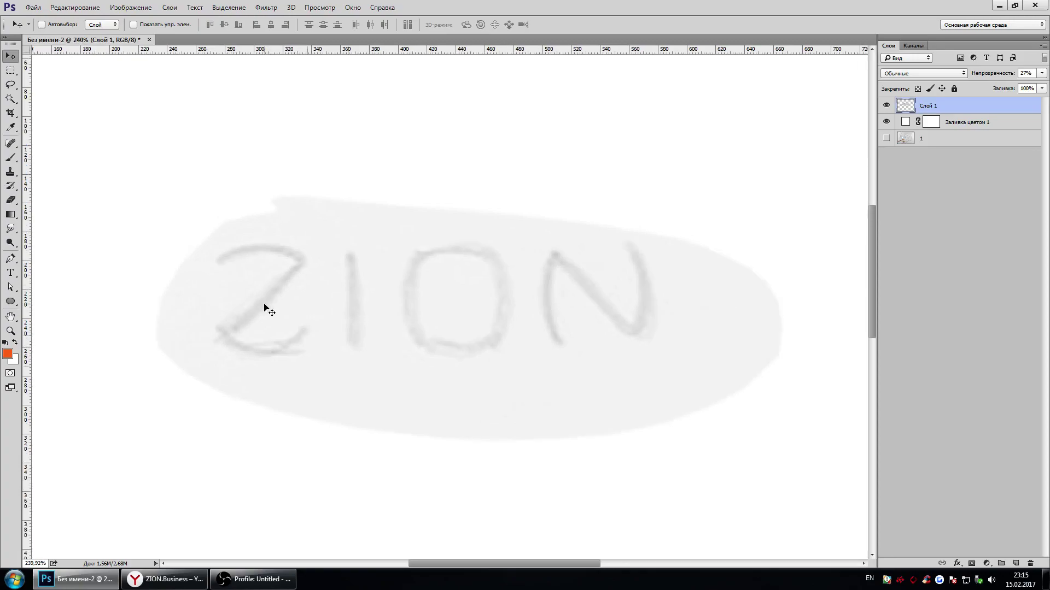
Draw a circle over the sketched Z with the Ellipse tool
left_click(12, 302)
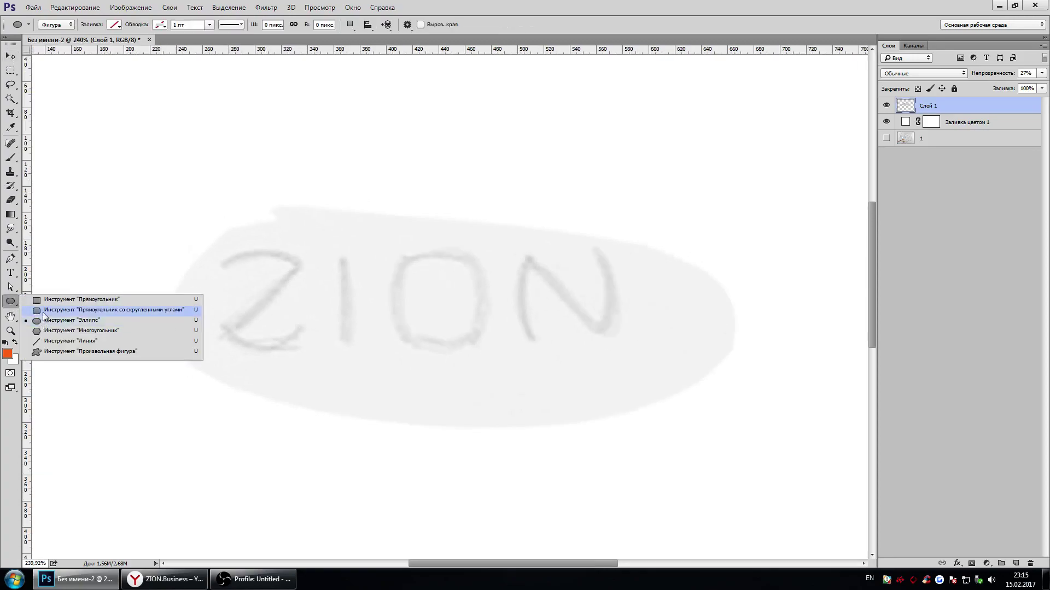
left_click(60, 320)
scroll(205, 279, "up", 2)
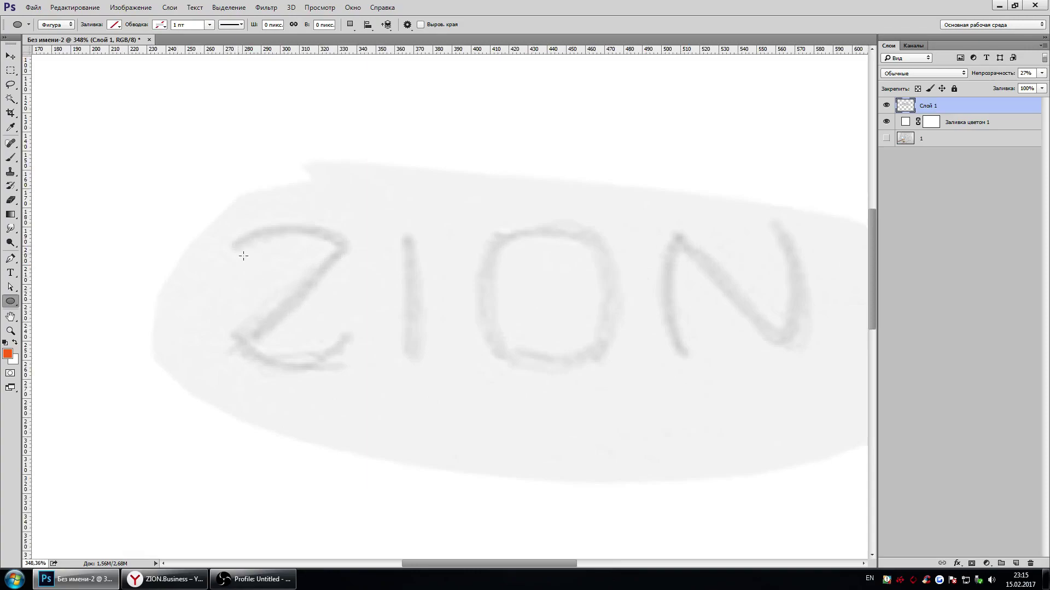
left_click_drag(210, 240, 393, 423)
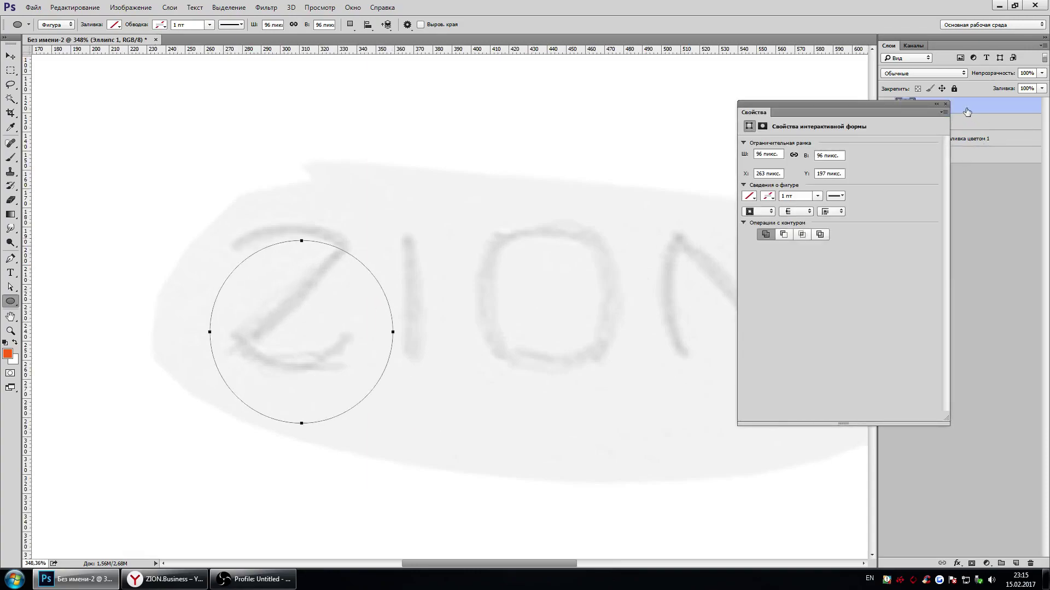
left_click(944, 104)
Move the circle over the Z and shrink it to 76 pixels
key("ctrl+t")
left_click_drag(346, 317, 343, 309)
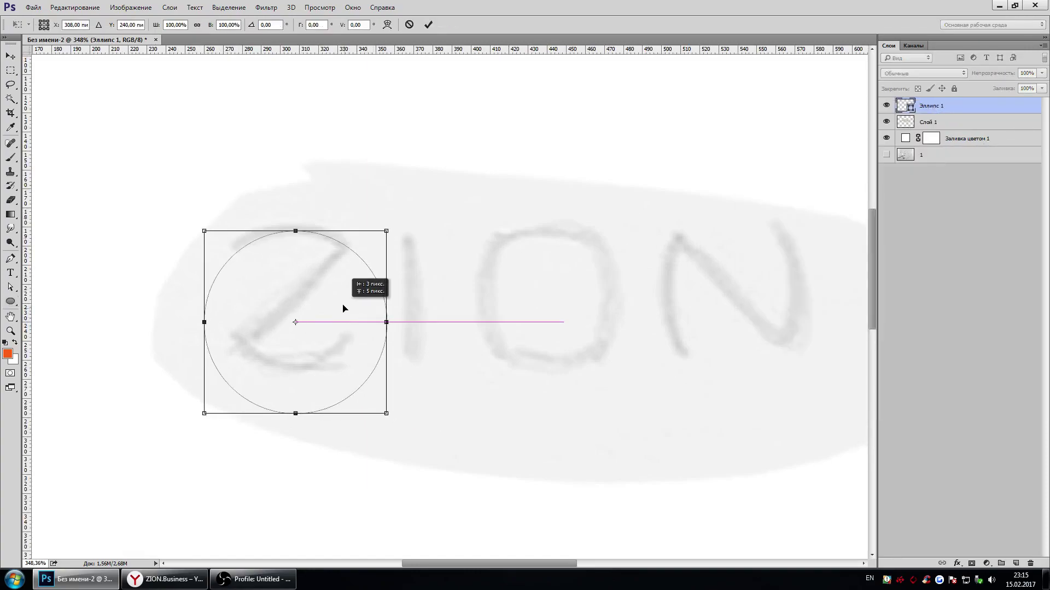
left_click_drag(386, 413, 331, 359)
left_click_drag(292, 310, 314, 313)
left_click_drag(361, 233, 371, 229)
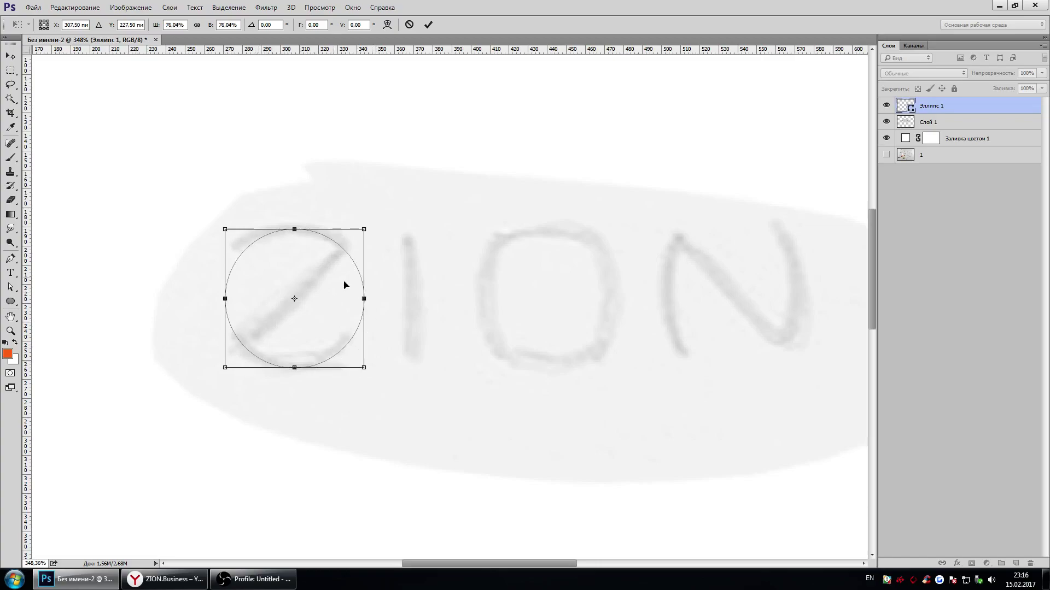
Enlarge the circle to 118 pixels, centre it on the Z and apply the transform
scroll(323, 275, "up", 2, "alt")
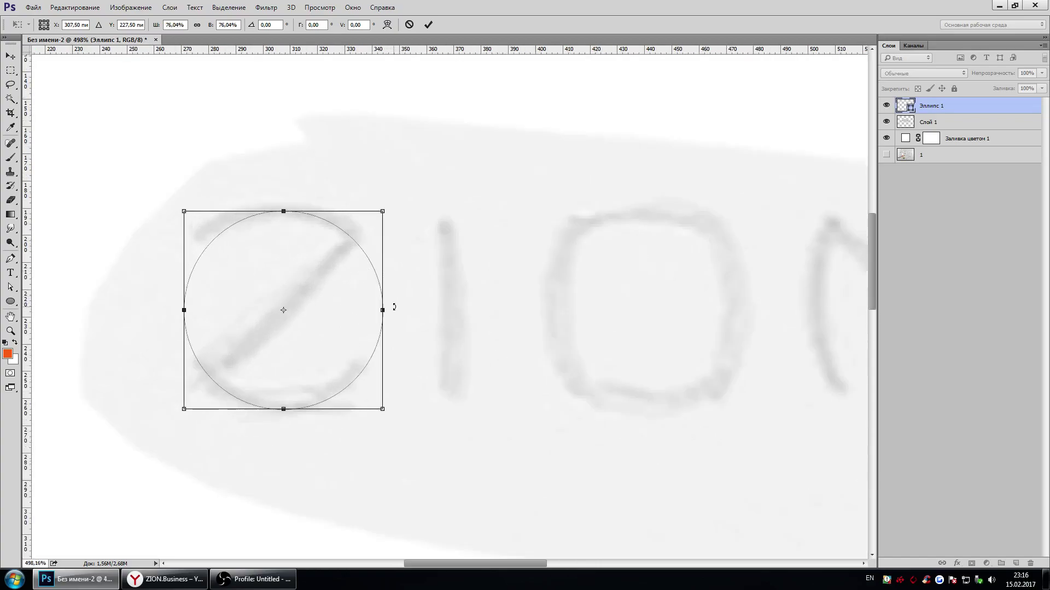
left_click_drag(383, 211, 461, 166)
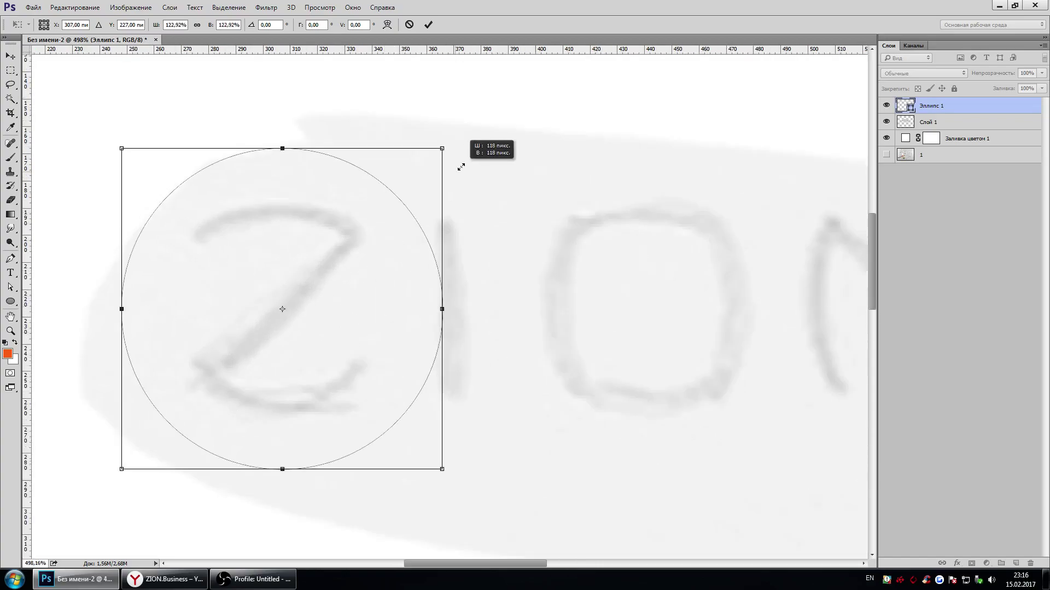
left_click_drag(339, 211, 339, 274)
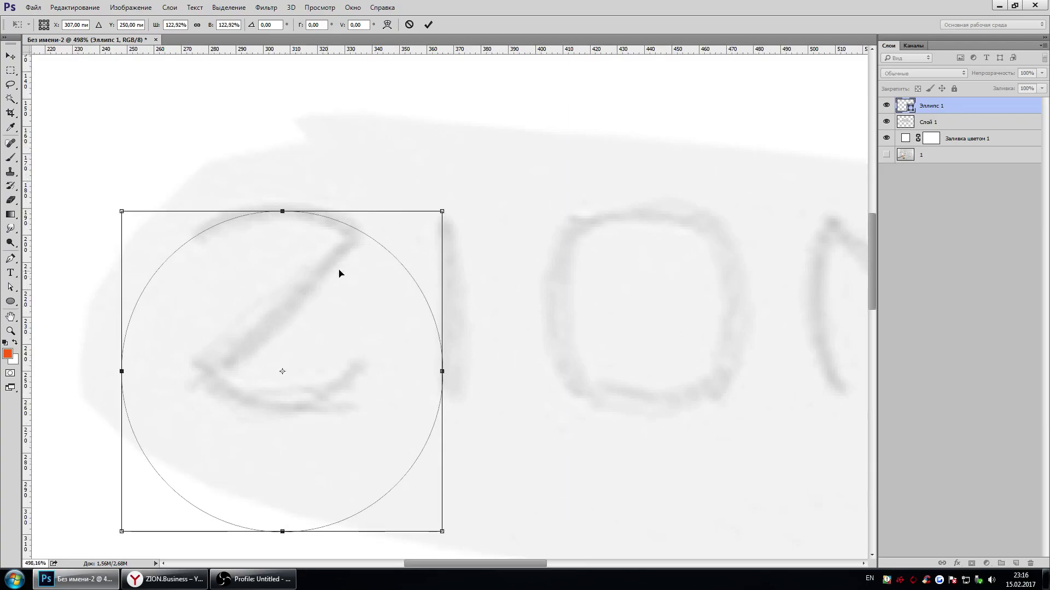
key("Return")
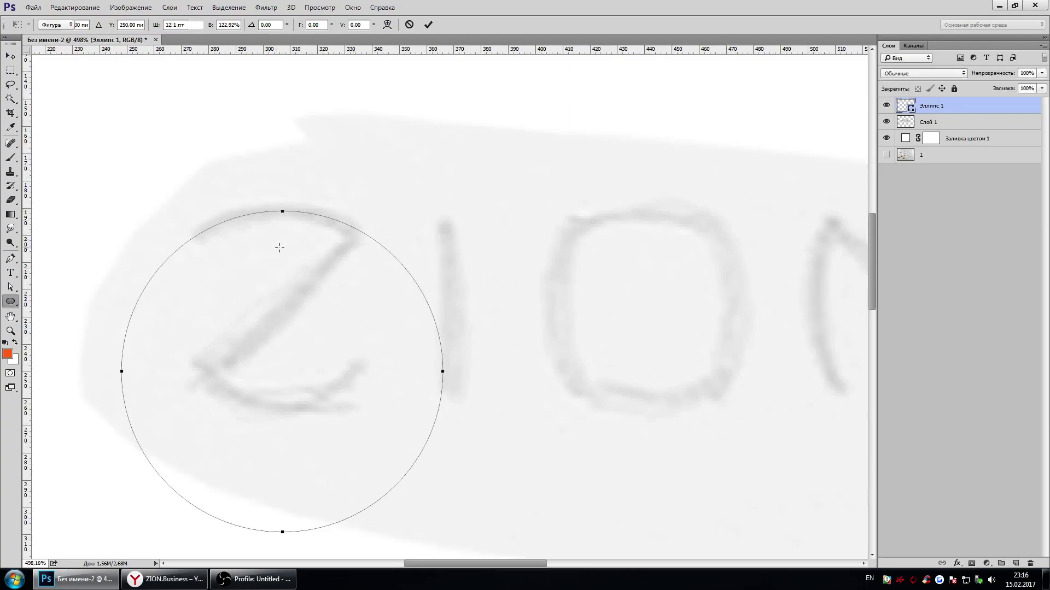
key("Return")
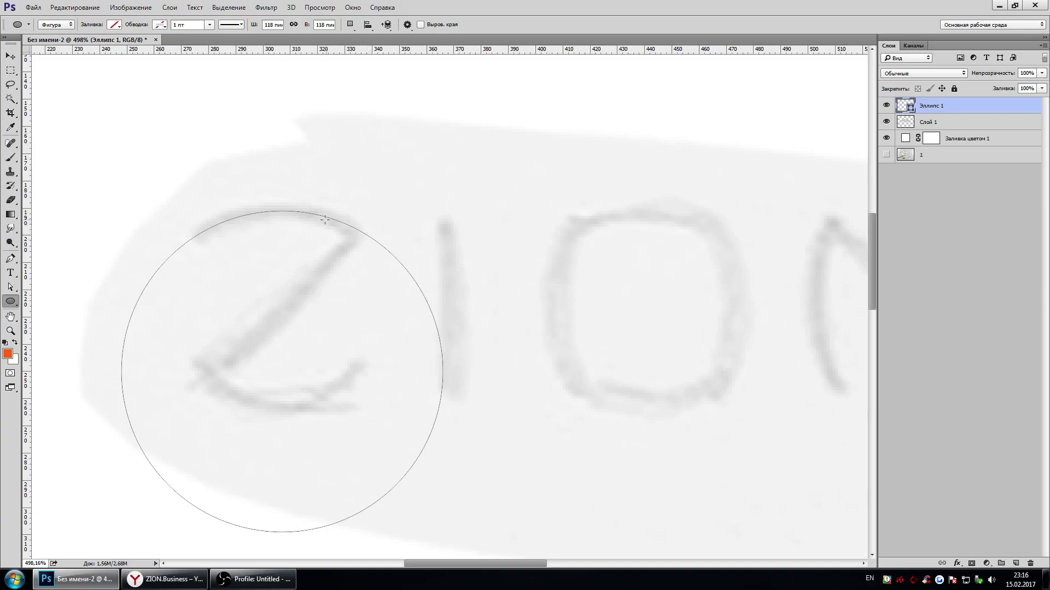
scroll(269, 344, "down", 2)
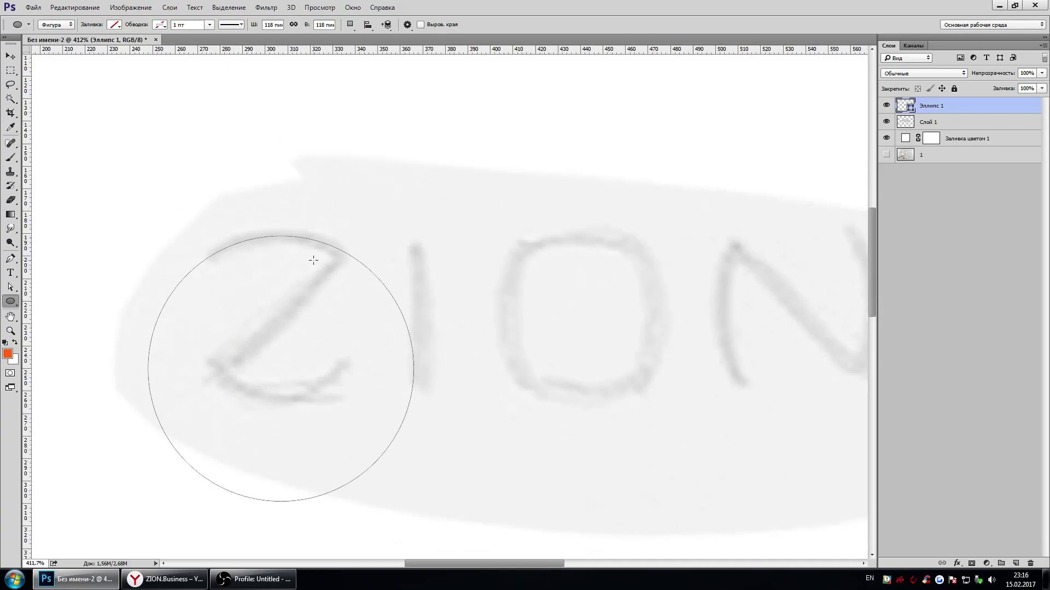
Set the Rectangle tool's path operation to Subtract Front Shape
right_click(10, 301)
left_click(42, 300)
left_click(350, 24)
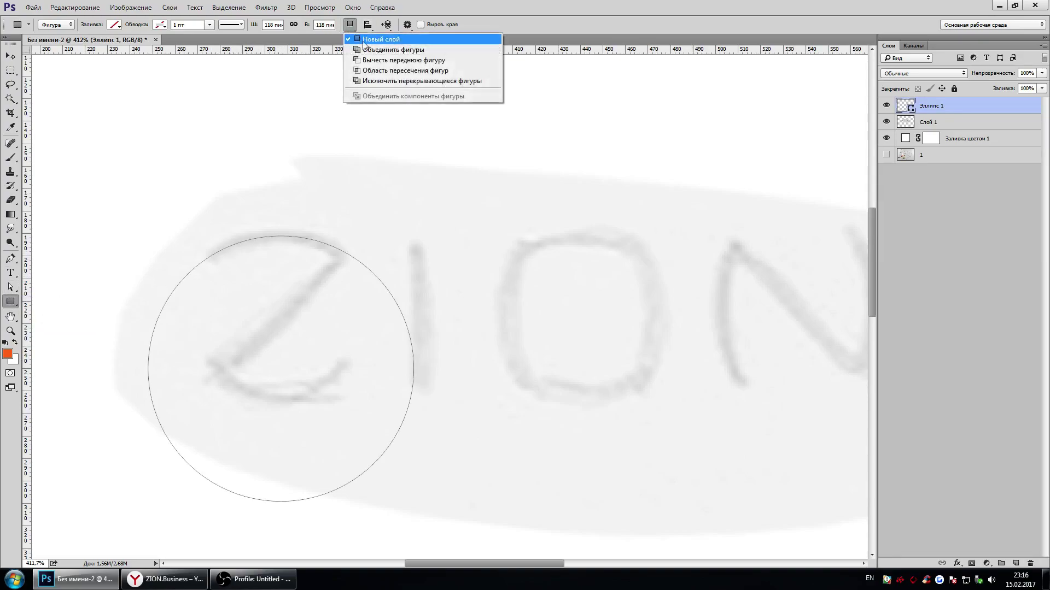
left_click(375, 61)
Subtract a rectangle over the circle's lower part and Merge Shape Components
left_click_drag(113, 535, 475, 260)
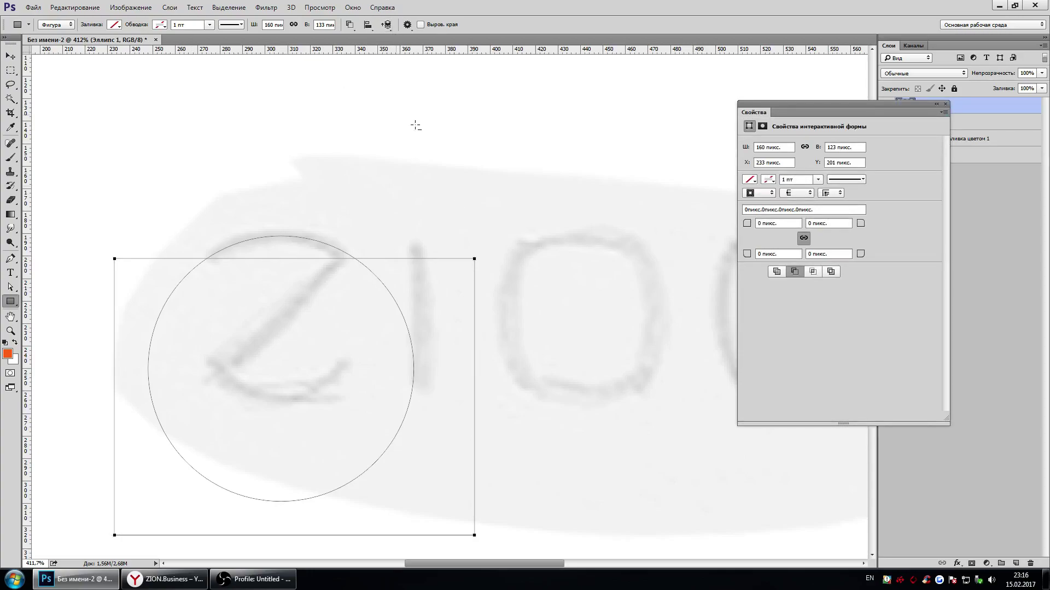
left_click(351, 26)
left_click(378, 97)
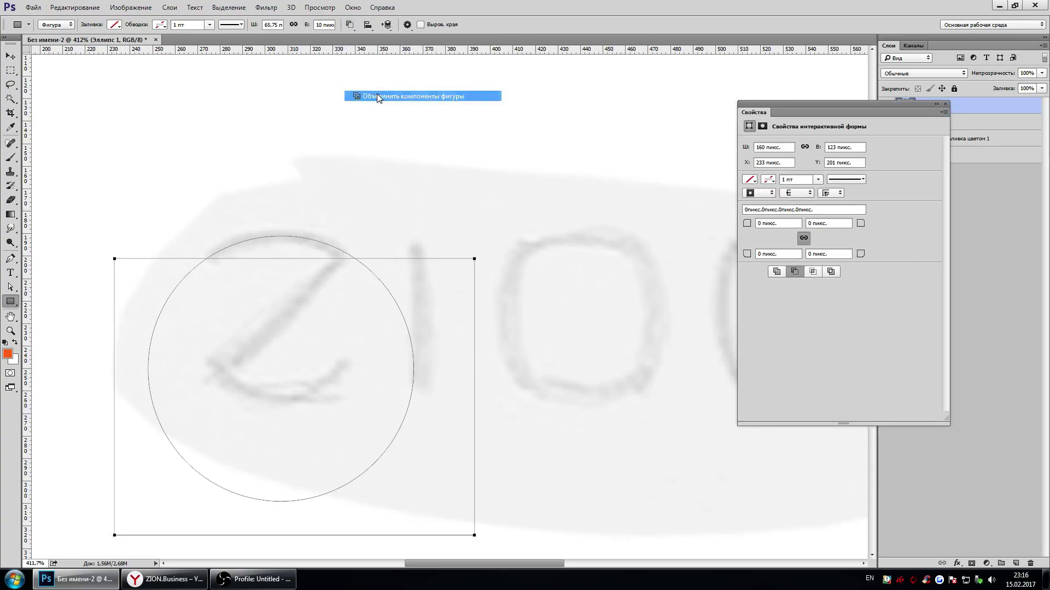
scroll(218, 271, "up", 2)
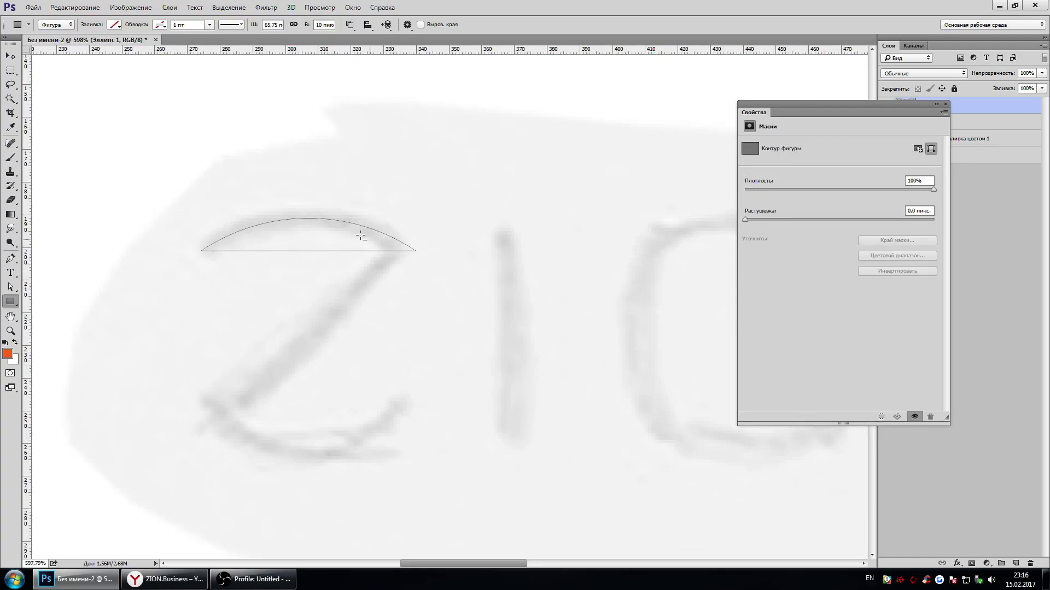
left_click(946, 104)
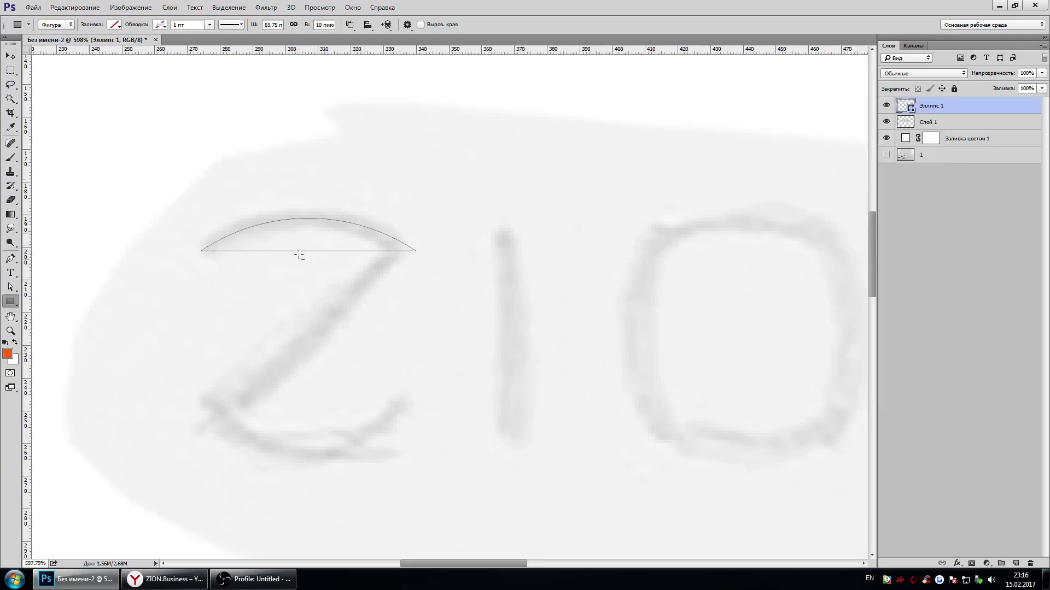
left_click(16, 261)
right_click(16, 264)
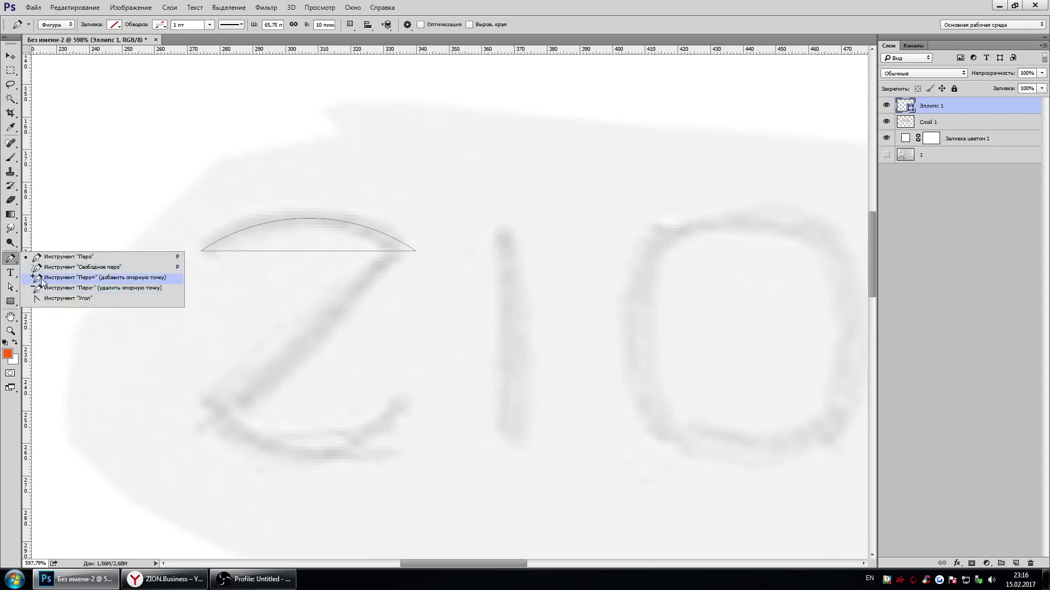
Add an anchor on the arc's flat bottom segment and delete that segment, leaving an open curve
left_click(82, 276)
scroll(285, 263, "up", 2)
left_click(314, 244)
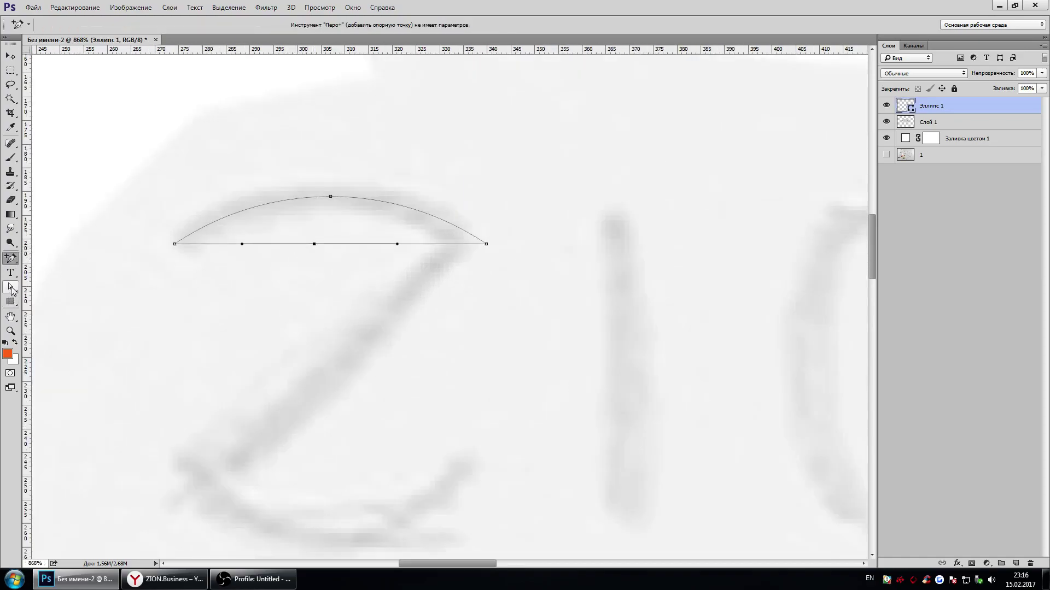
key("a")
key("Delete")
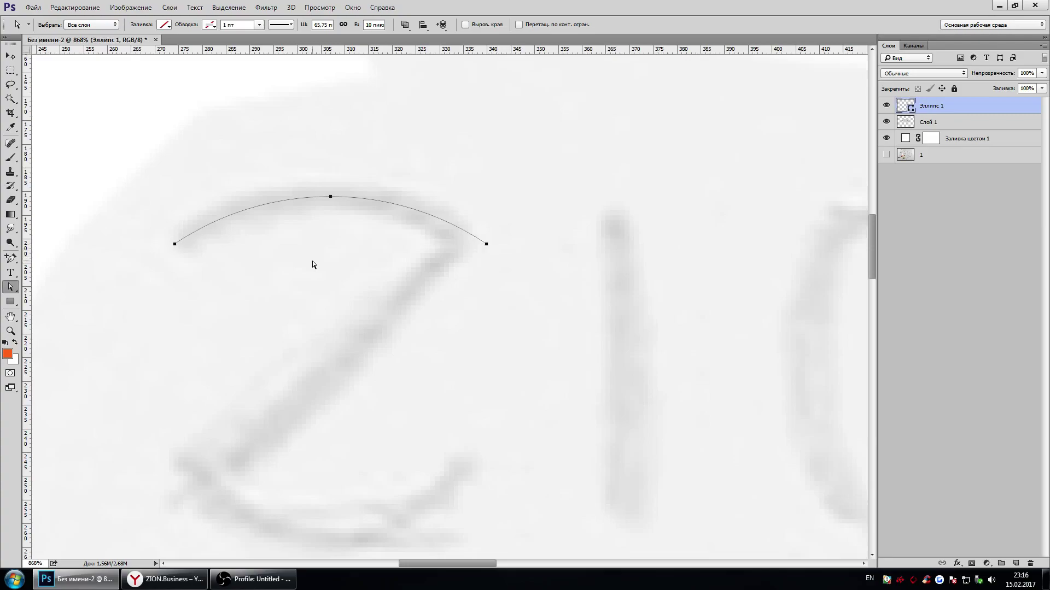
scroll(313, 260, "down", 2)
scroll(310, 270, "down", 1)
scroll(340, 256, "up", 1)
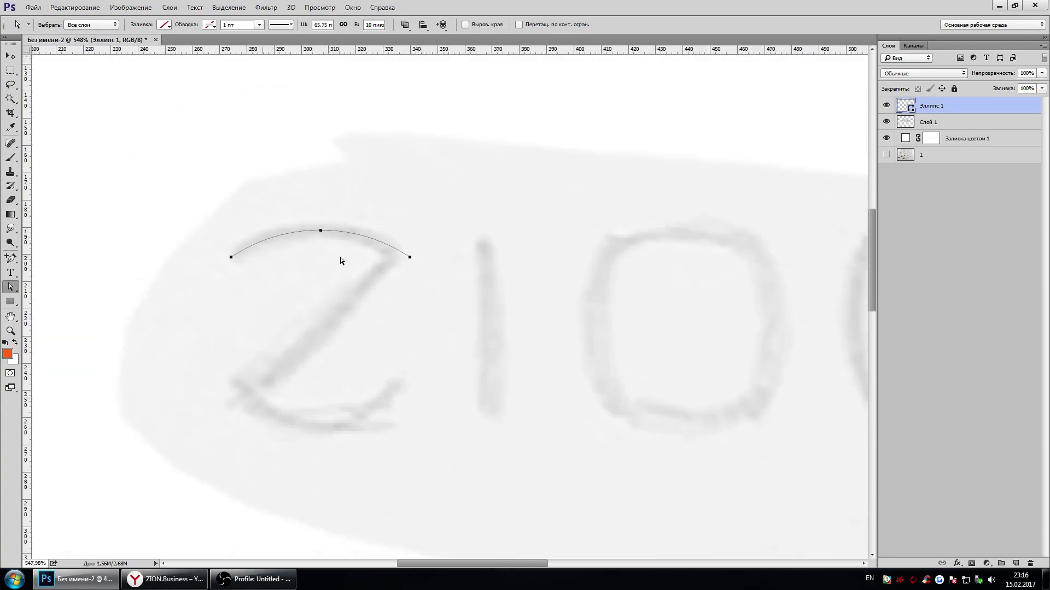
scroll(295, 260, "up", 1)
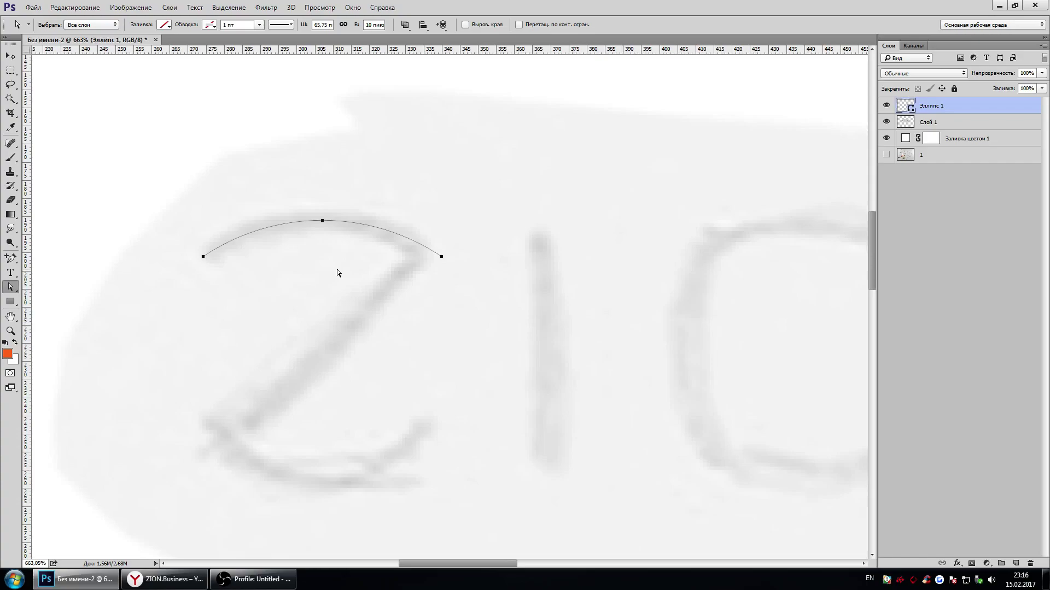
scroll(356, 267, "down", 1)
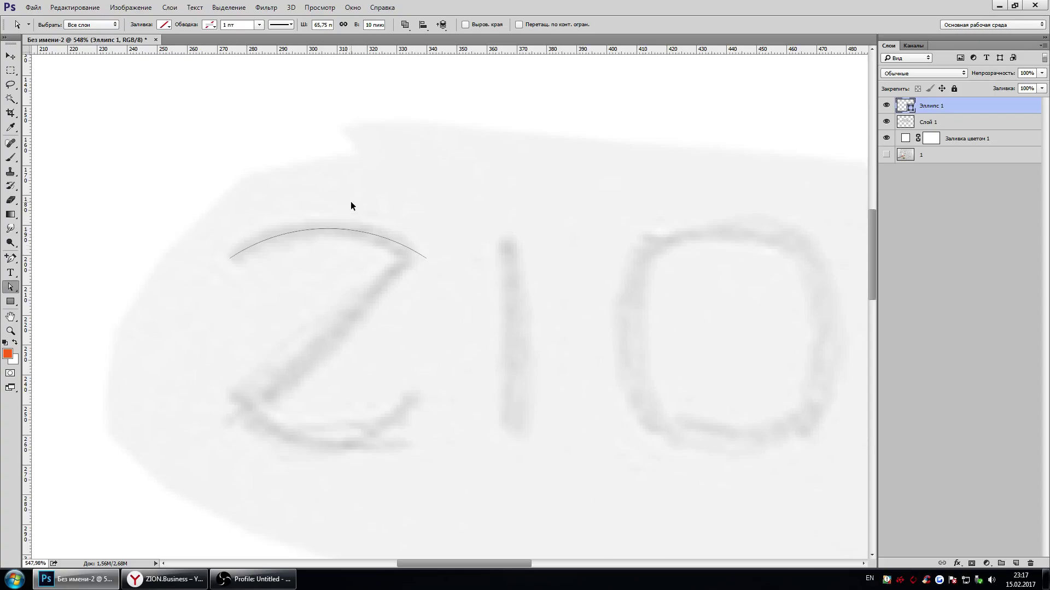
Alt-drag a copy of the arc, flip it vertically and move it below the Z
left_click_drag(346, 227, 346, 190)
key("ctrl+t")
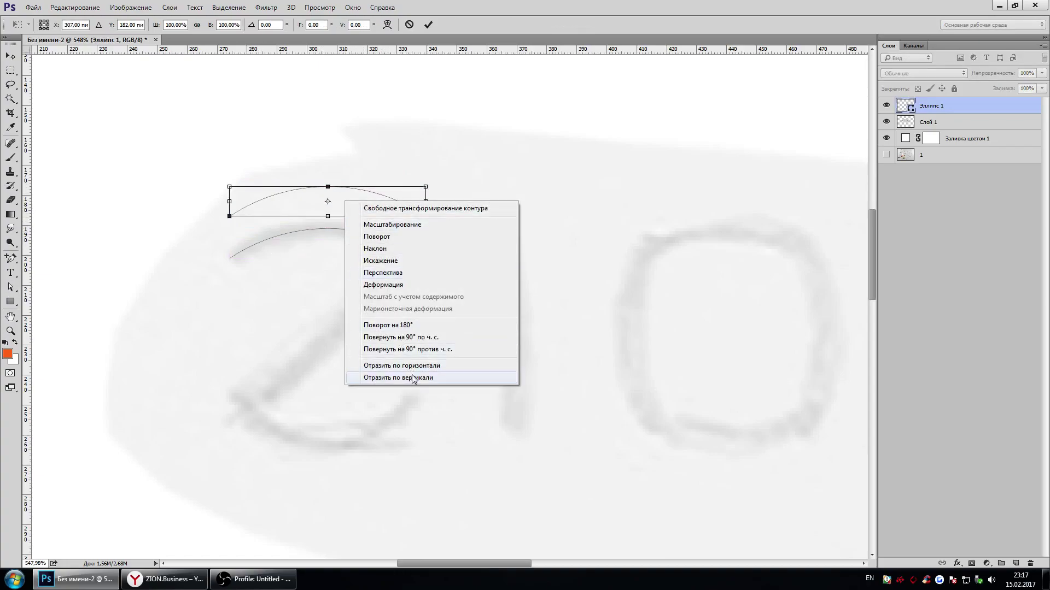
left_click(410, 377)
left_click_drag(344, 203, 335, 417)
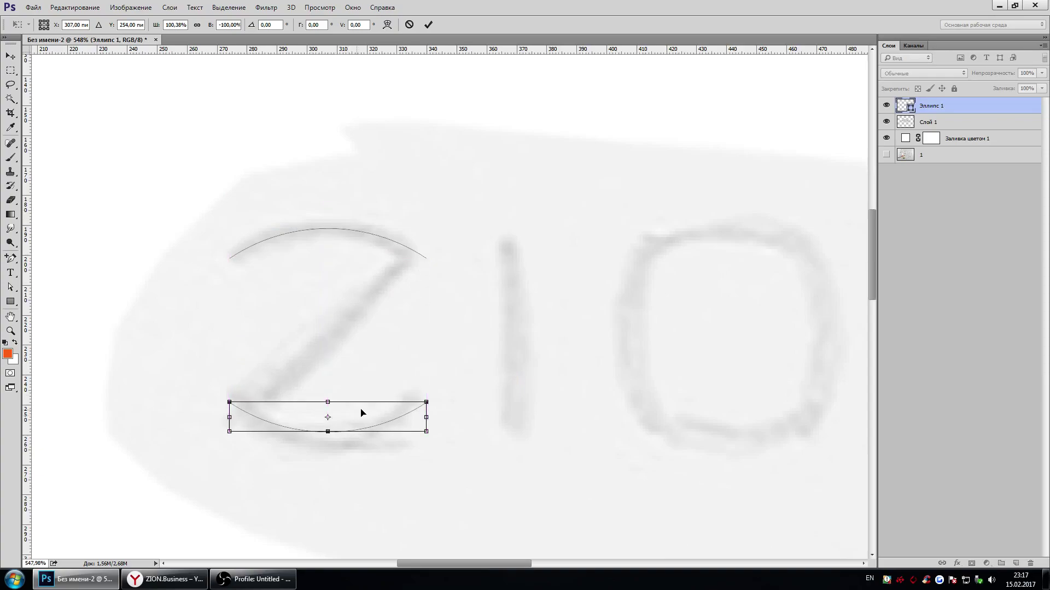
key("Return")
Fine-tune the bottom arc by nudging its anchor points down and back up
scroll(420, 381, "down", 2)
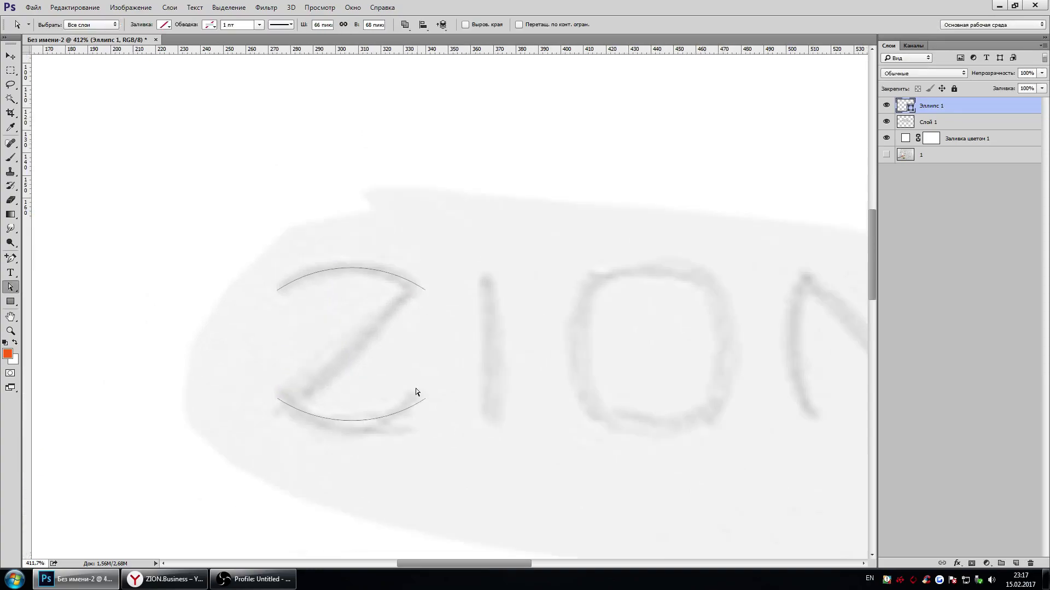
left_click_drag(237, 371, 483, 462)
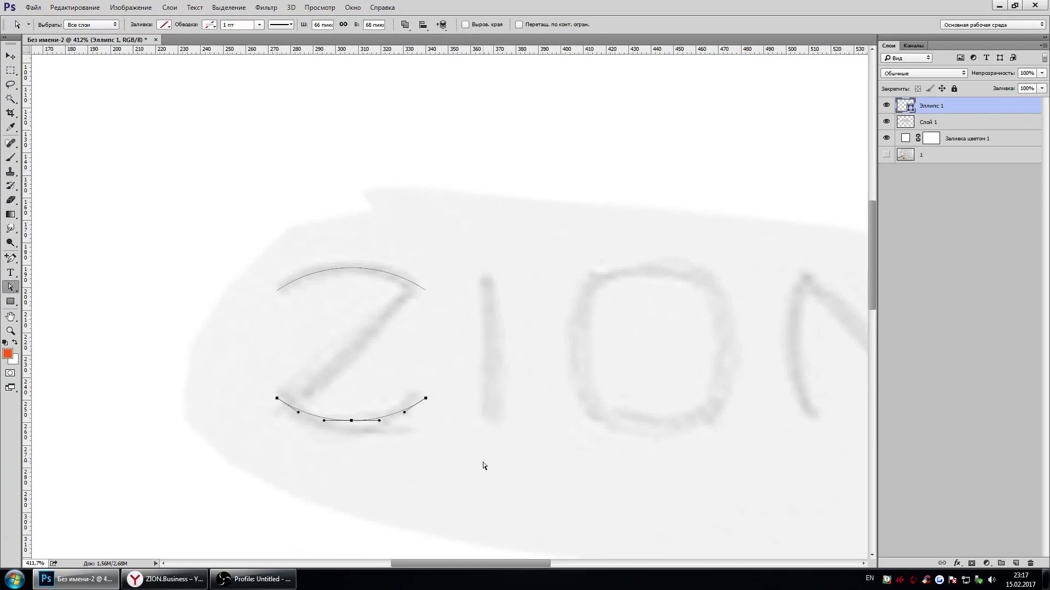
key("Down")
key("Up")
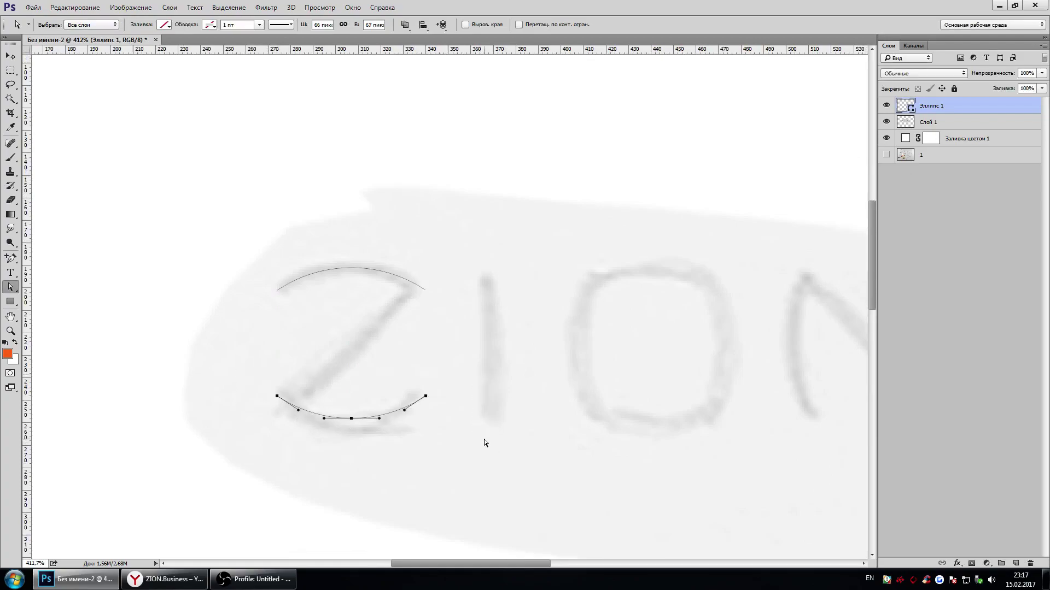
left_click(483, 438)
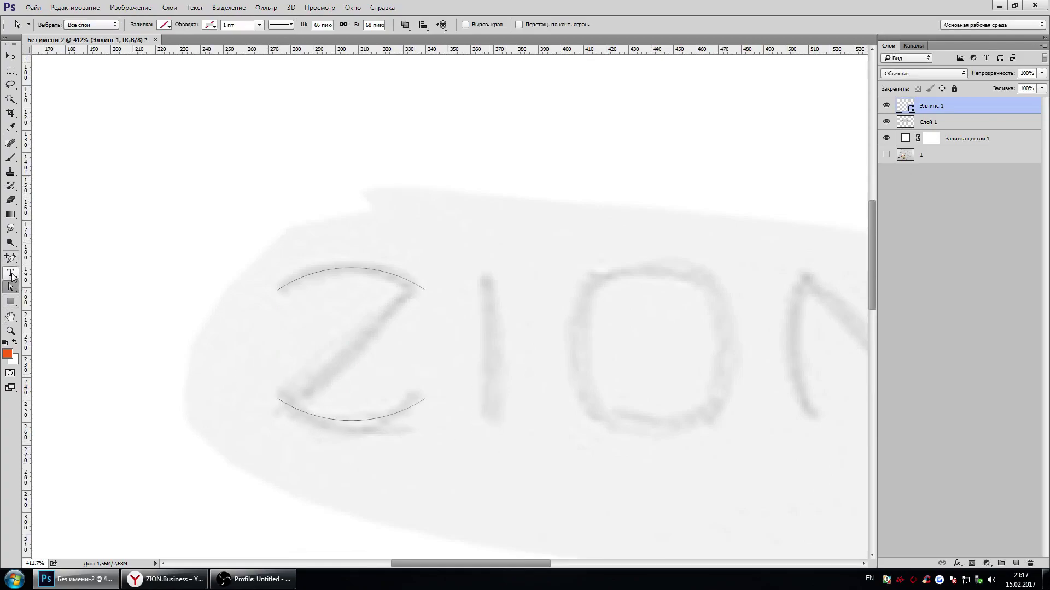
Draw a Pen line from the bottom arc's left end to the top arc's right end
left_click_drag(10, 258, 61, 260)
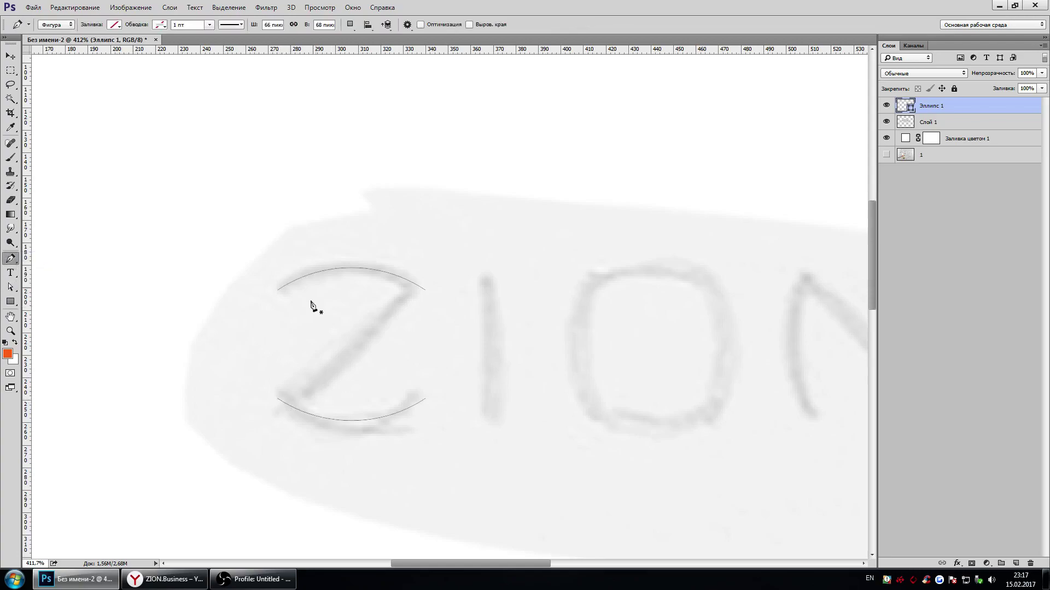
left_click(887, 122)
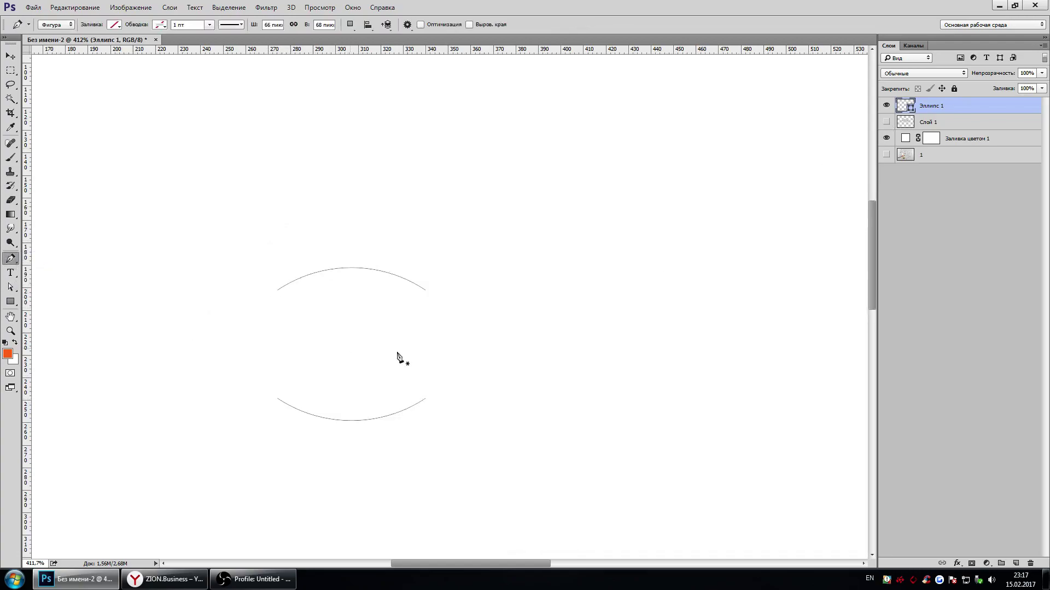
left_click(887, 123)
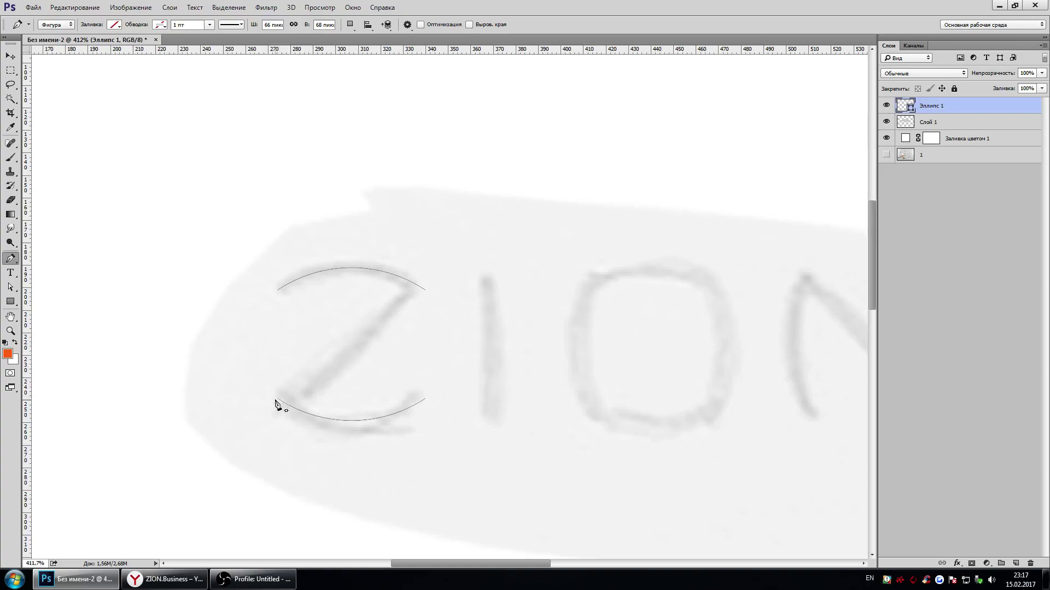
left_click(277, 398)
left_click(426, 293)
left_click(426, 293)
key("Return")
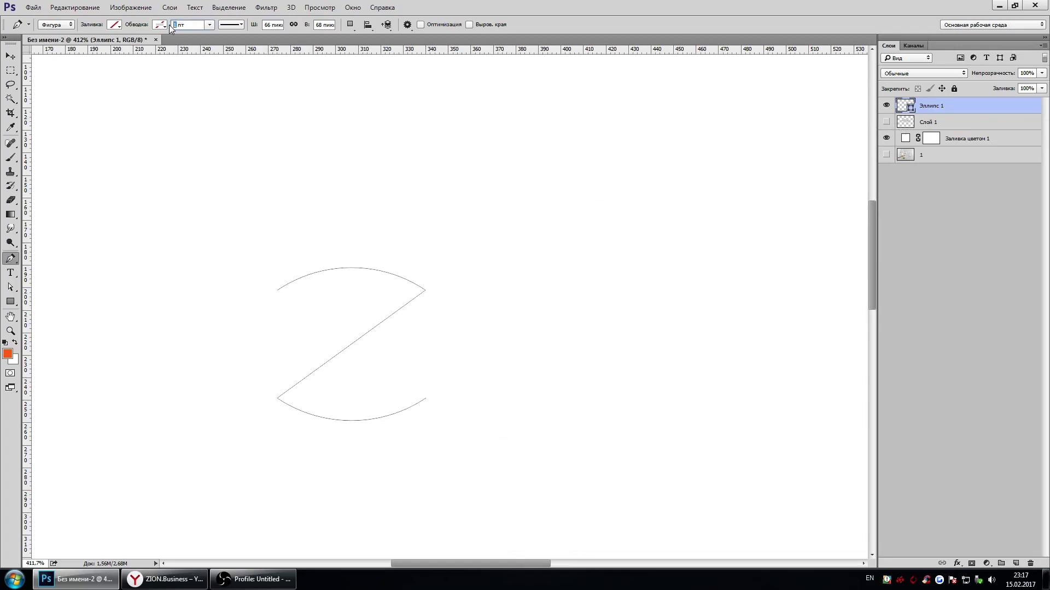
Give the Z path a stroke width of 10 with Round corners
type("10")
key("Return")
left_click(236, 25)
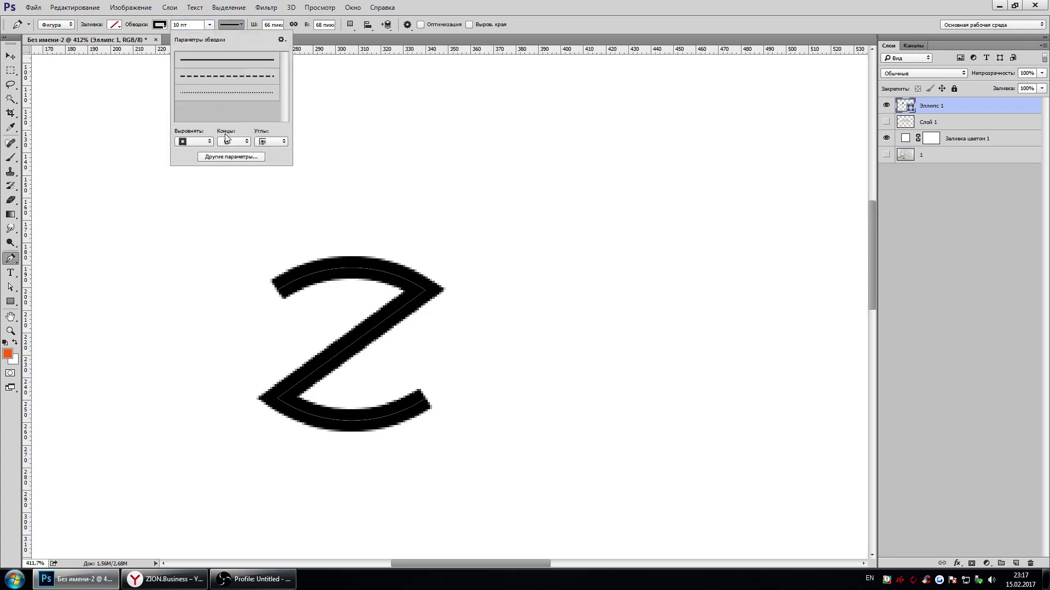
left_click(230, 143)
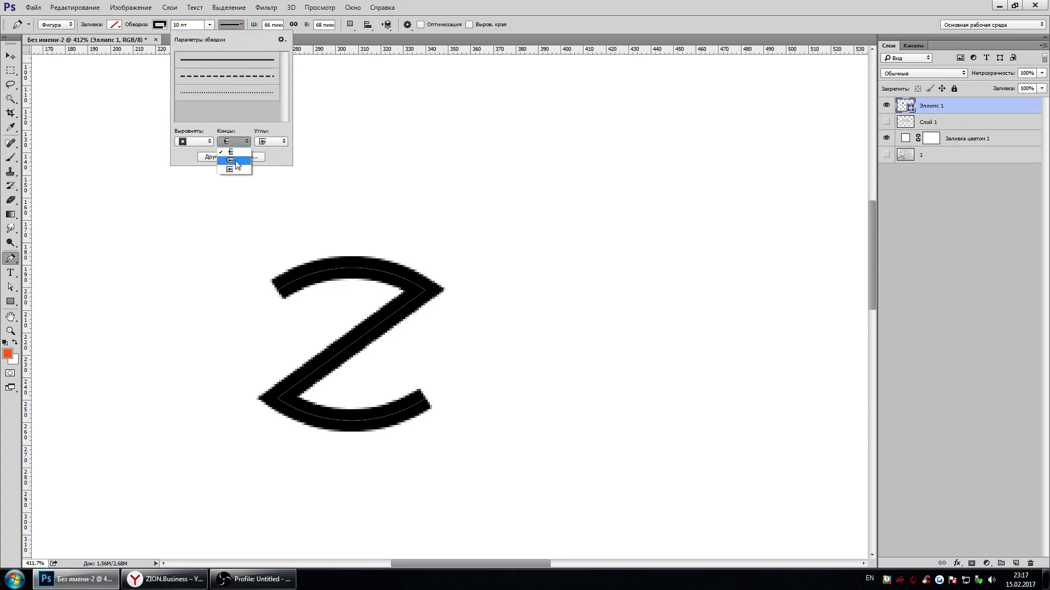
left_click(270, 141)
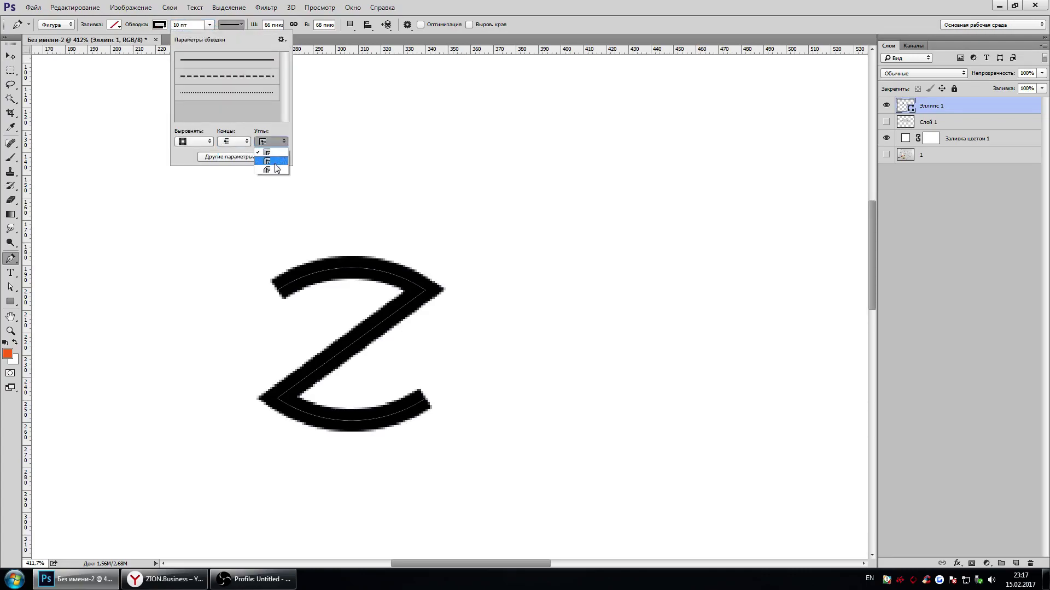
left_click(275, 162)
left_click(10, 55)
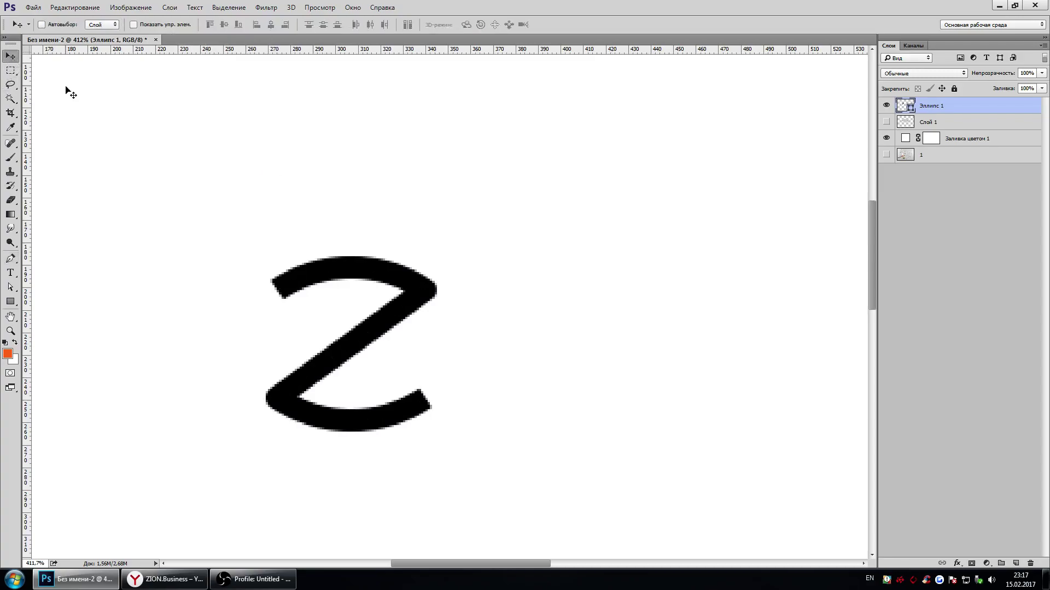
Thicken the Z path's stroke width to 15
scroll(374, 303, "down", 3)
scroll(383, 304, "down", 3)
left_click(11, 259)
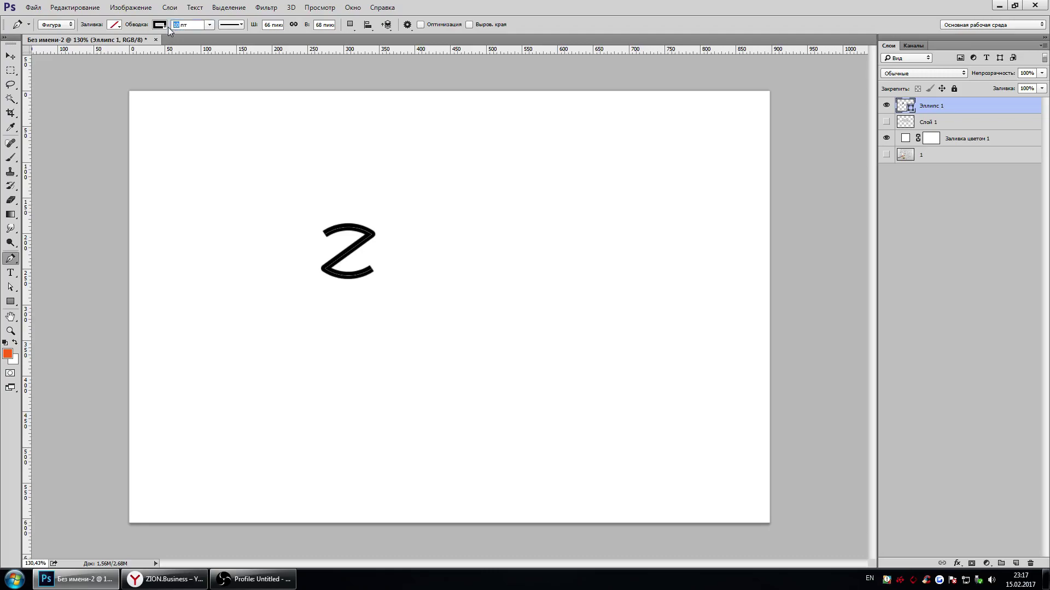
type("15")
key("Return")
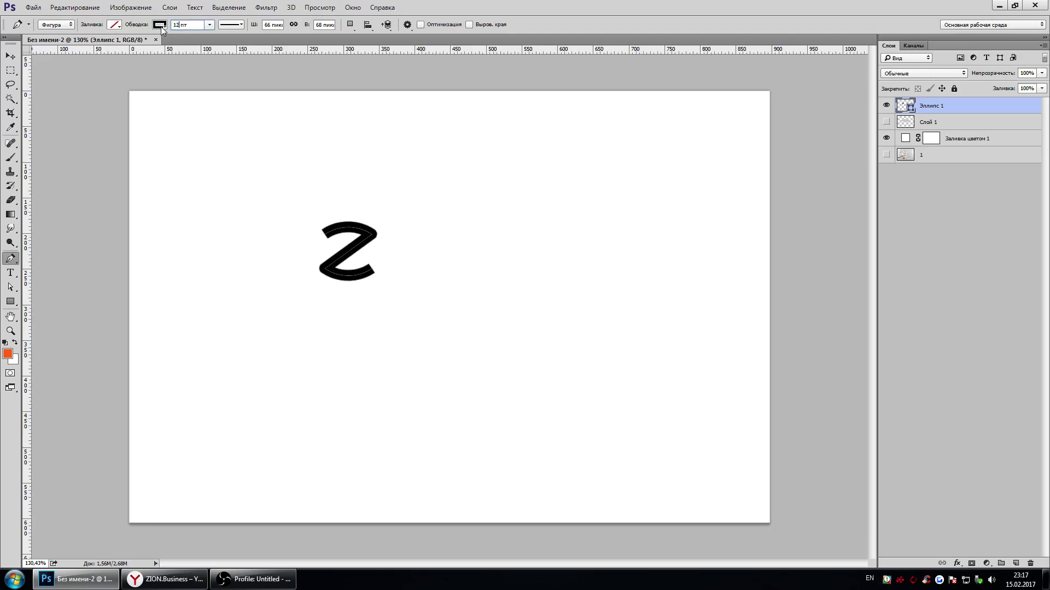
key("Return")
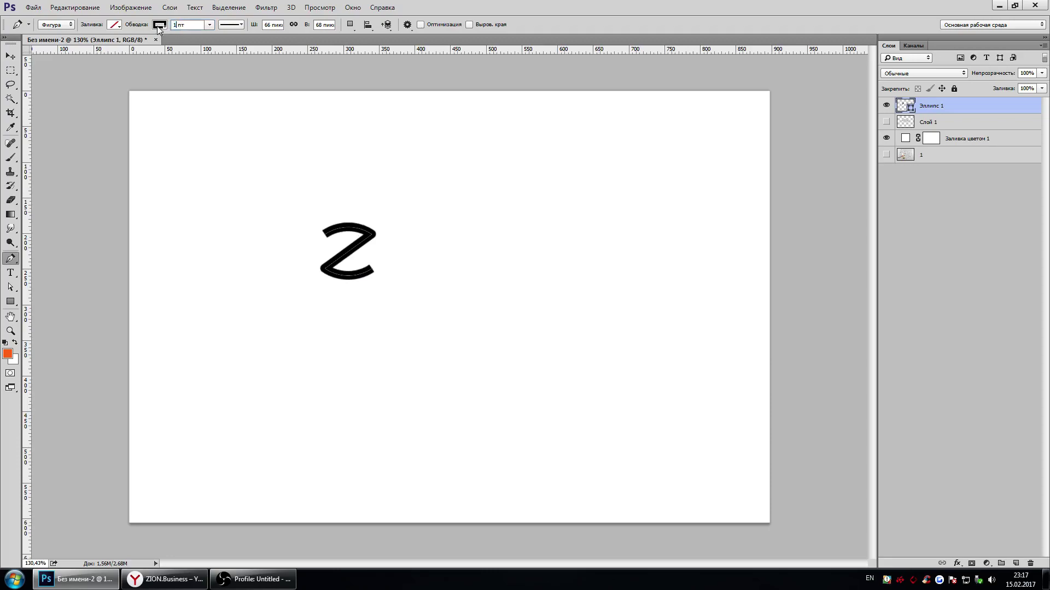
key("v")
scroll(323, 159, "up", 2)
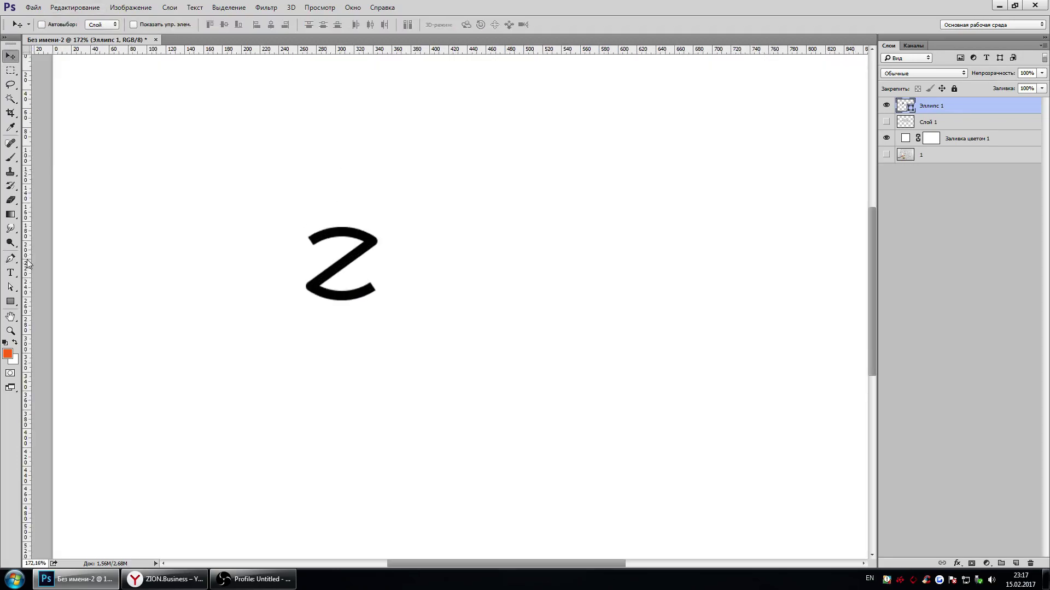
Set the Z stroke's line ends to Round in Stroke Options
left_click(11, 259)
scroll(378, 270, "up", 2)
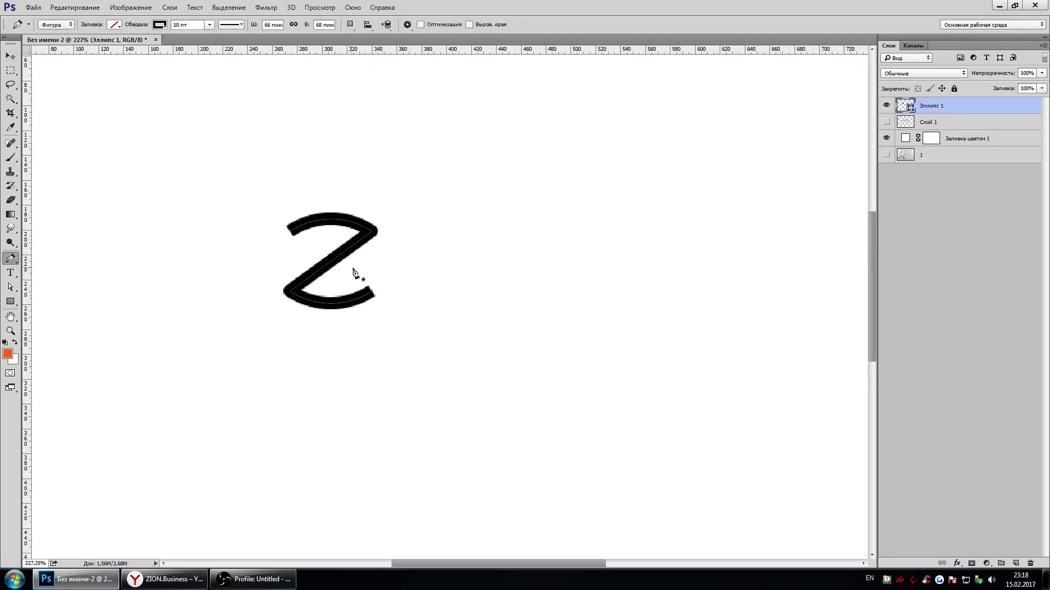
left_click(230, 24)
left_click(234, 142)
left_click(230, 159)
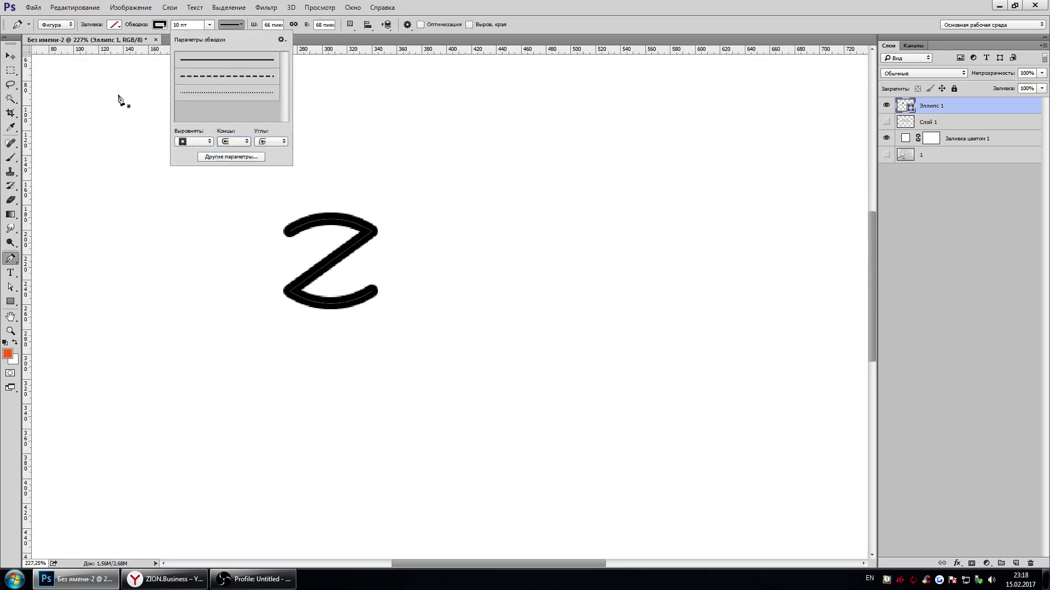
key("v")
Zoom in on the Z and drag a vertical ruler guide beside it
scroll(393, 257, "down", 3)
scroll(418, 262, "down", 2)
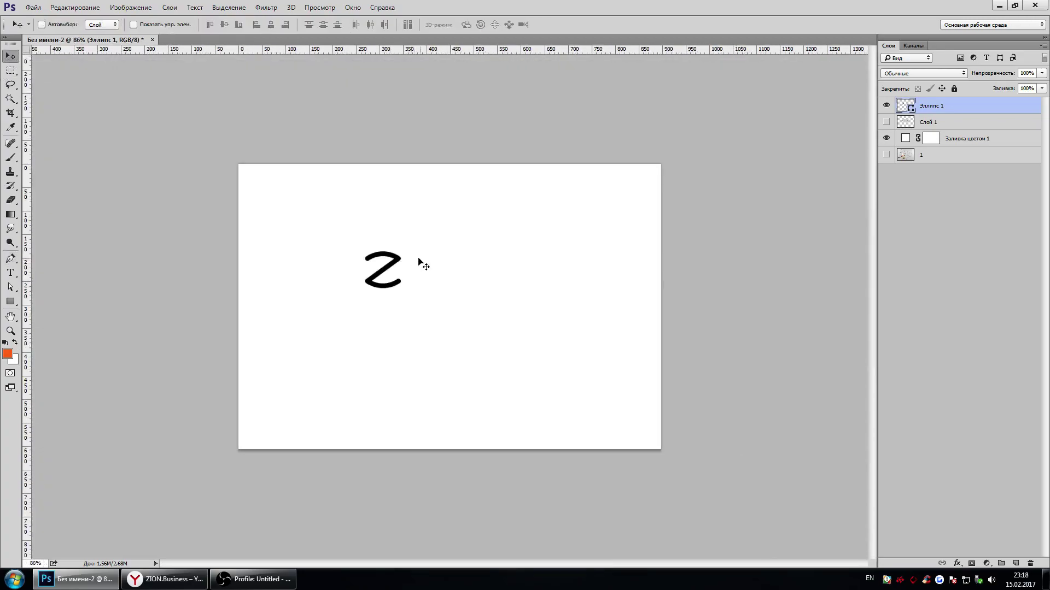
scroll(400, 255, "up", 2)
scroll(386, 255, "down", 2)
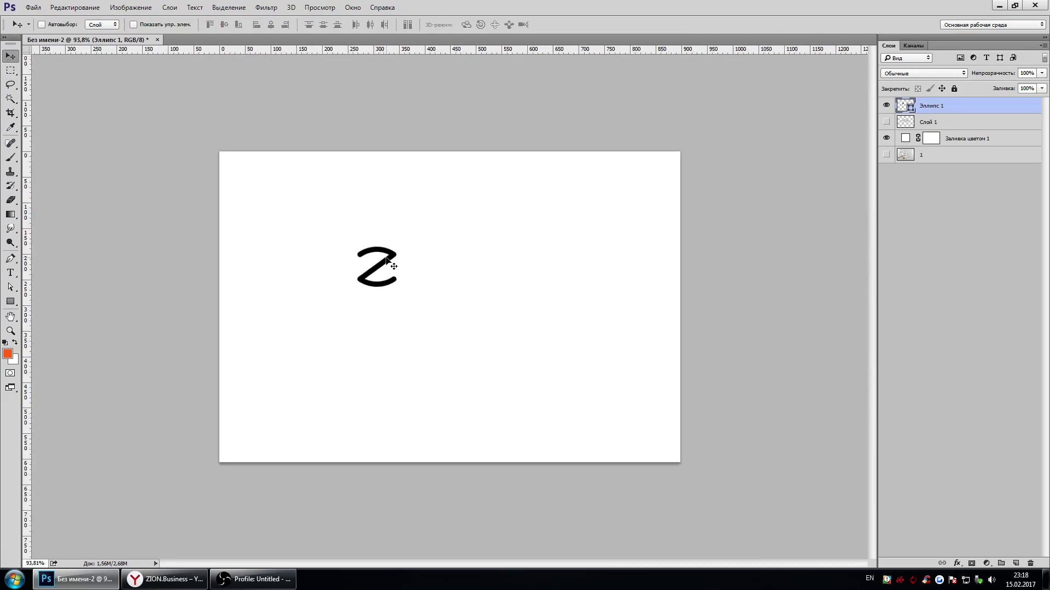
scroll(389, 264, "up", 2)
scroll(347, 255, "up", 3)
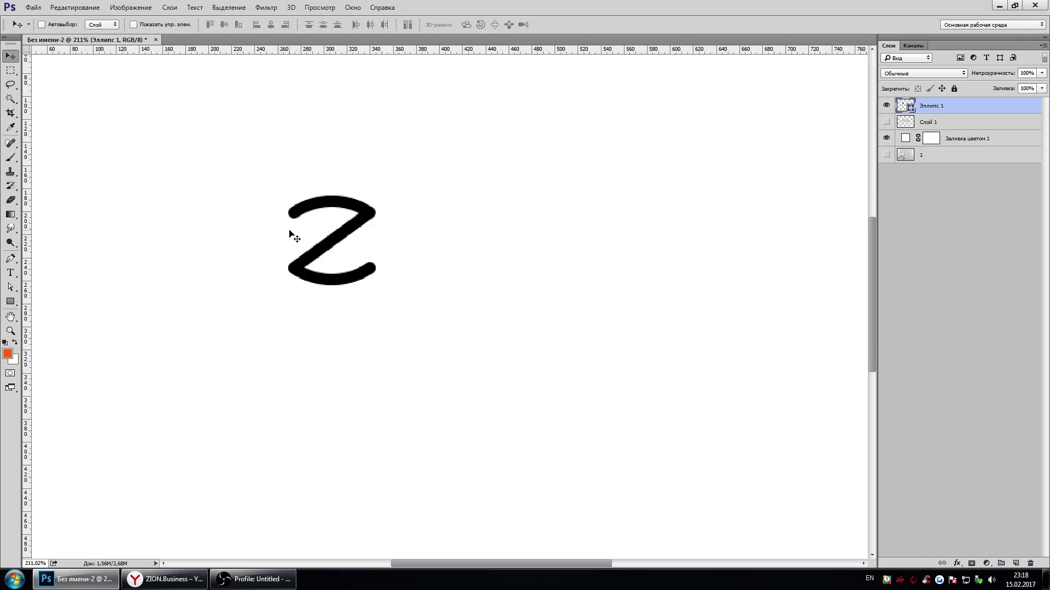
scroll(285, 225, "up", 2)
scroll(302, 235, "up", 2)
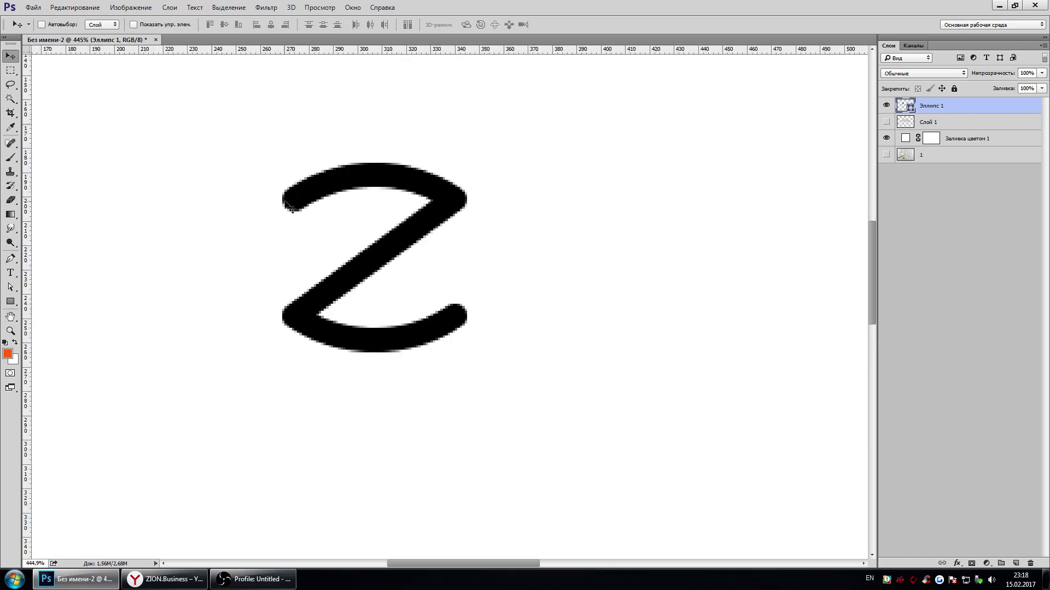
scroll(335, 169, "up", 2)
mouse_move(30, 286)
left_mouse_down()
mouse_move(259, 297)
mouse_move(28, 289)
left_mouse_up()
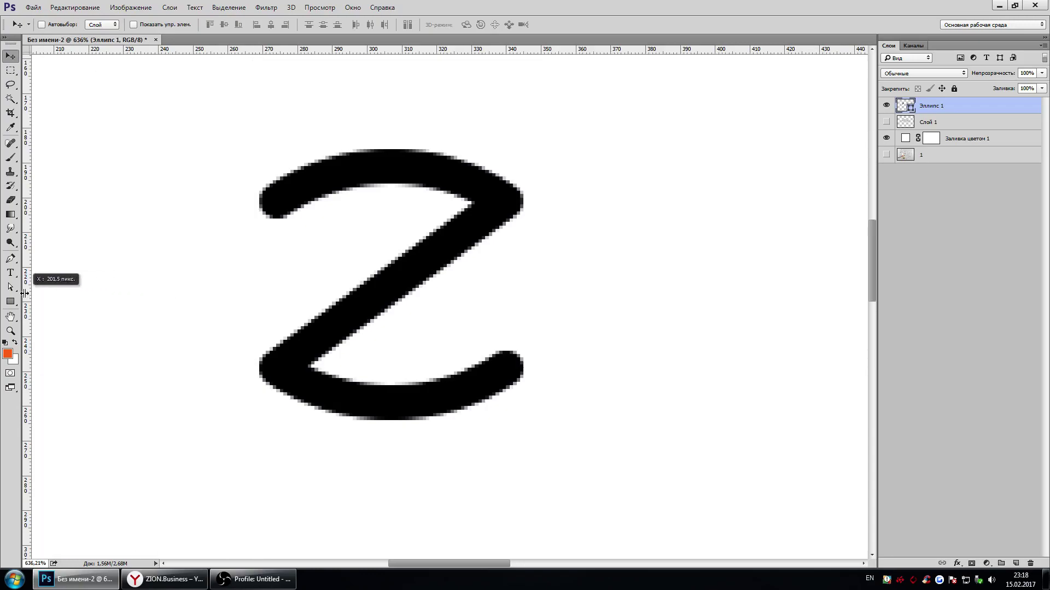
Turn the grey ZION sketch layer (Слой 1) back on beneath the black Z
scroll(273, 297, "down", 4)
scroll(377, 322, "down", 4)
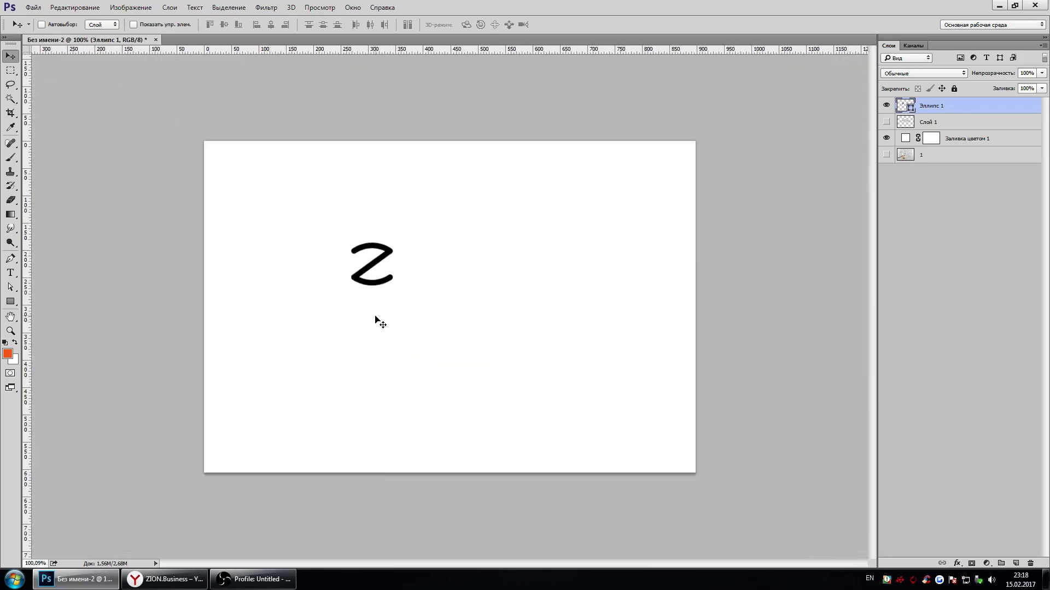
scroll(390, 287, "up", 2)
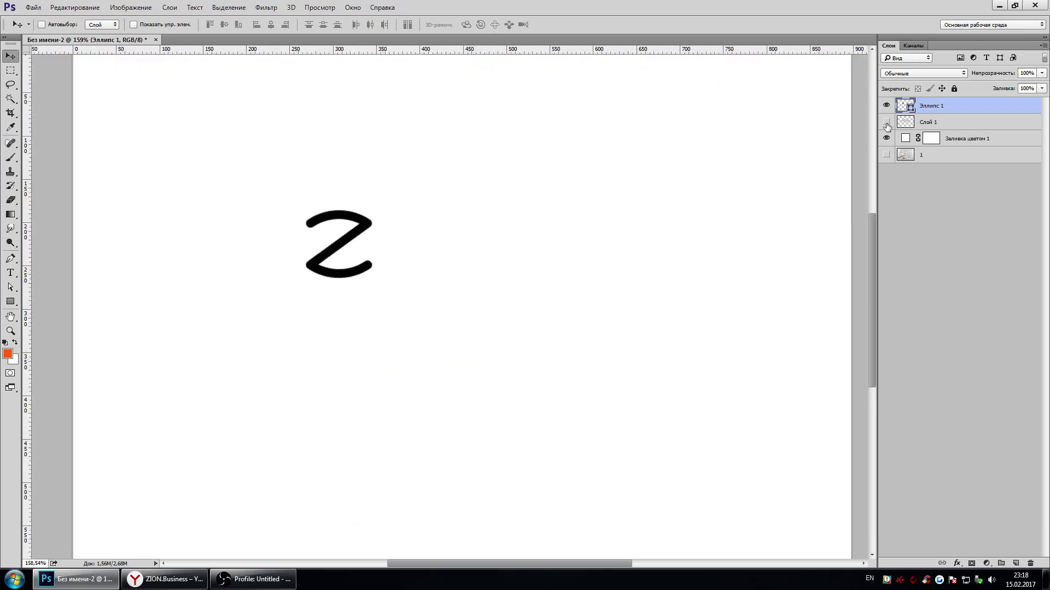
left_click(886, 122)
scroll(549, 200, "up", 1)
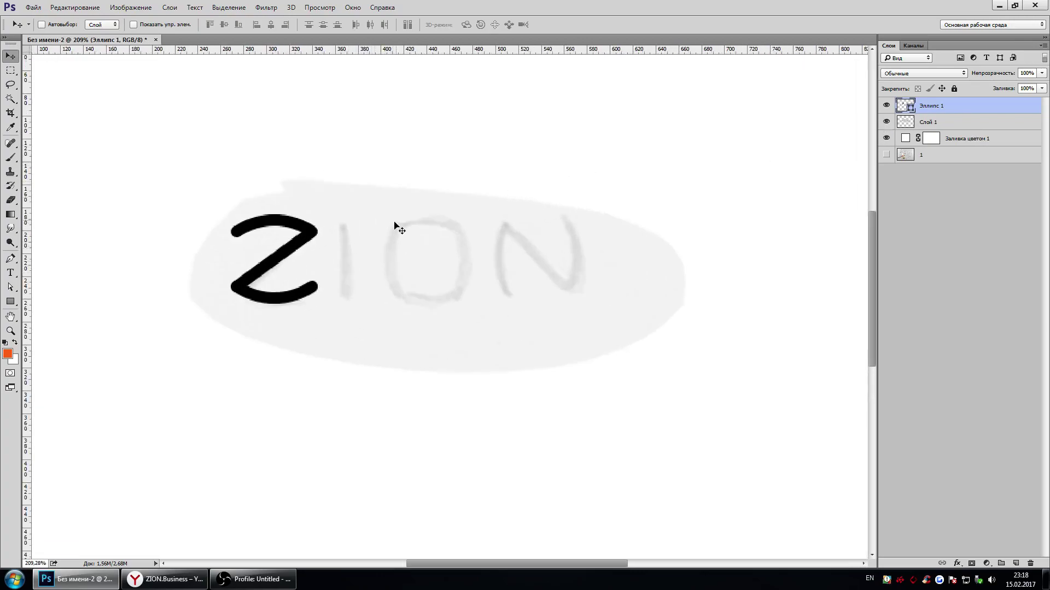
scroll(350, 243, "up", 2)
Copy the Z's shape attributes and draw a vertical path along the sketched I on a new layer
left_click(10, 258)
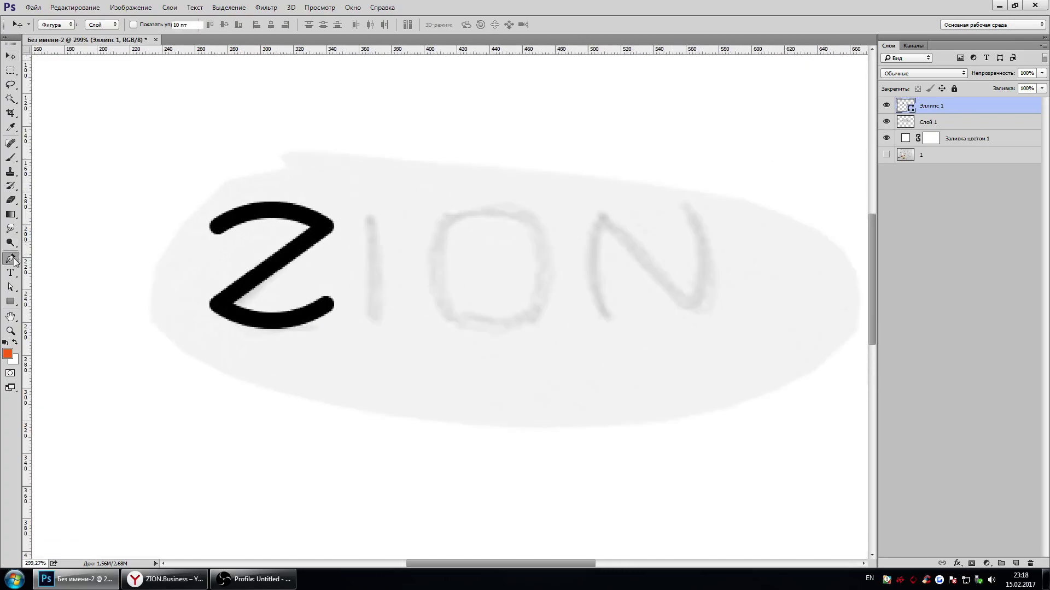
right_click(936, 106)
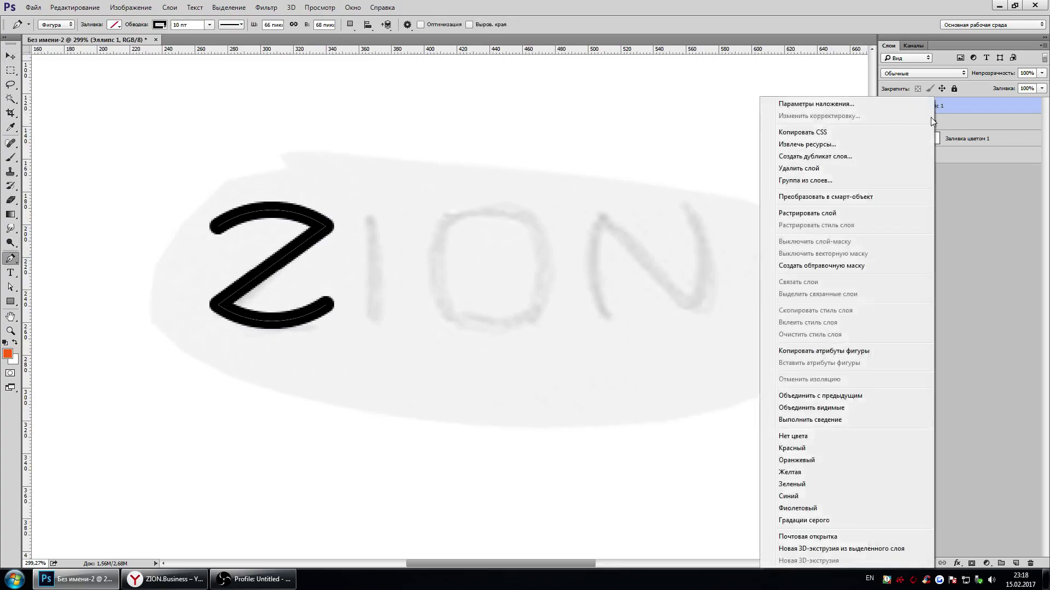
left_click(887, 355)
left_click(1015, 563)
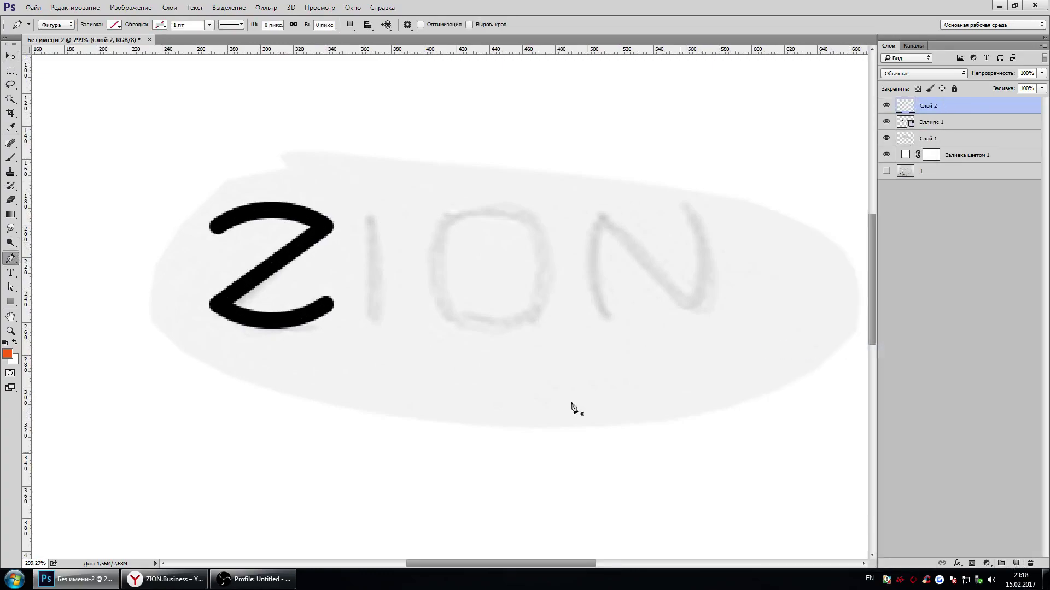
left_click(378, 217)
left_click(378, 303)
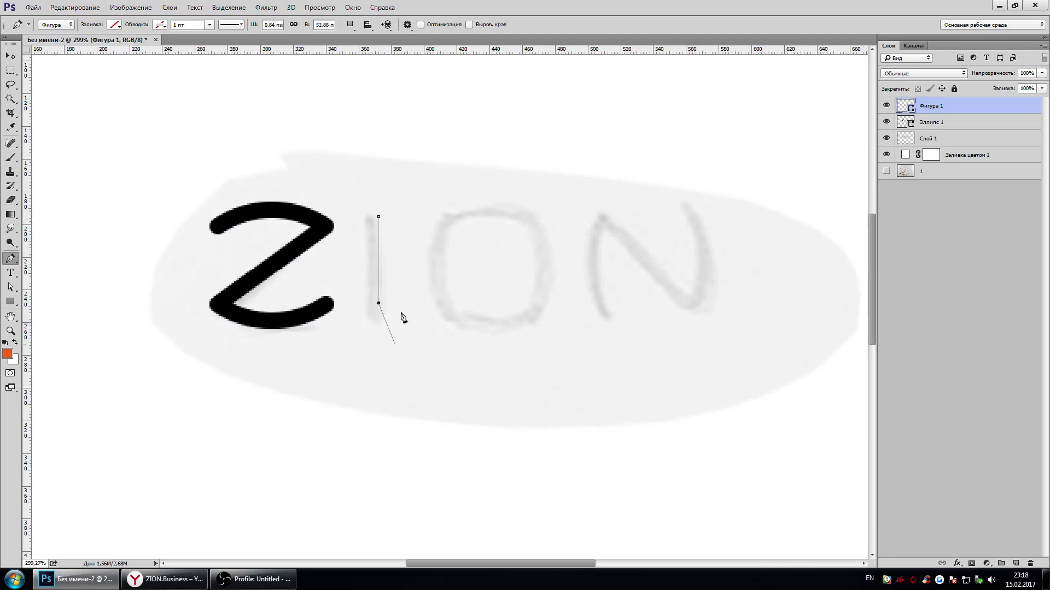
Paste the Z's thick black stroke onto the new I path
right_click(943, 109)
left_click(876, 363)
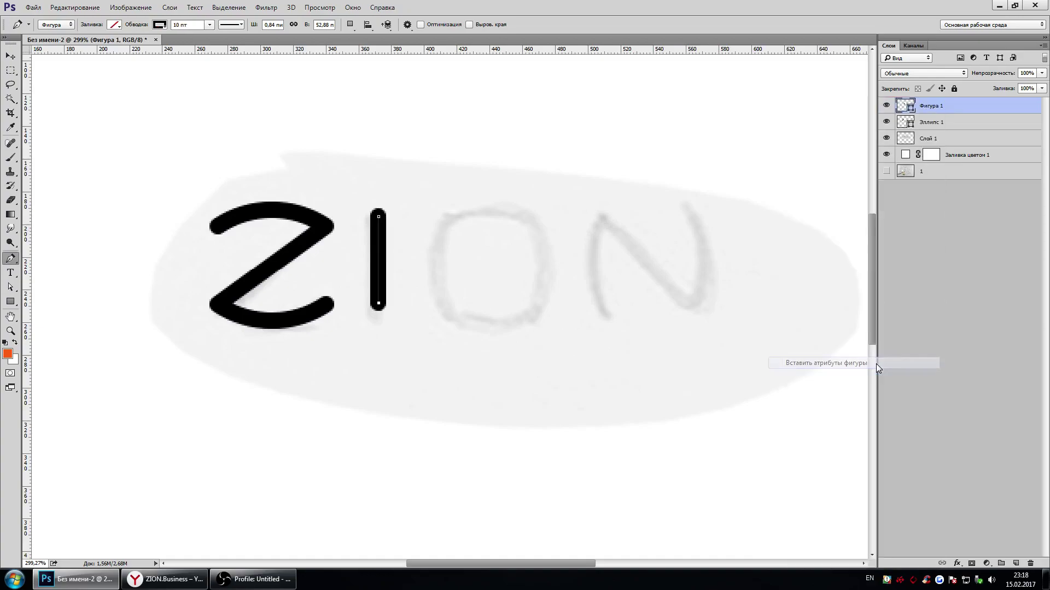
left_click(9, 56)
scroll(422, 253, "down", 2)
scroll(415, 256, "down", 2)
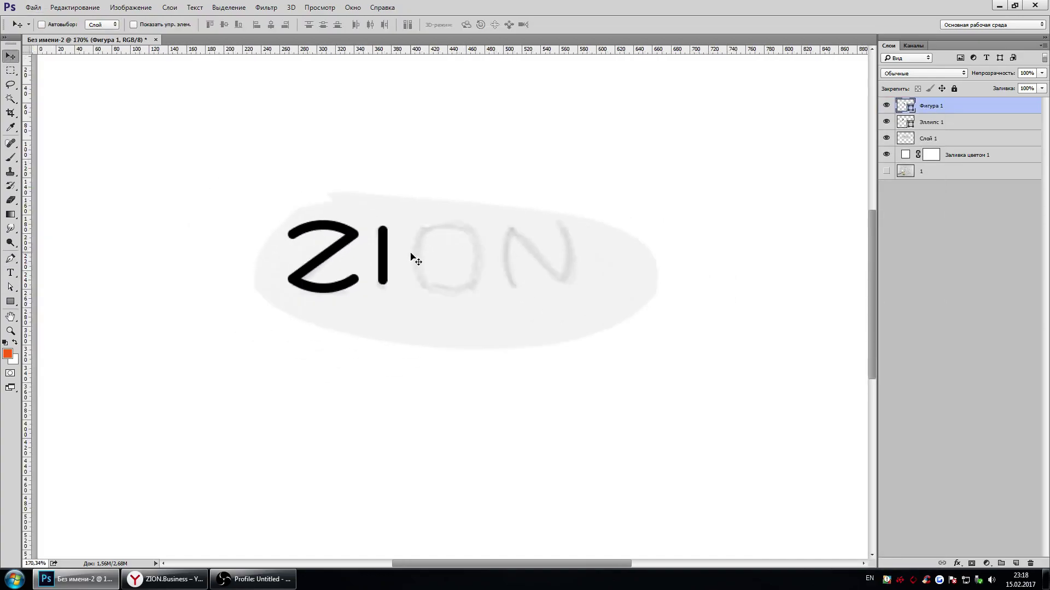
scroll(416, 248, "down", 1)
scroll(410, 278, "up", 1)
Drag the I bar onto the Z and nudge it into position with Free Transform
scroll(405, 276, "up", 2)
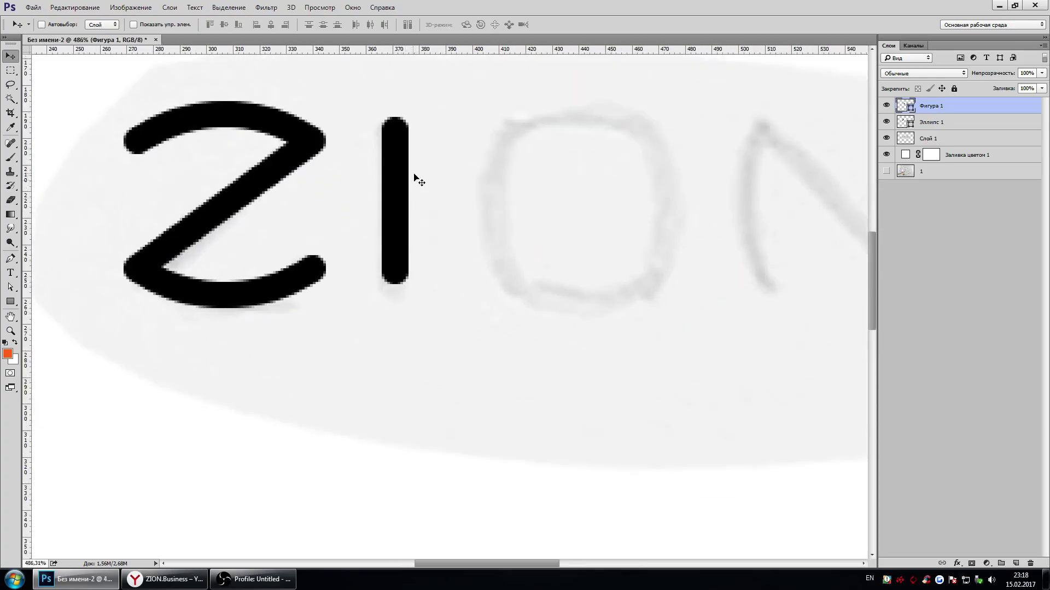
left_click_drag(412, 175, 224, 158)
key("ctrl+t")
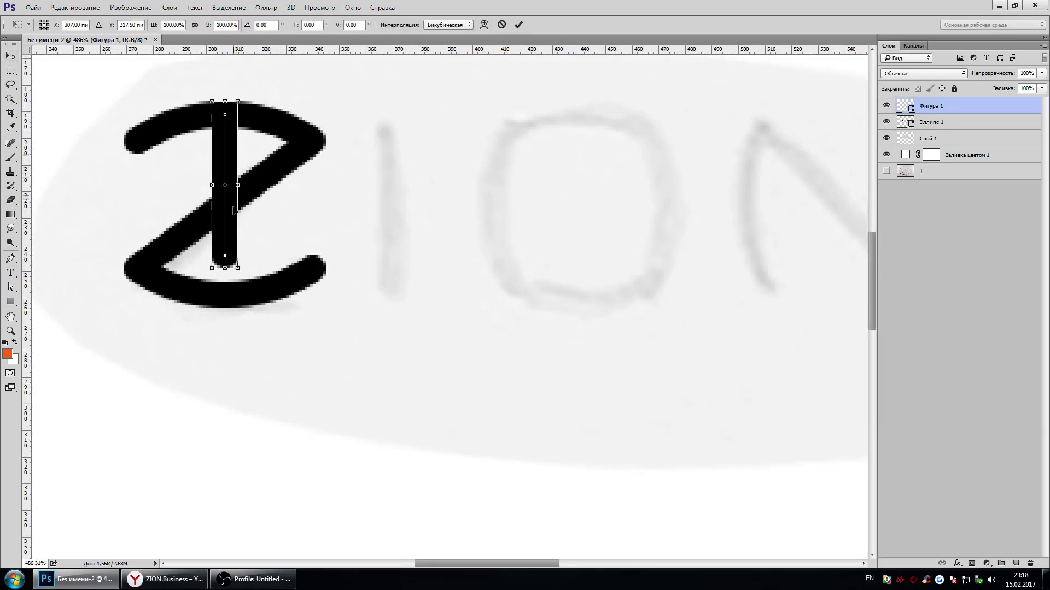
scroll(220, 117, "up", 2)
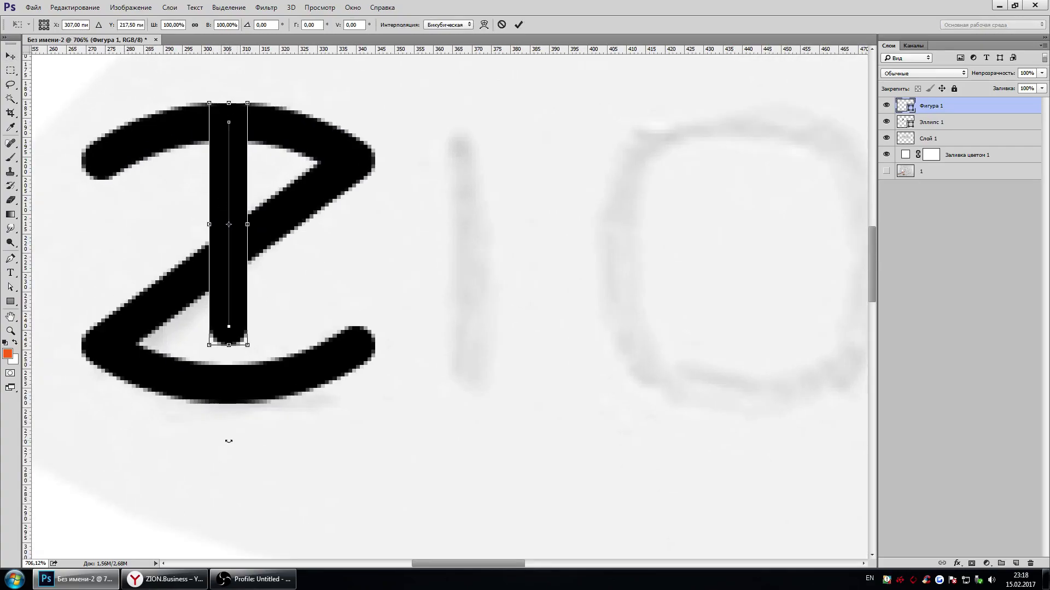
key("Down")
key("Down")
key("Down")
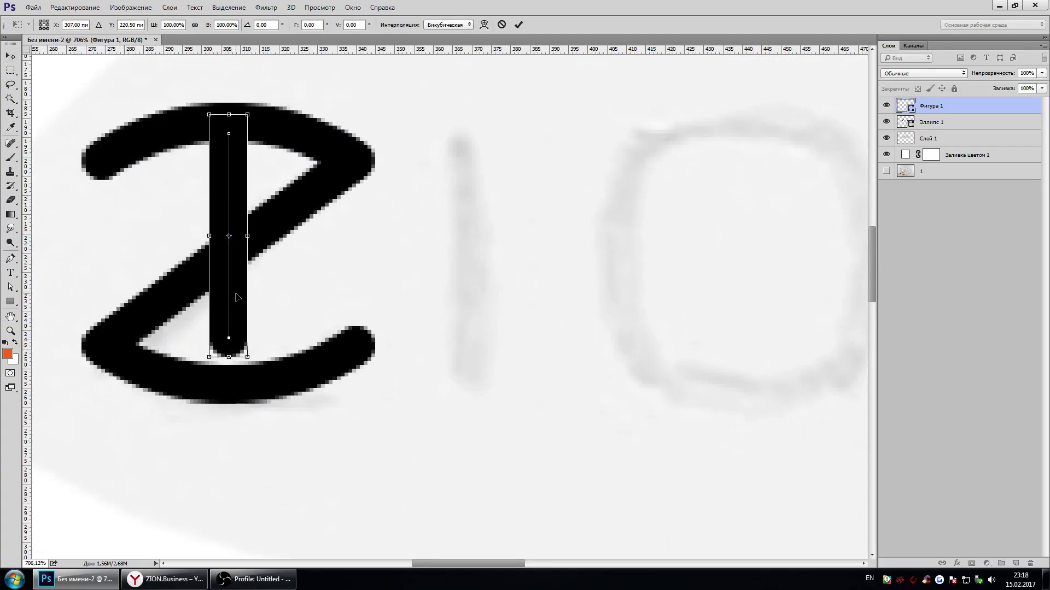
key("Up")
key("Up")
key("Up")
key("Return")
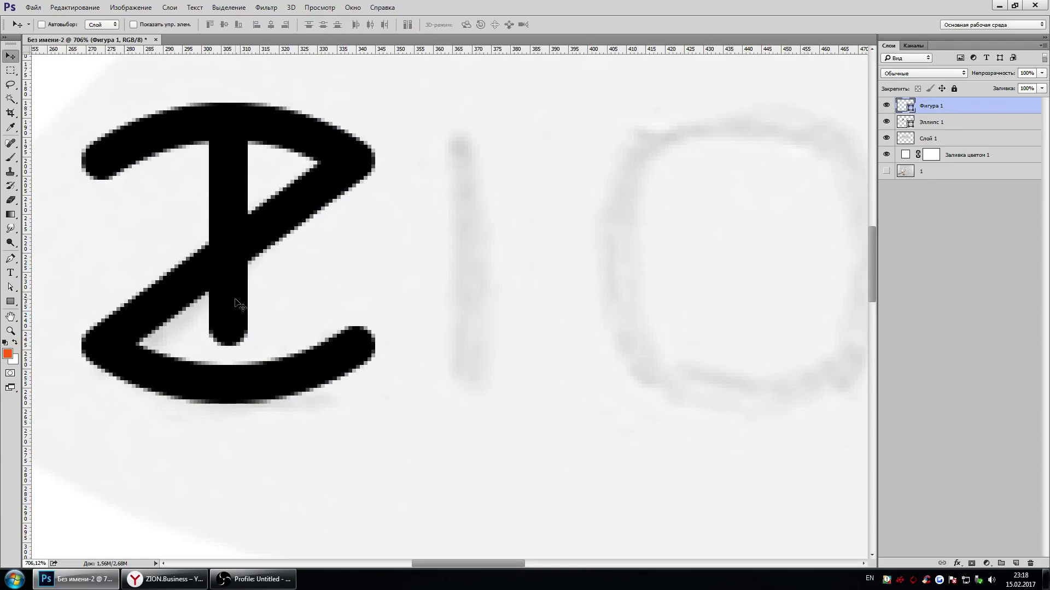
Stretch the I bar down to the Z's bottom and move it back beside the Z
key("ctrl+t")
left_click_drag(230, 348, 229, 405)
scroll(229, 383, "down", 2)
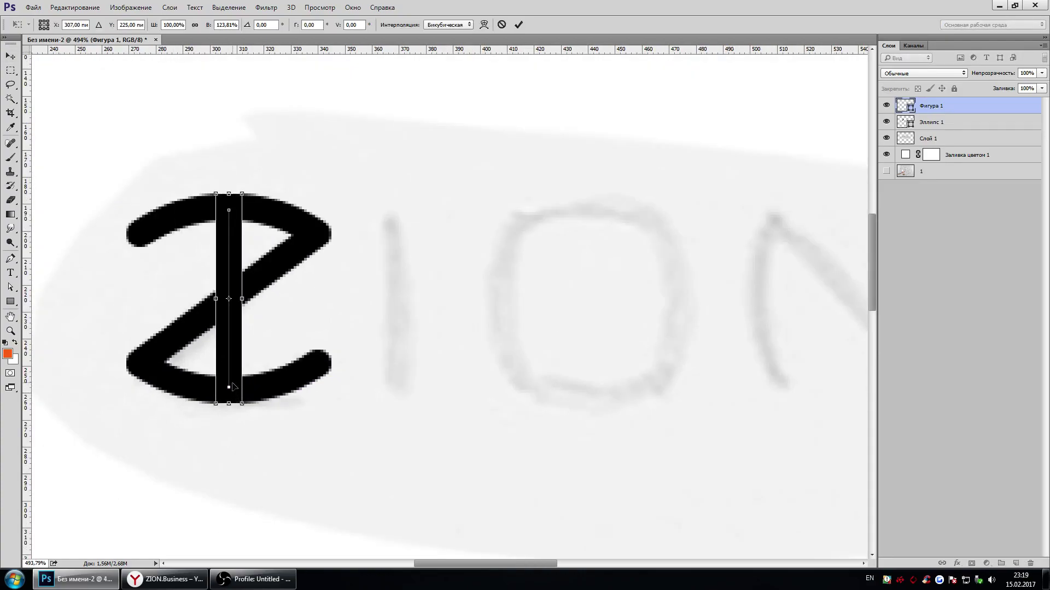
key("Return")
scroll(157, 253, "down", 2)
mouse_move(251, 261)
left_mouse_down()
mouse_move(333, 266)
mouse_move(324, 266)
left_mouse_up()
Nudge the I bar slightly right so the letters read ZI
scroll(328, 279, "down", 2)
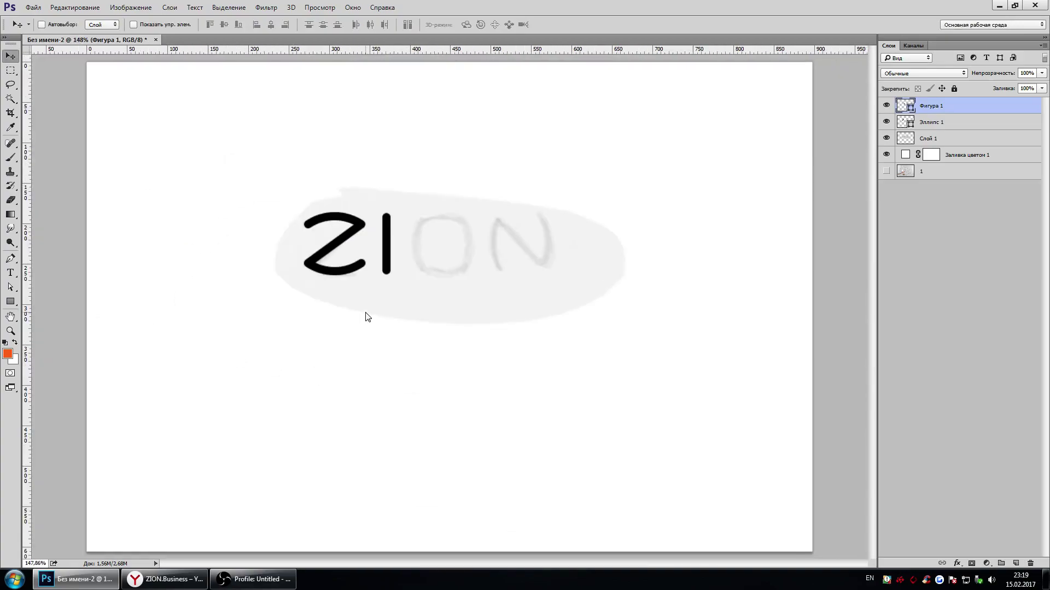
scroll(363, 312, "down", 1)
scroll(356, 311, "down", 1)
scroll(382, 301, "up", 2)
key("Right")
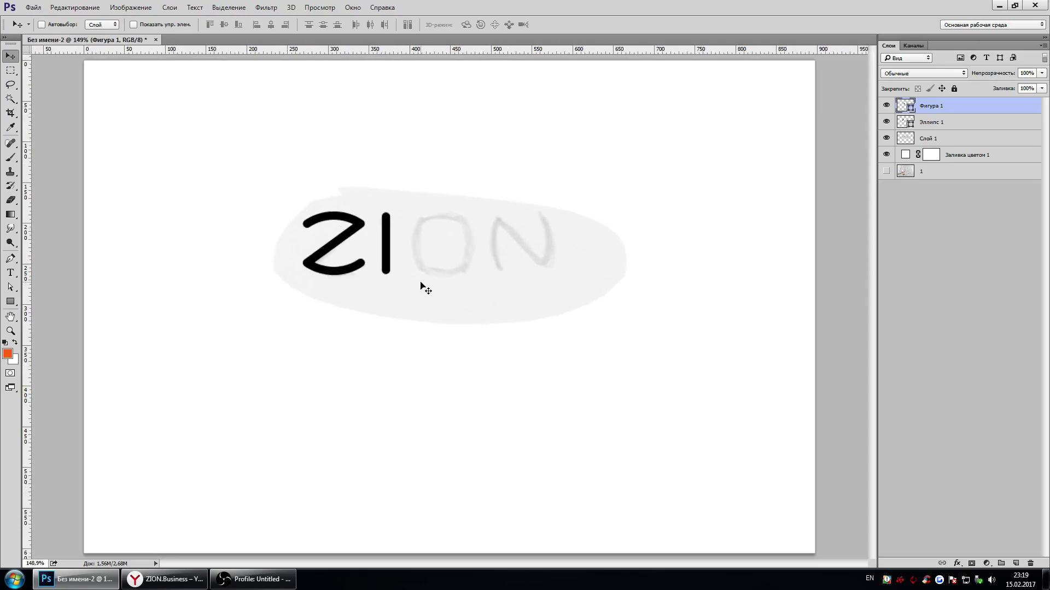
scroll(428, 281, "up", 1)
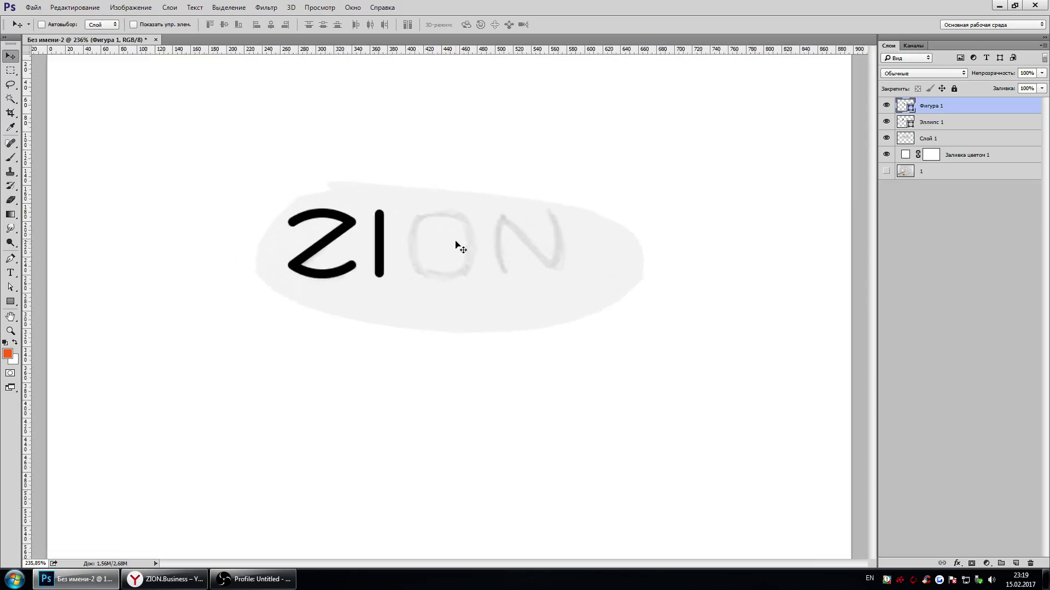
scroll(437, 240, "up", 2)
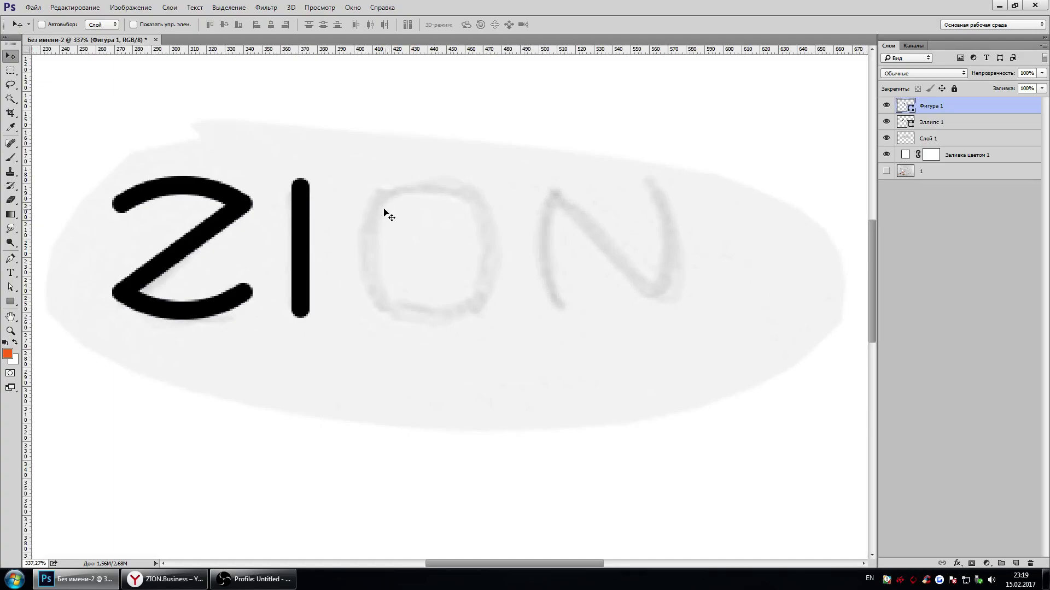
Hide the grey ZION sketch layer, briefly toggling the I shape's visibility
scroll(392, 230, "down", 1)
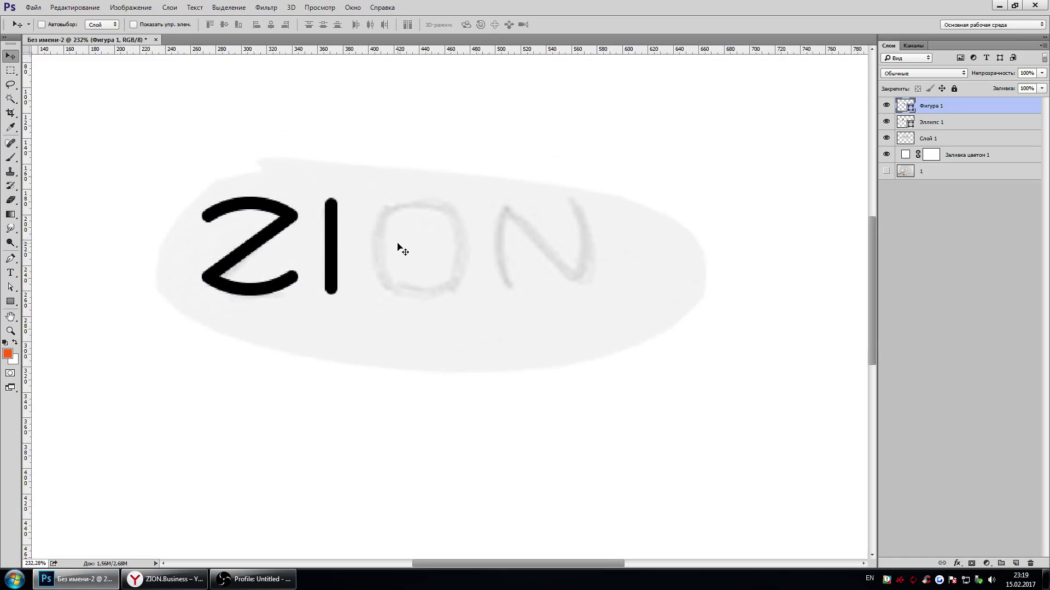
scroll(398, 246, "down", 1)
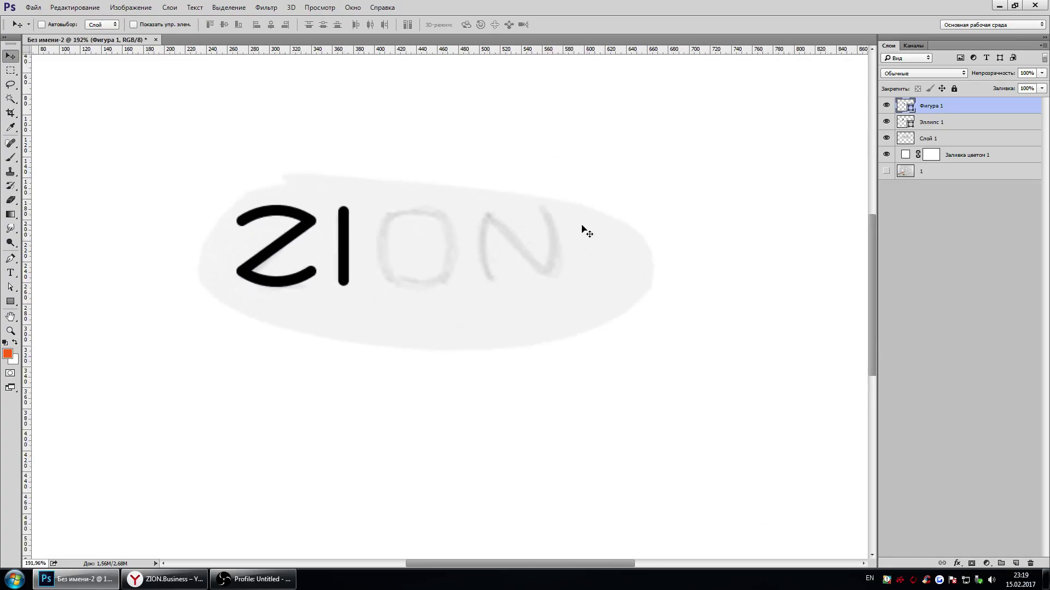
left_click(886, 138)
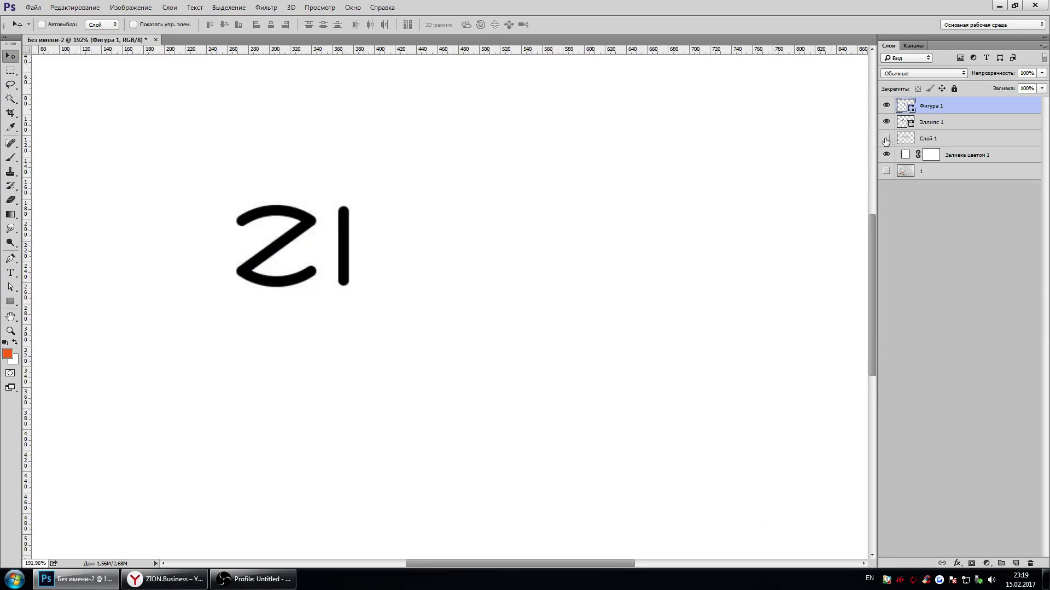
left_click(886, 105)
Duplicate the Z shape layer and rotate the copy 90° into an N
left_click_drag(922, 125, 942, 98)
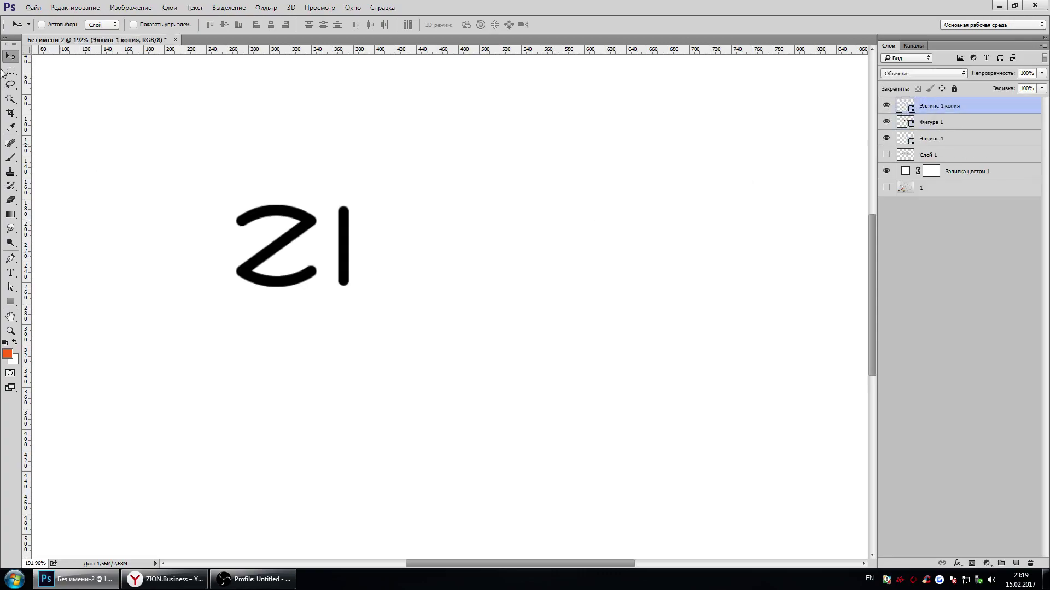
left_click_drag(252, 204, 387, 204)
key("ctrl+t")
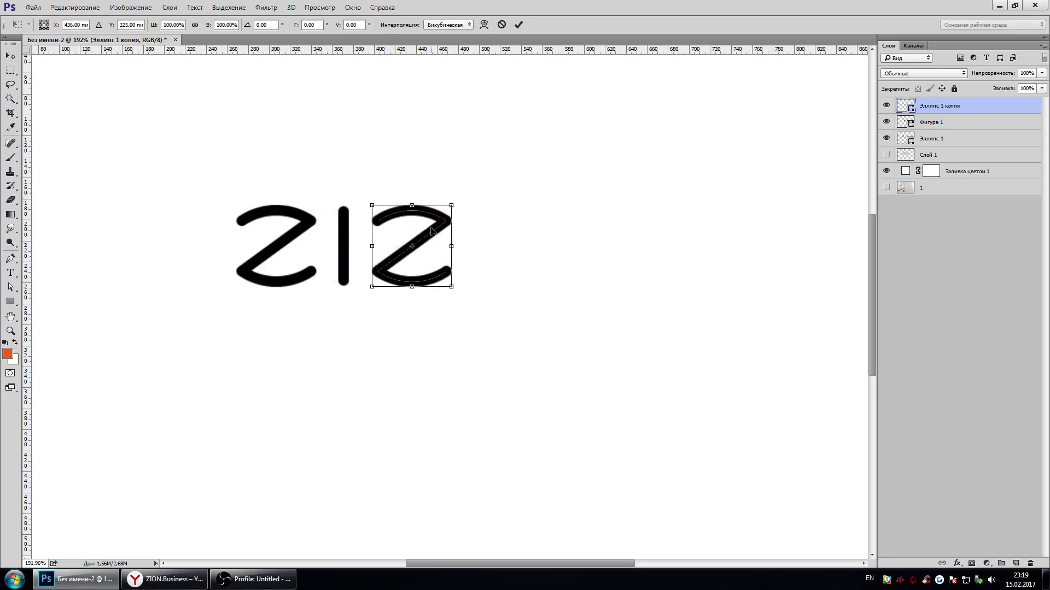
right_click(431, 228)
left_click(513, 364)
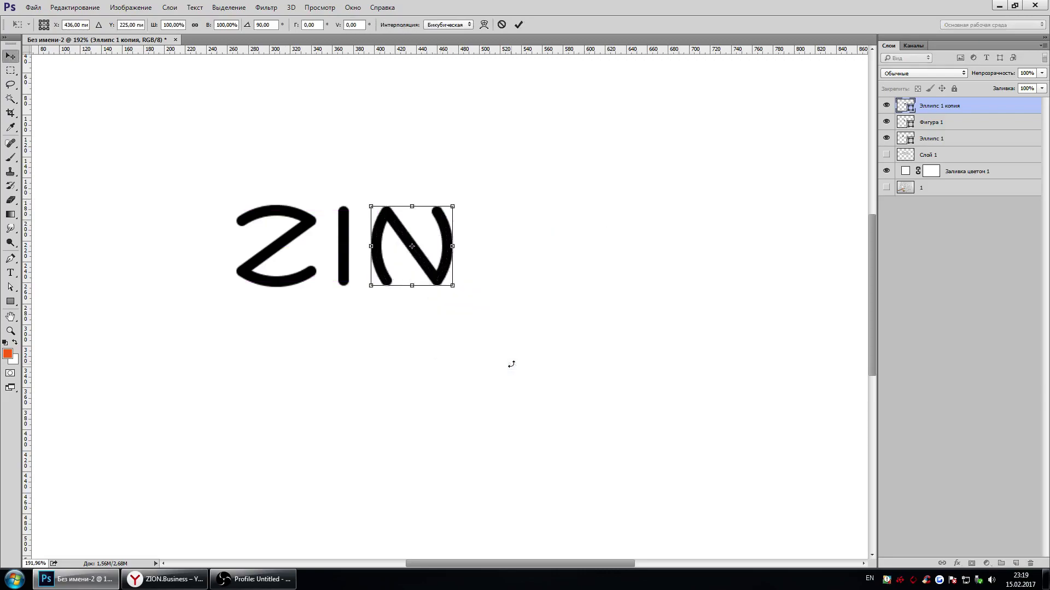
key("Return")
mouse_move(426, 240)
left_mouse_down()
mouse_move(278, 239)
mouse_move(293, 240)
left_mouse_up()
Move the 'Эллипс 1 копия' N right of the I bar and start Free Transform on it
scroll(297, 283, "down", 3)
scroll(327, 304, "up", 2)
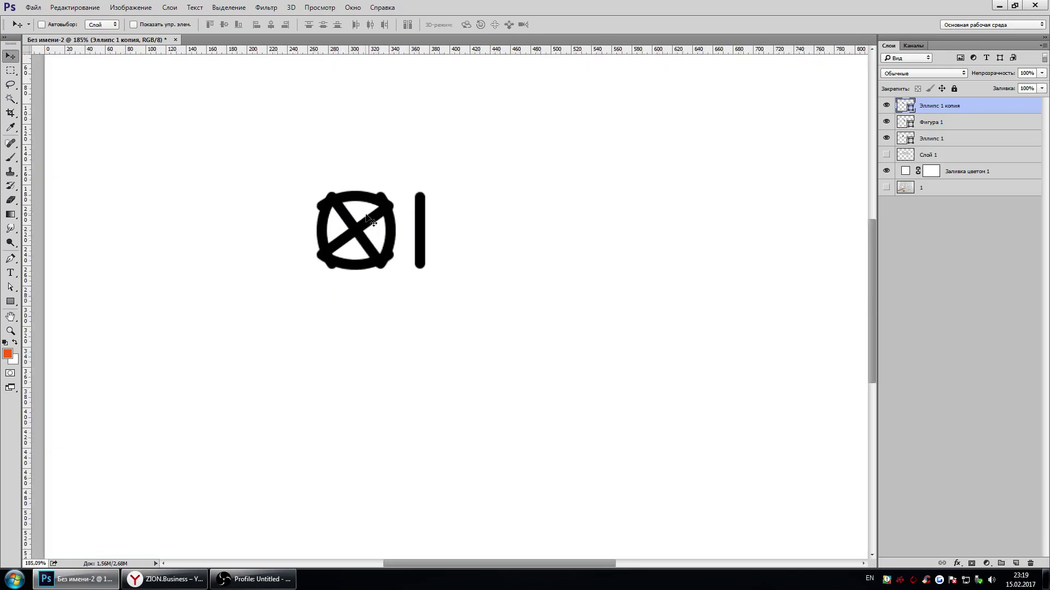
scroll(331, 298, "up", 2)
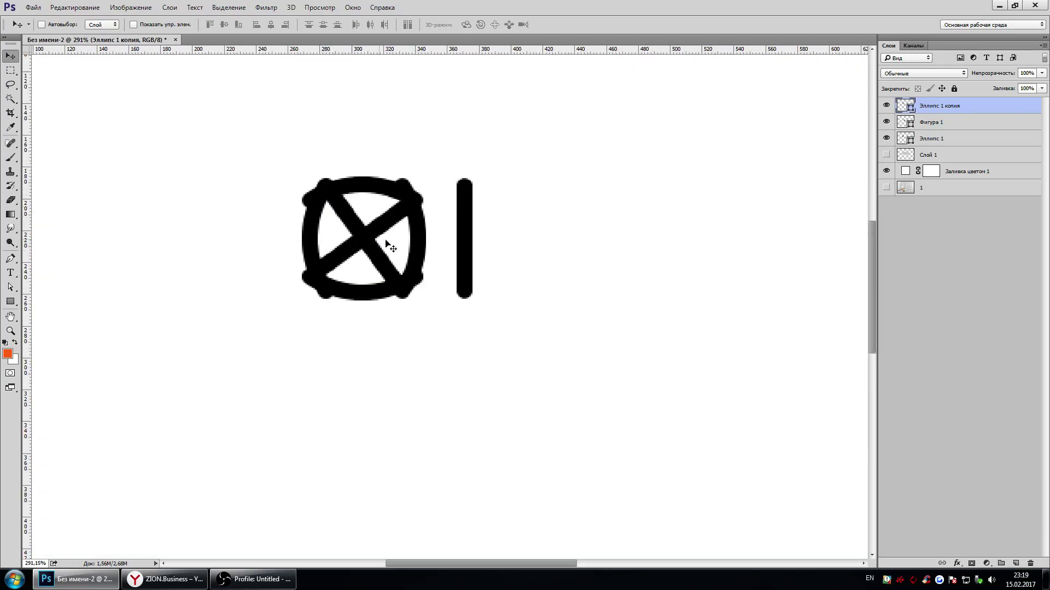
scroll(466, 310, "down", 1)
scroll(424, 276, "down", 2)
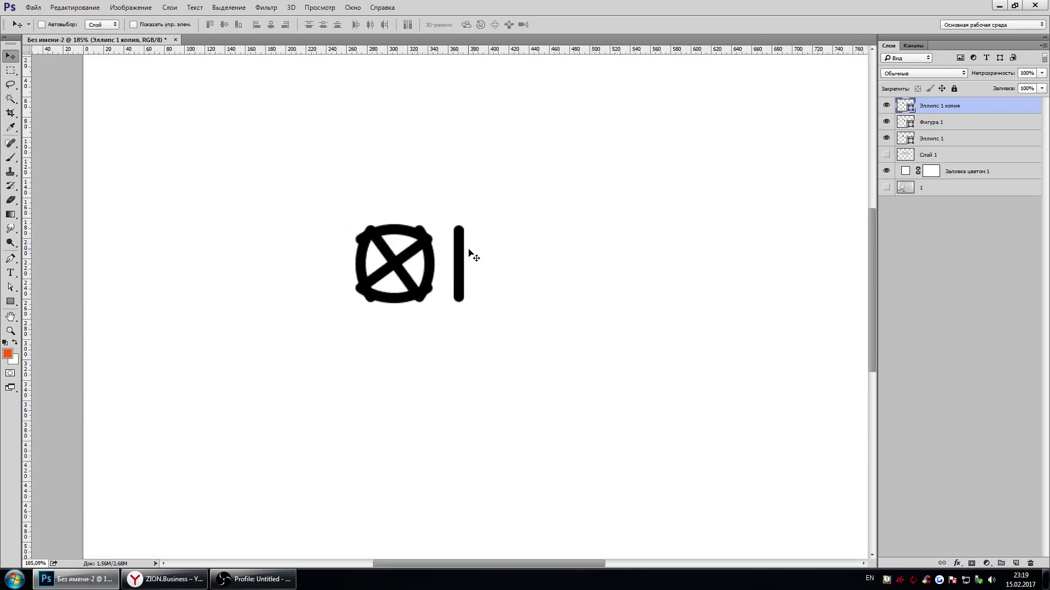
scroll(414, 271, "up", 2)
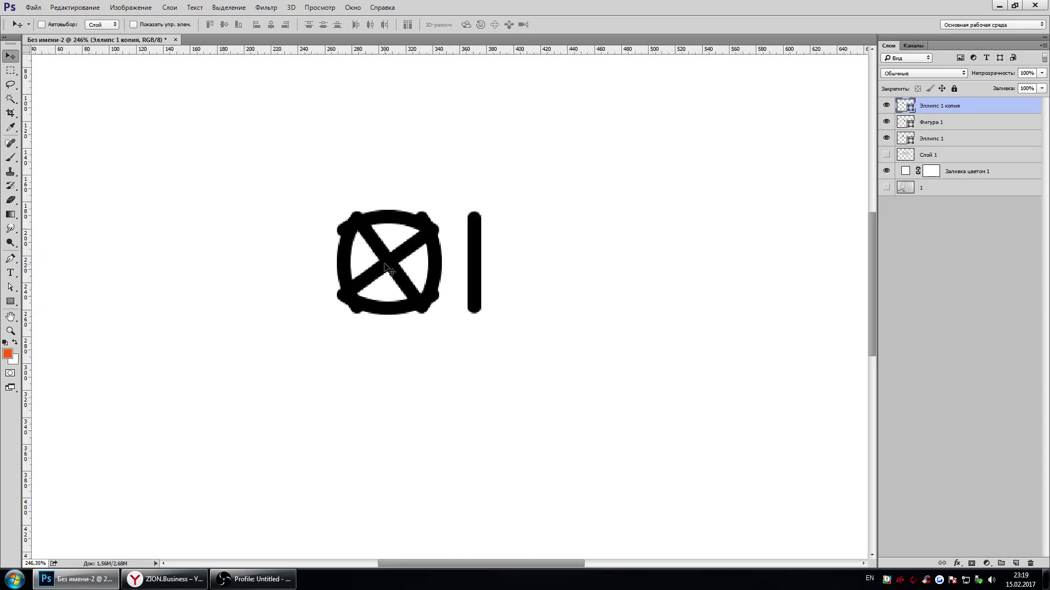
scroll(405, 282, "down", 2)
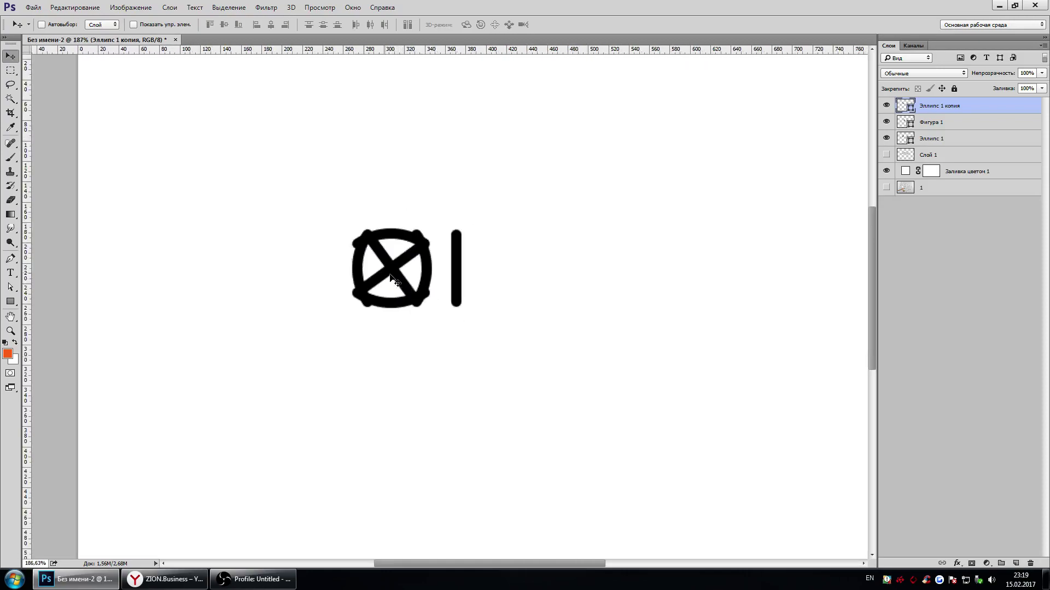
mouse_move(382, 272)
left_mouse_down()
mouse_move(581, 272)
mouse_move(541, 272)
left_mouse_up()
scroll(560, 293, "down", 2)
scroll(555, 323, "down", 2)
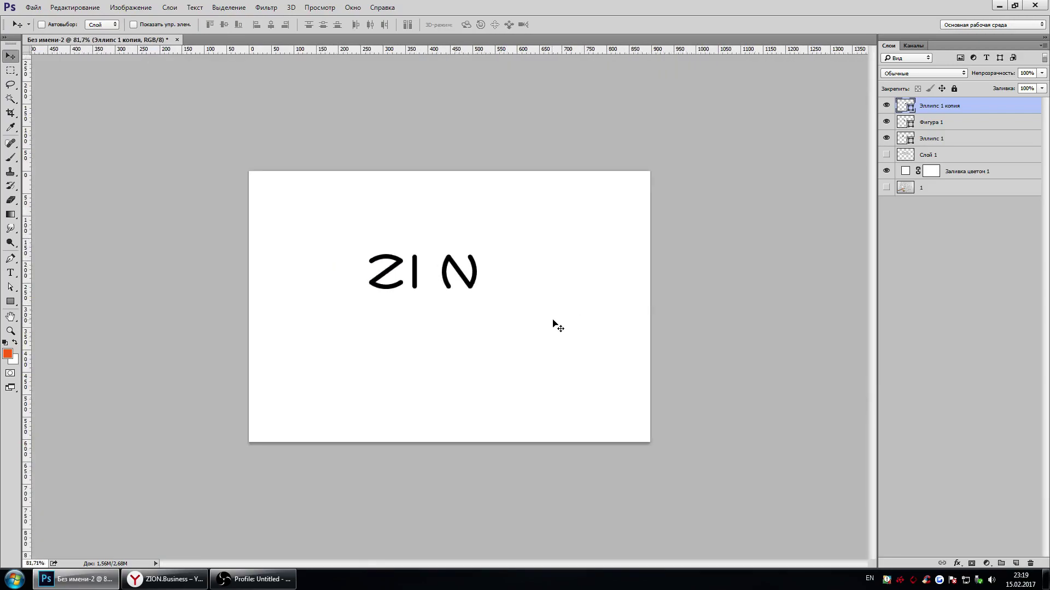
scroll(528, 305, "up", 2)
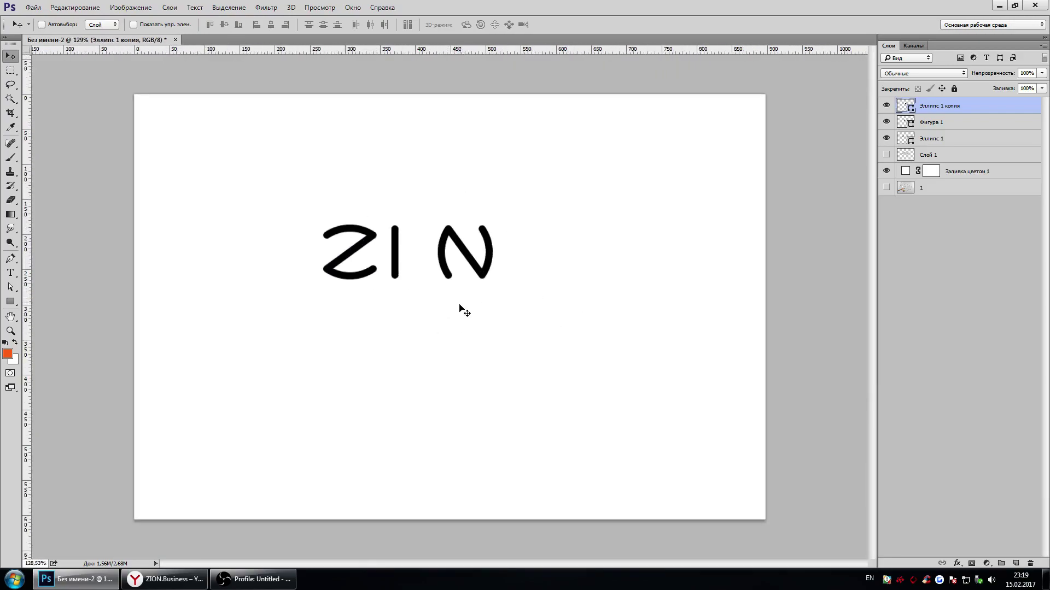
scroll(487, 274, "up", 2)
key("ctrl+t")
scroll(481, 246, "up", 2)
scroll(465, 207, "up", 2)
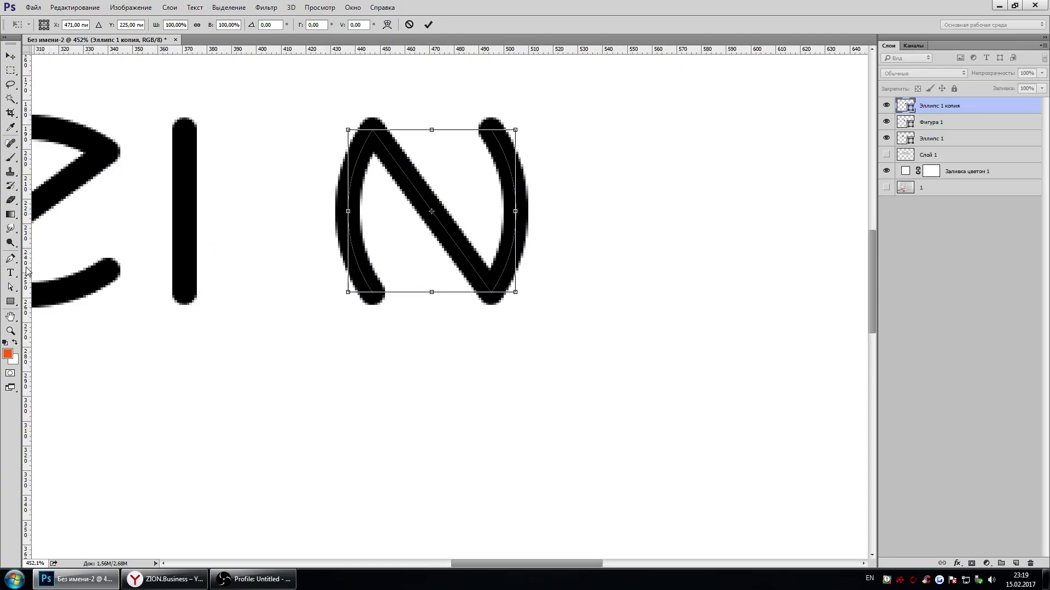
Drag vertical and horizontal ruler guides to the N's transform centre, then commit the transform
left_click_drag(26, 269, 431, 259)
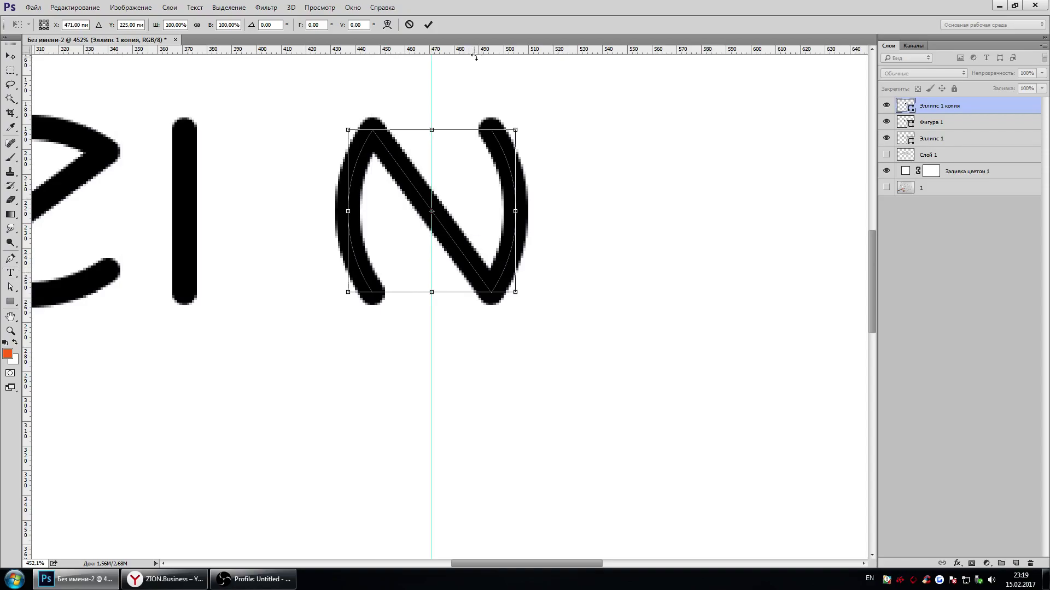
left_click_drag(474, 56, 454, 102)
key("Escape")
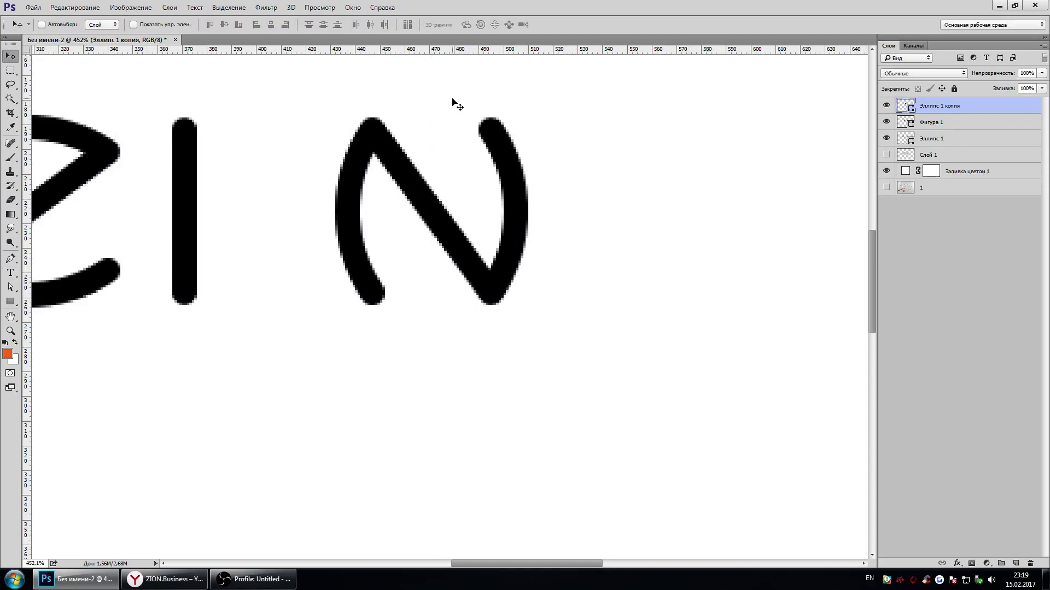
key("ctrl+t")
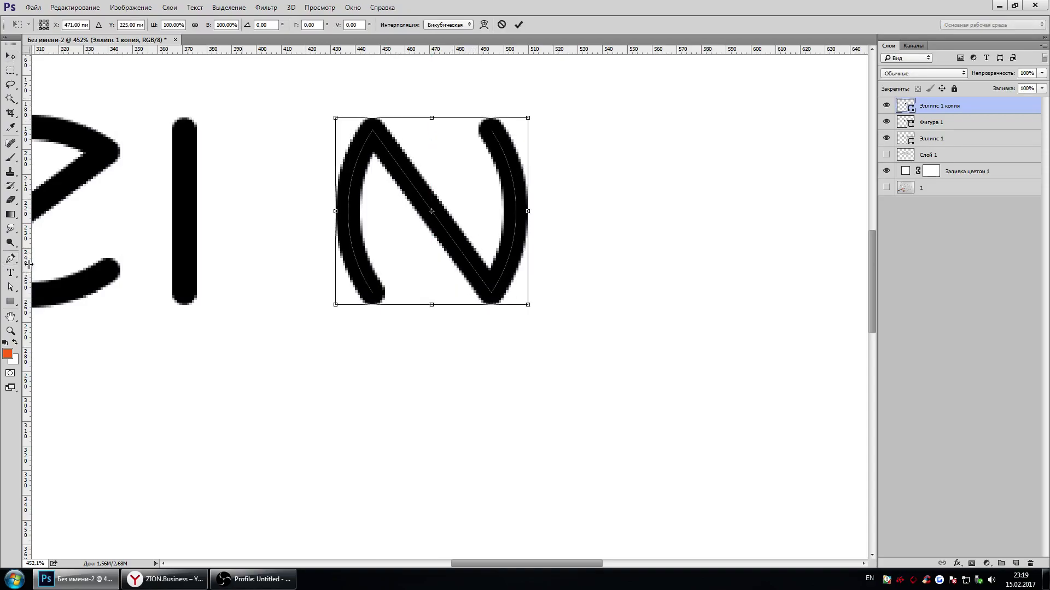
left_click_drag(28, 265, 431, 241)
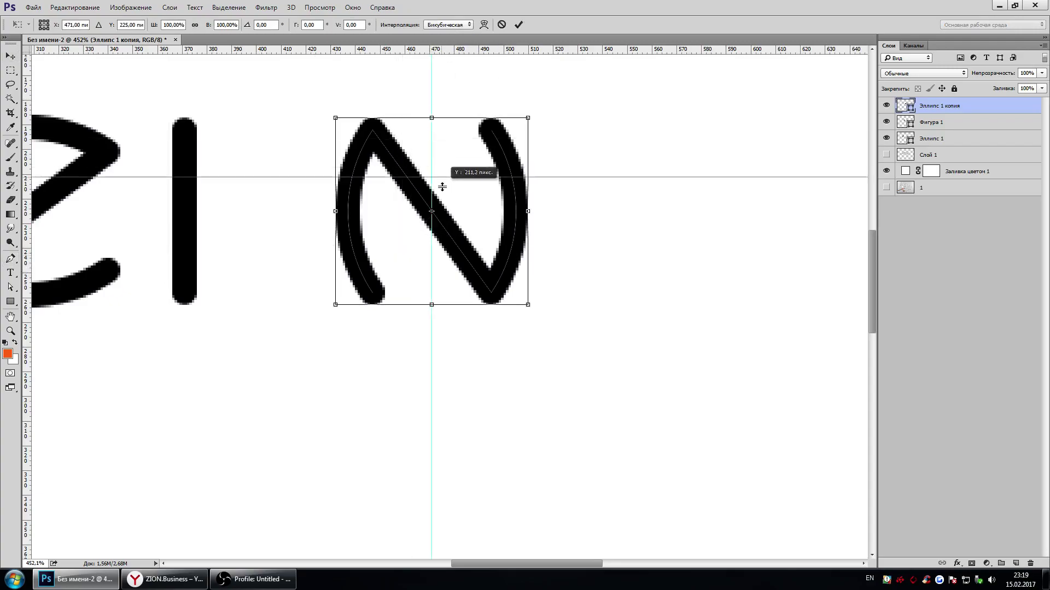
left_click_drag(450, 50, 440, 211)
key("Return")
scroll(414, 212, "down", 3)
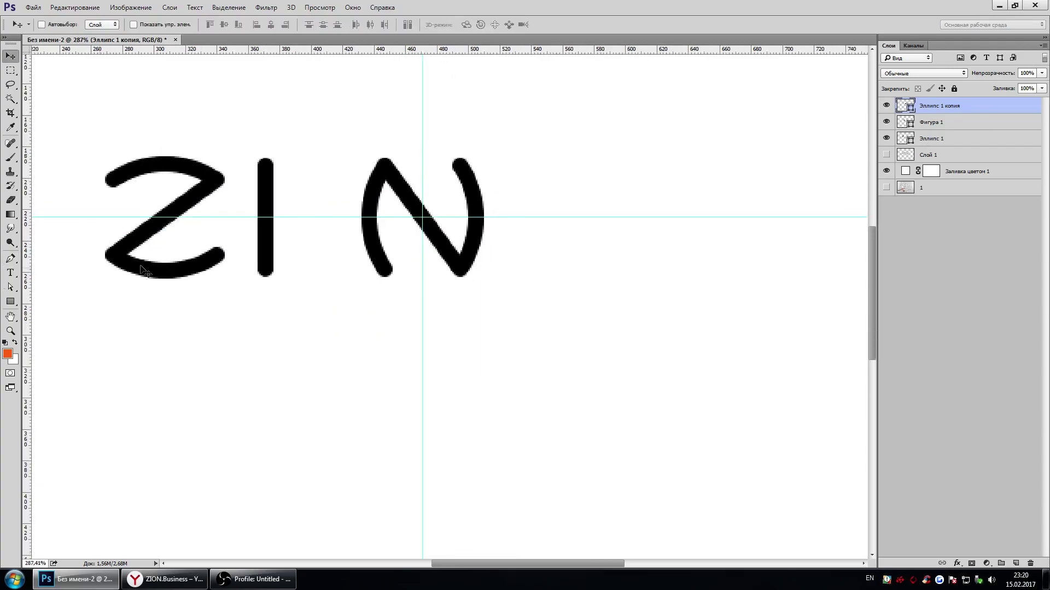
left_click_drag(10, 302, 55, 323)
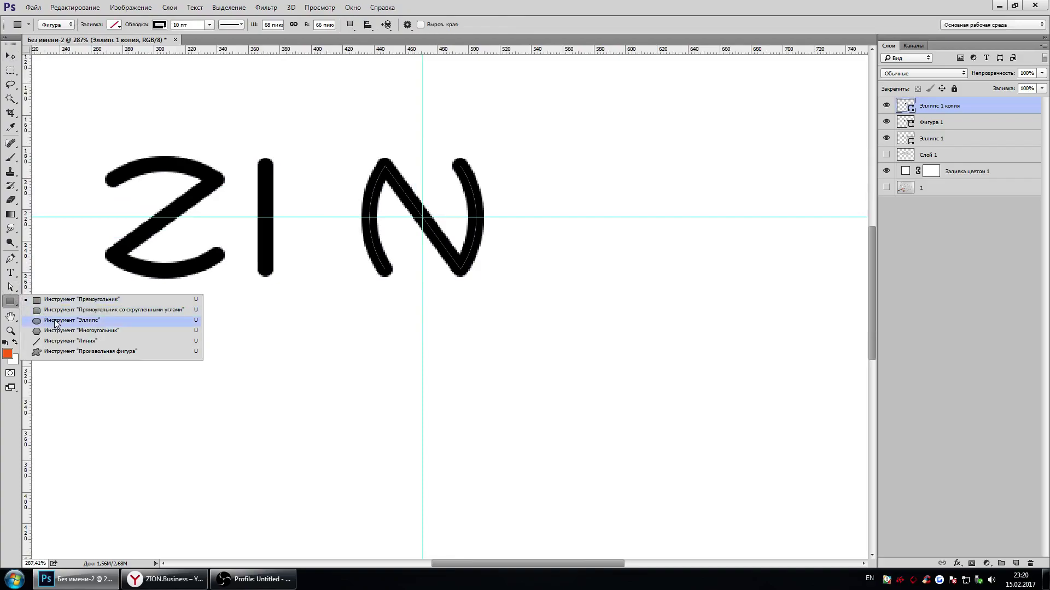
Draw an ellipse around the N on a new layer with the letters' thick black stroke
left_click(55, 322)
left_click(1015, 563)
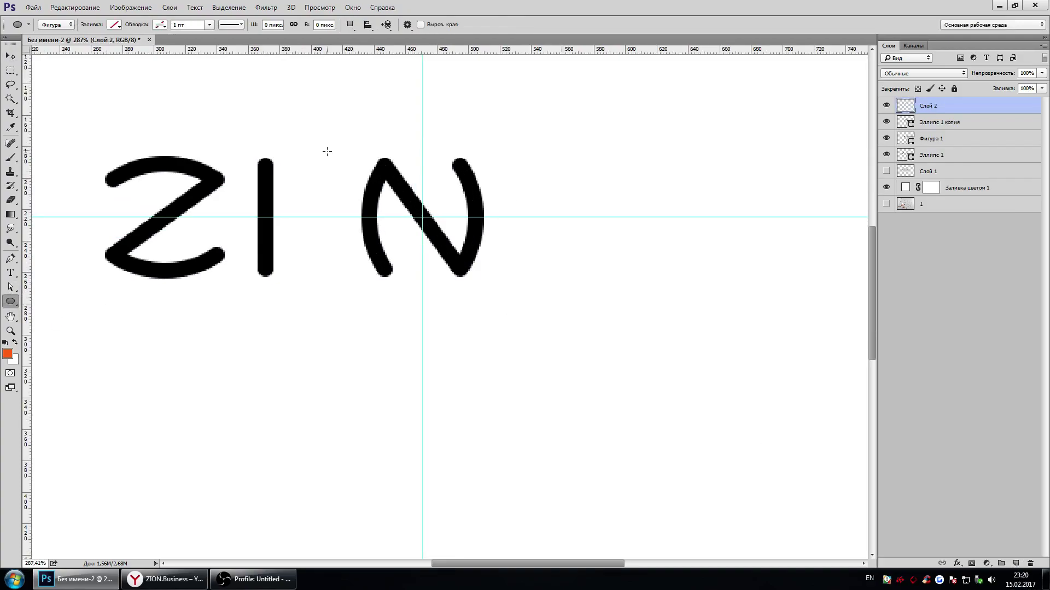
left_click_drag(315, 122, 573, 379)
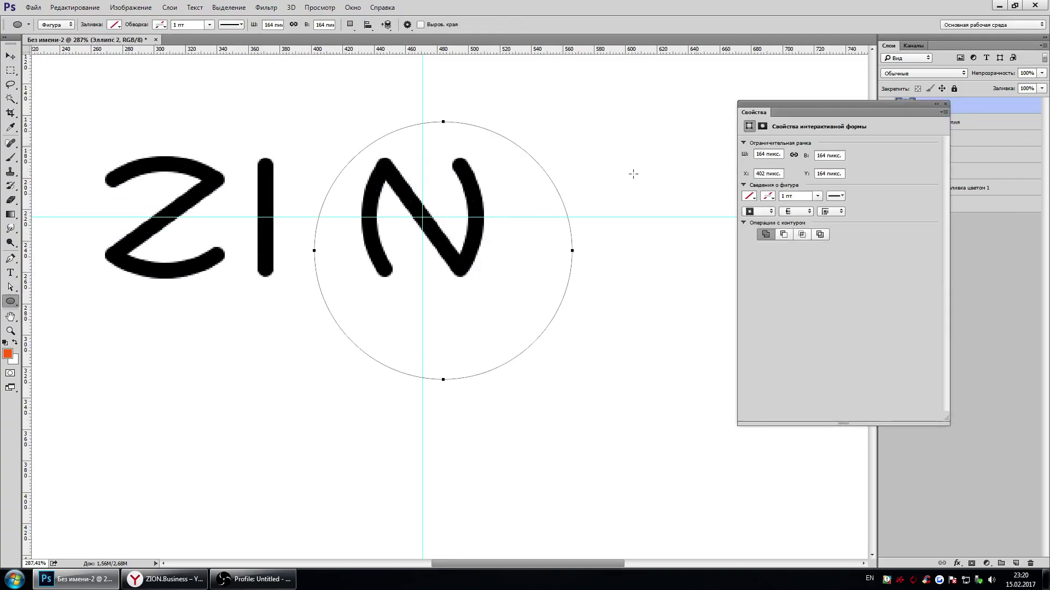
right_click(946, 105)
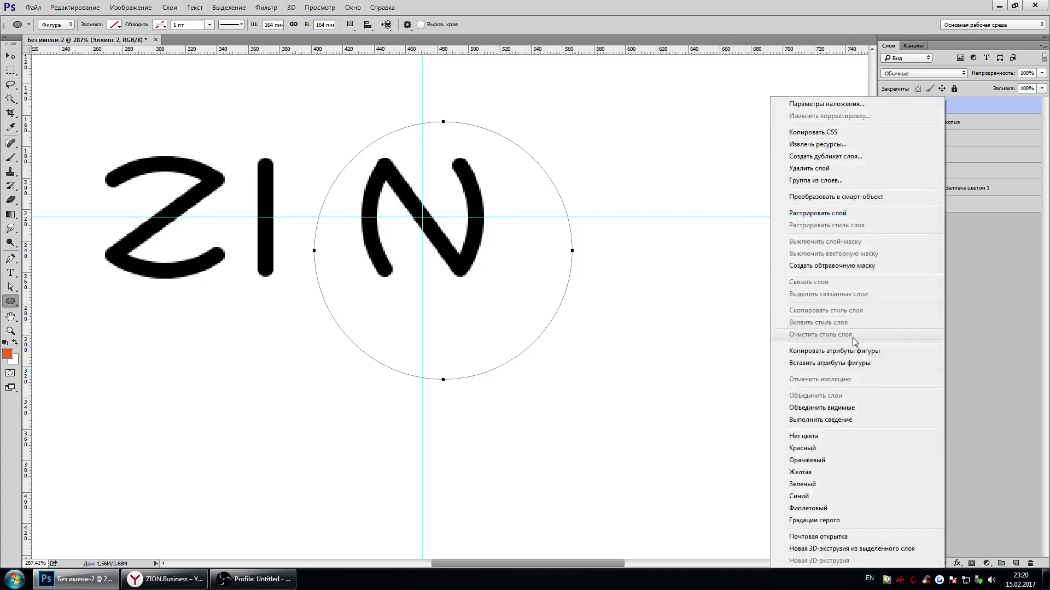
left_click(850, 363)
Centre the circle on the guides and shrink it slightly to fit the N
left_click(10, 56)
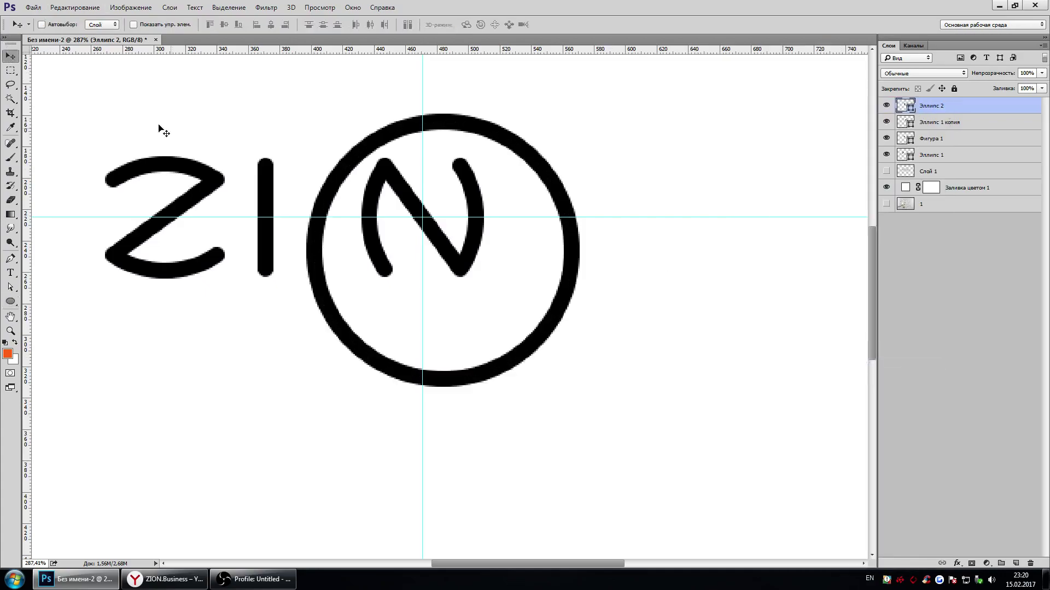
key("ctrl+t")
left_click_drag(483, 274, 467, 246)
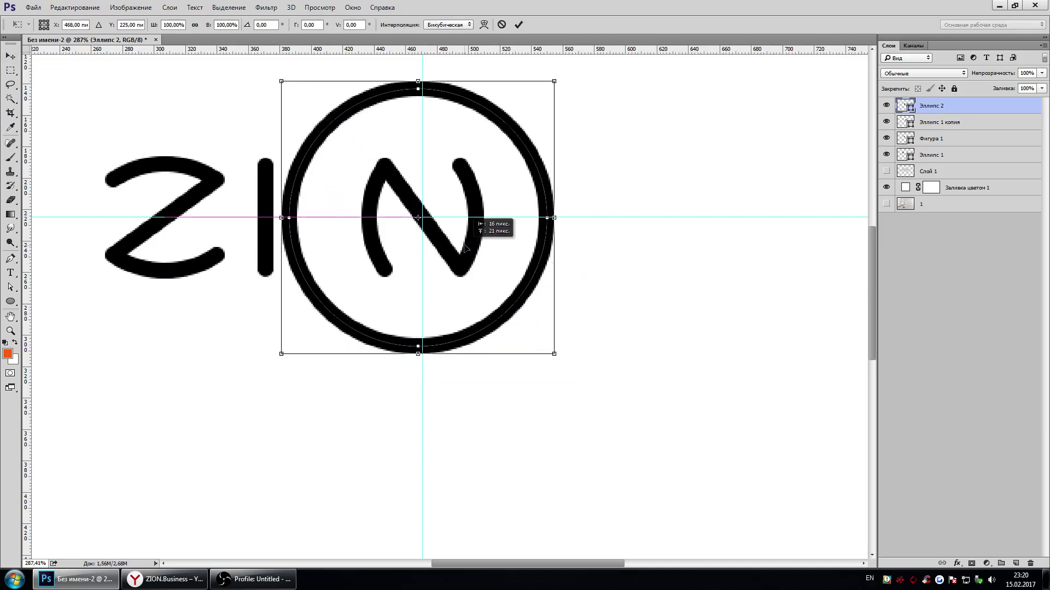
left_click_drag(559, 81, 537, 97)
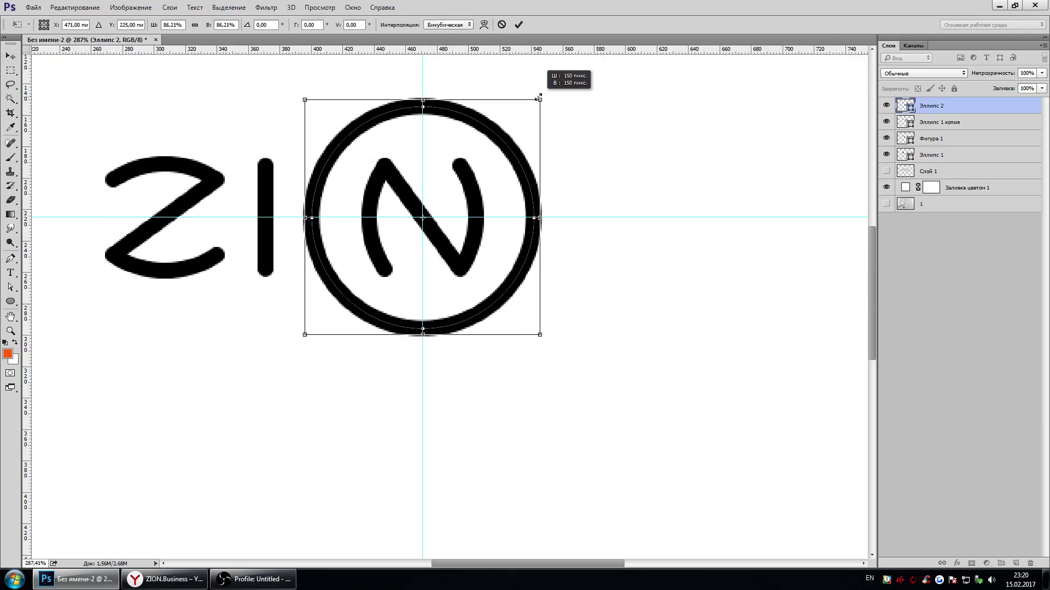
key("Return")
scroll(502, 147, "down", 2)
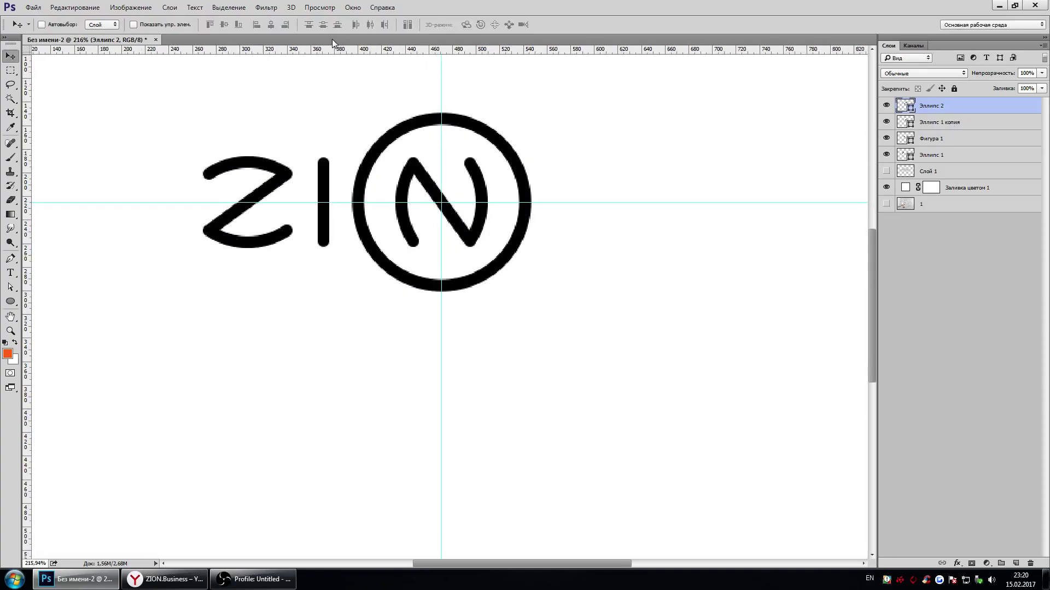
Hide the guides and the Z and I layers, then enlarge the circle slightly
key("ctrl+semicolon")
scroll(481, 164, "down", 2)
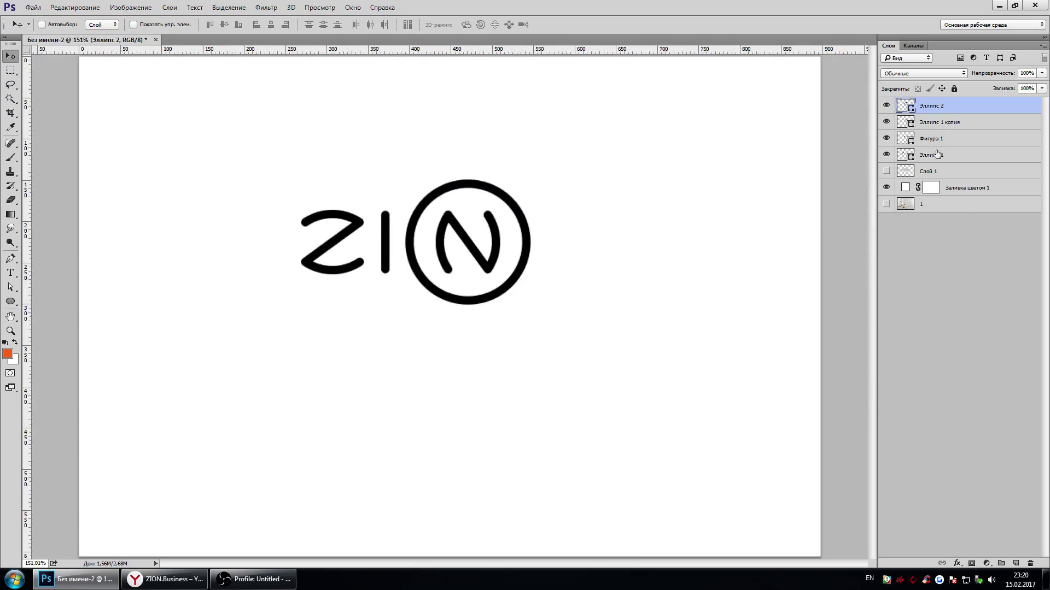
left_click_drag(885, 138, 887, 155)
scroll(602, 311, "down", 3)
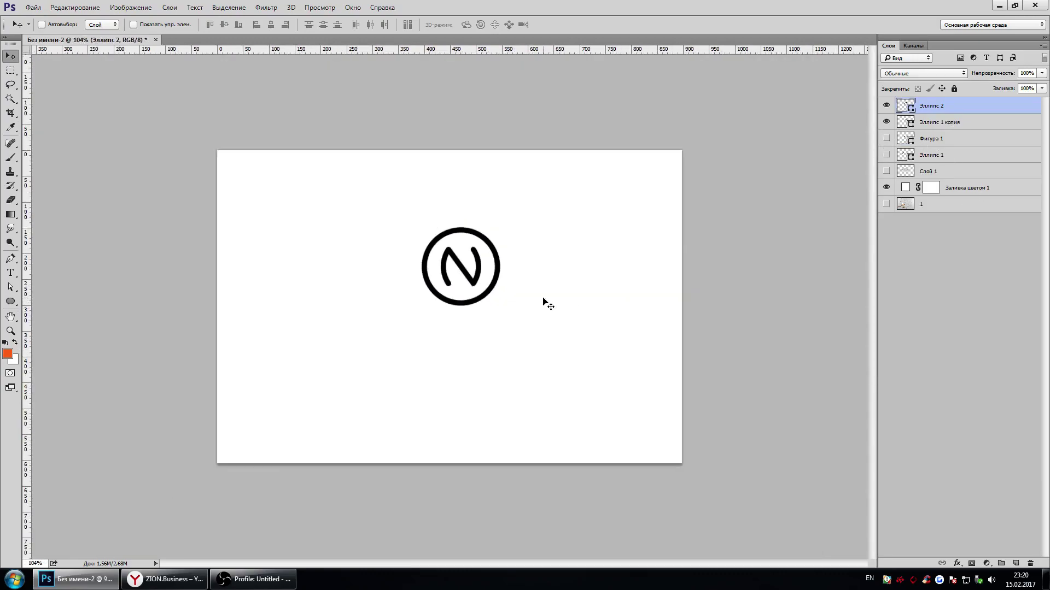
scroll(543, 300, "up", 3)
key("ctrl+t")
scroll(527, 202, "up", 2)
left_click_drag(534, 172, 537, 170)
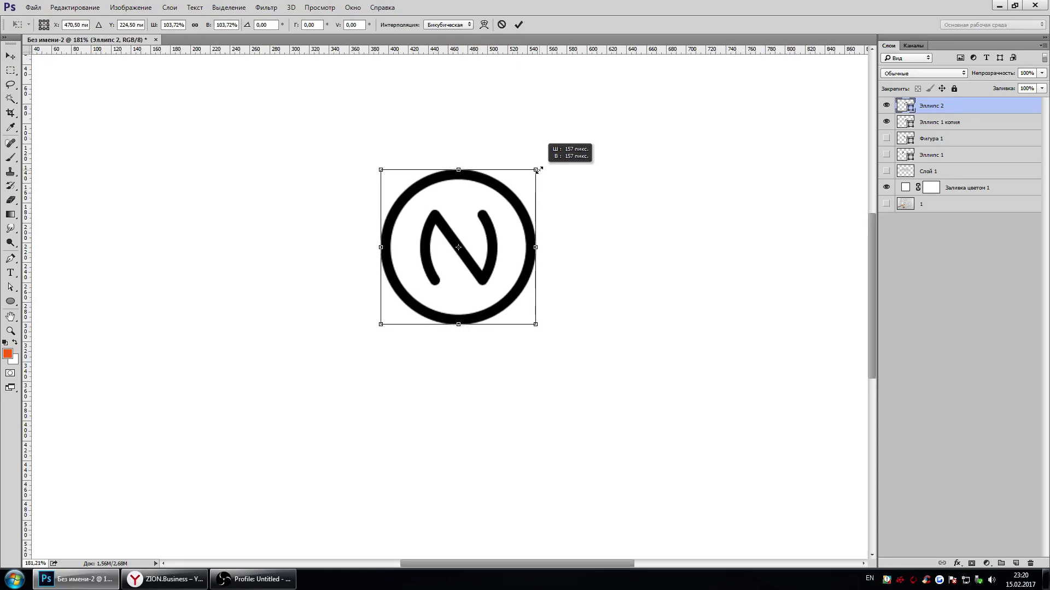
left_click_drag(539, 170, 539, 167)
key("Return")
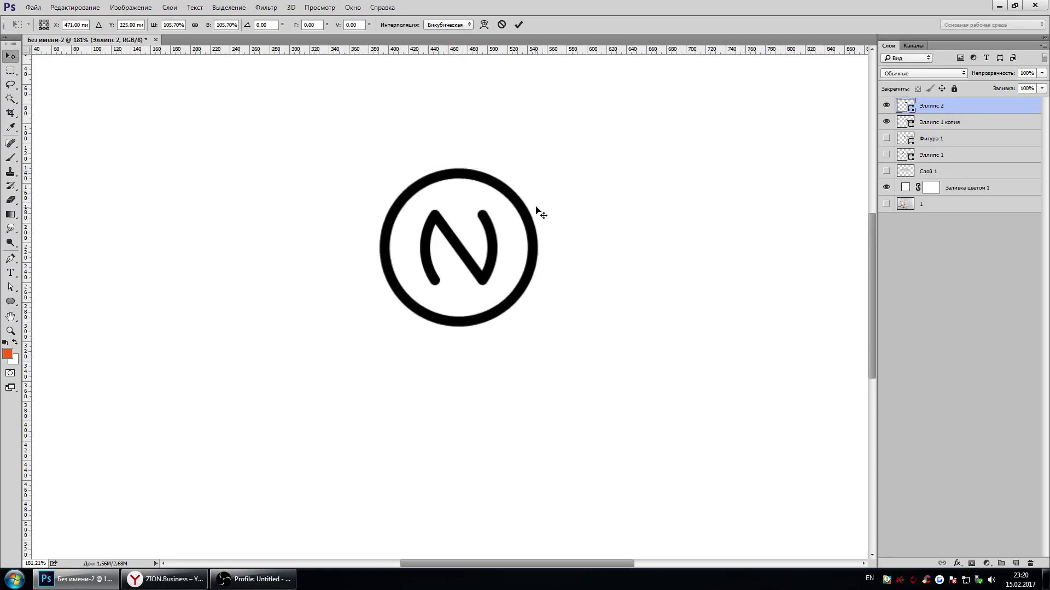
Fit the document in view and shrink the circle proportionally
key("ctrl+0")
scroll(532, 226, "down", 2)
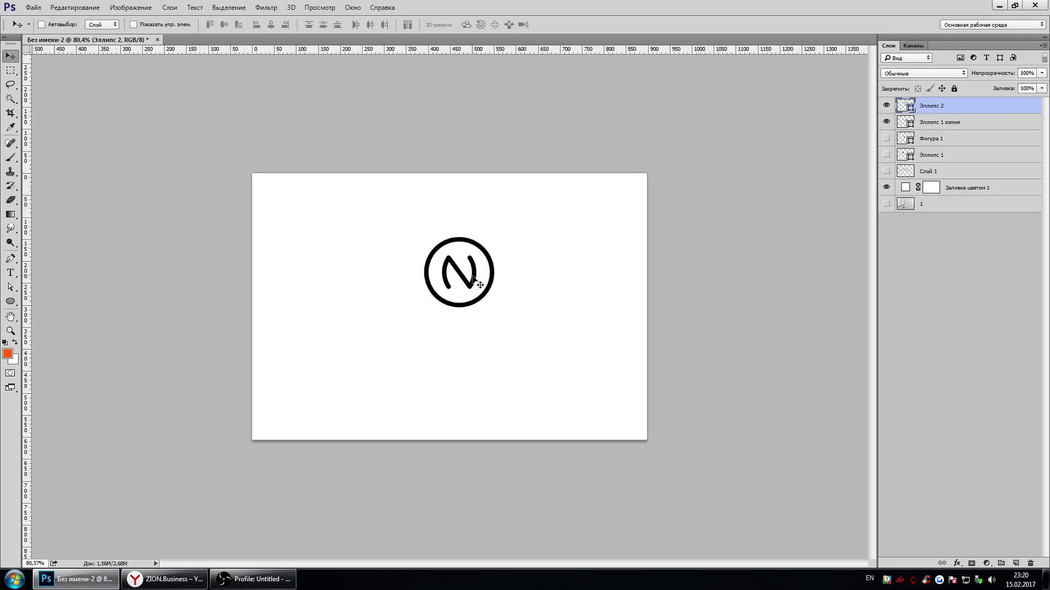
scroll(476, 276, "up", 2)
scroll(481, 265, "up", 3)
key("ctrl+t")
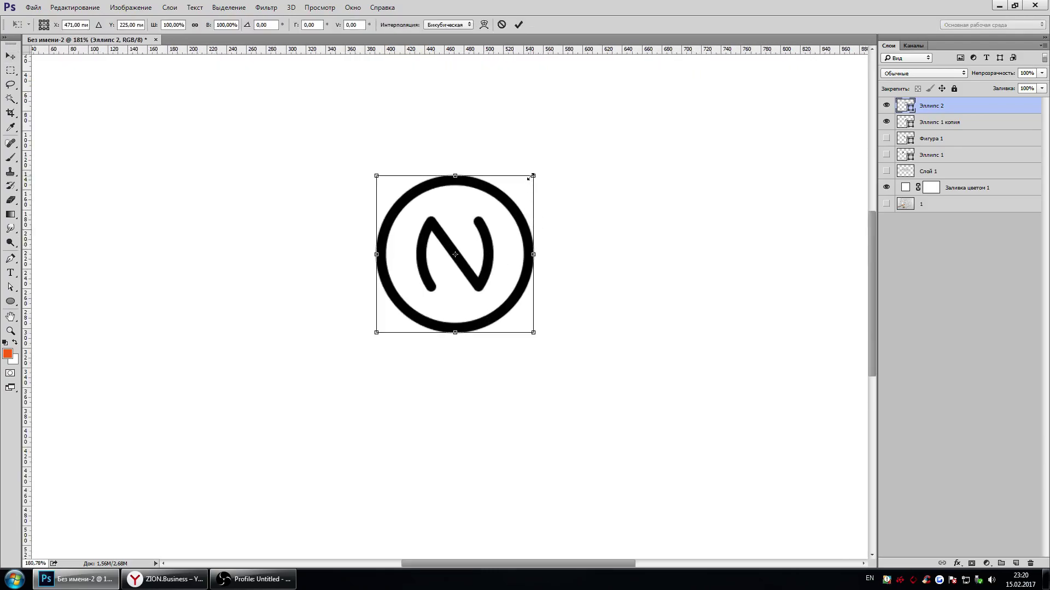
mouse_move(530, 178)
left_mouse_down()
mouse_move(505, 190)
mouse_move(544, 159)
mouse_move(523, 176)
left_mouse_up()
key("Return")
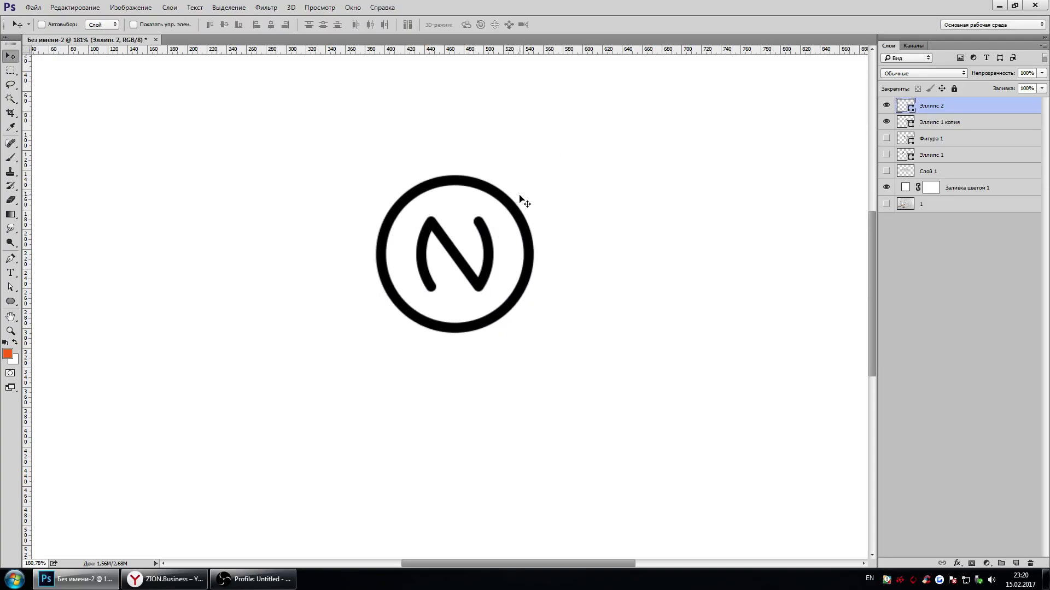
scroll(528, 241, "down", 1)
scroll(525, 263, "down", 2)
scroll(519, 271, "down", 2)
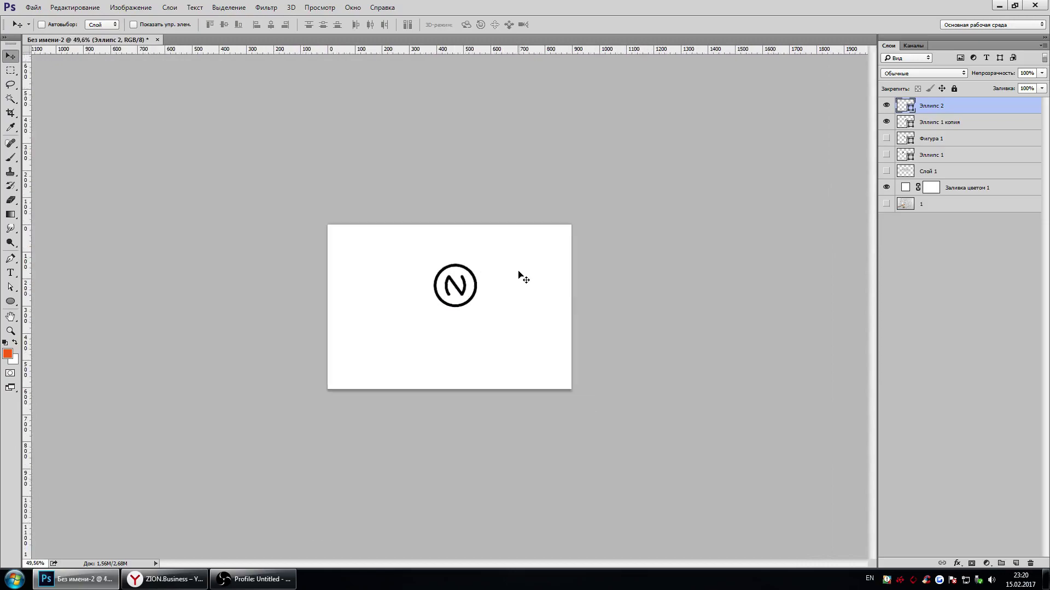
scroll(520, 279, "down", 2)
scroll(517, 281, "down", 2)
scroll(508, 291, "up", 2)
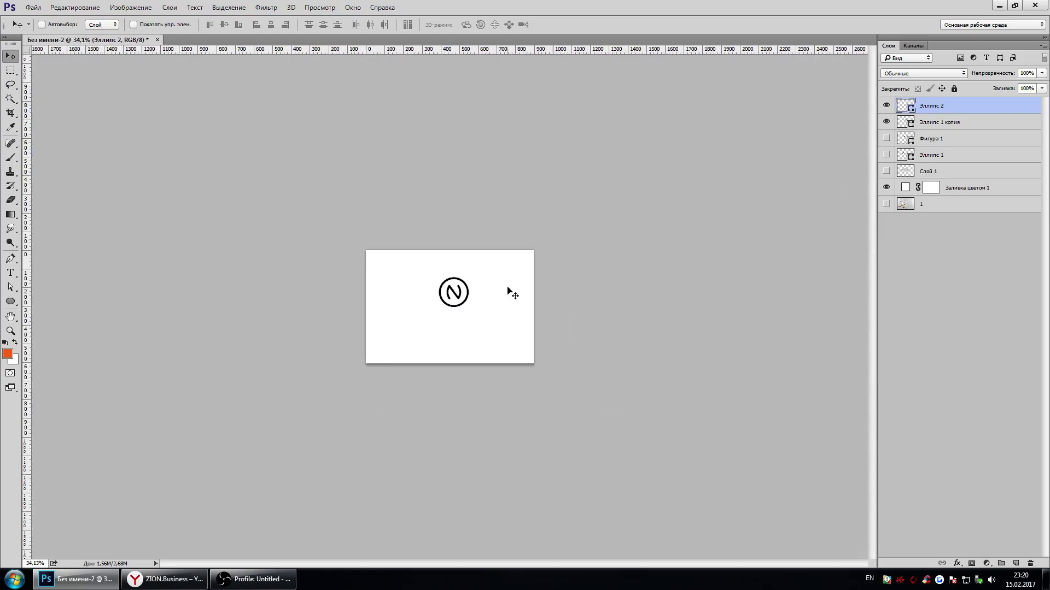
scroll(506, 290, "up", 2)
scroll(506, 292, "up", 2)
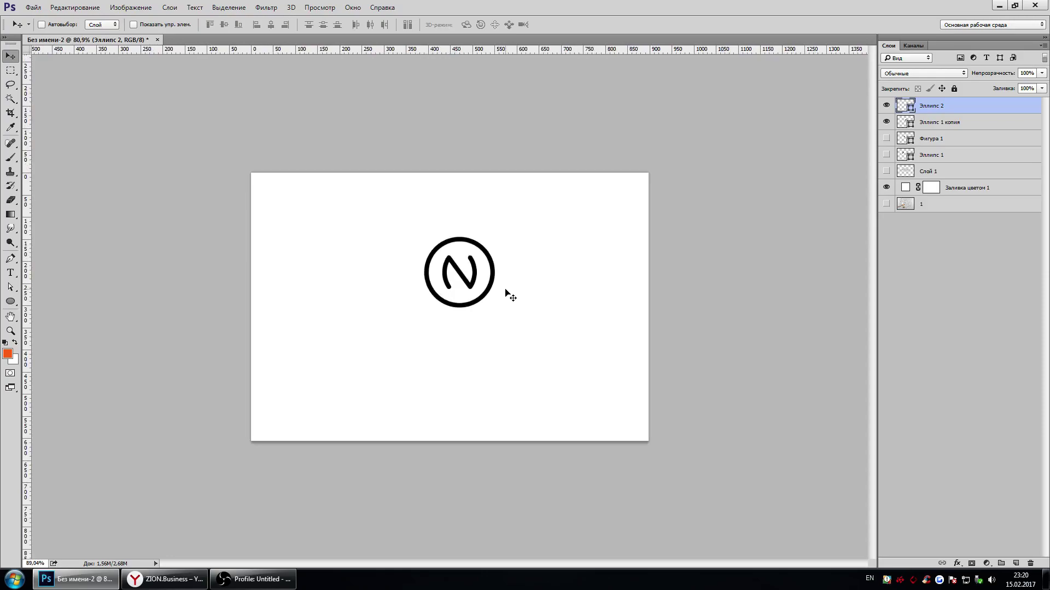
scroll(508, 291, "up", 1)
Show the Z and I layers again and nudge the Z slightly left
left_click(886, 138)
left_click(886, 155)
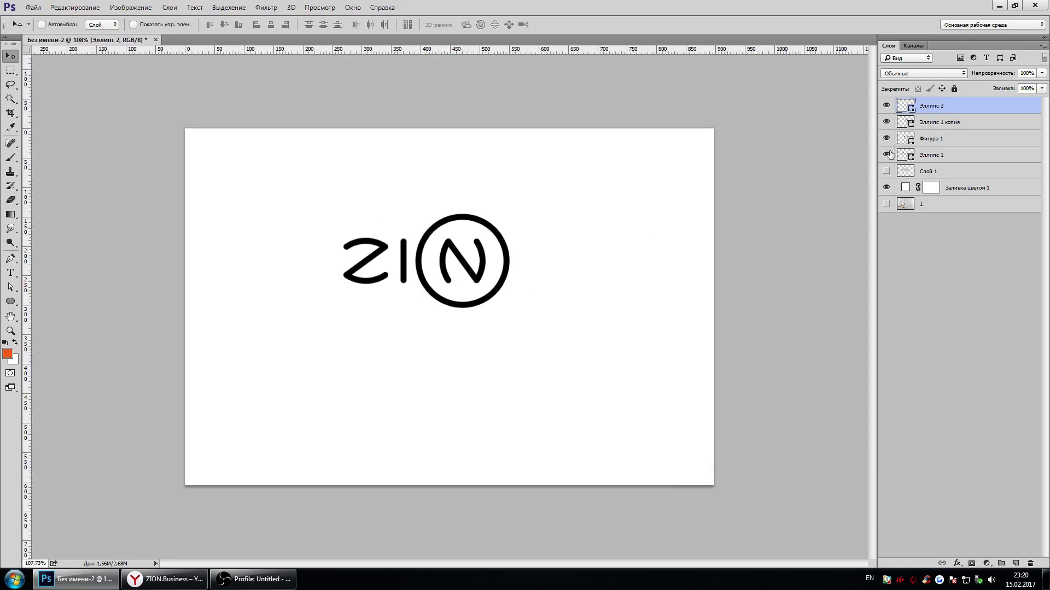
left_click(917, 141)
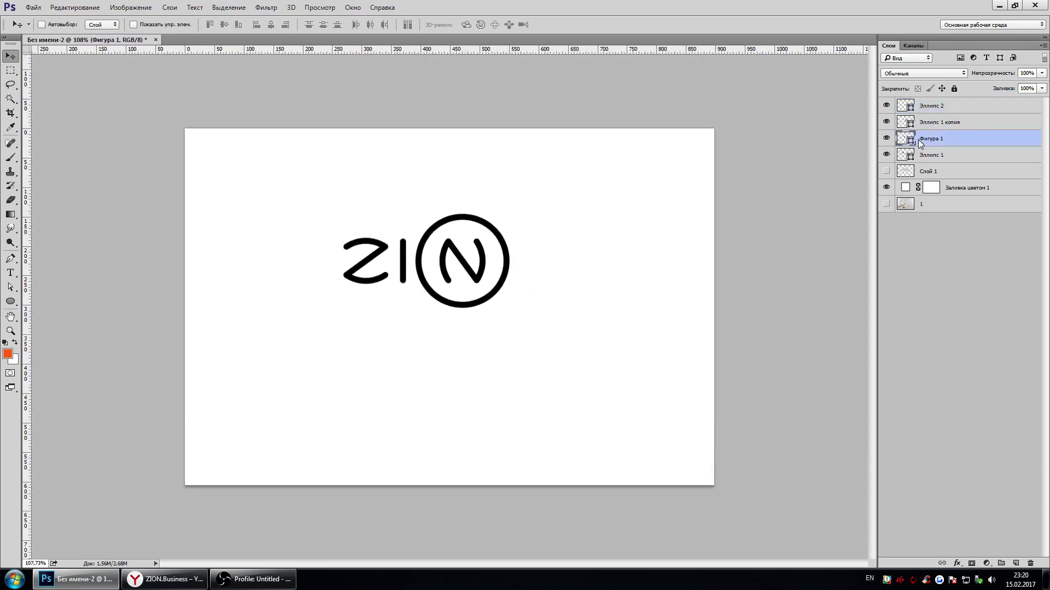
scroll(543, 222, "down", 1)
left_click(887, 139)
key("alt+bracketleft")
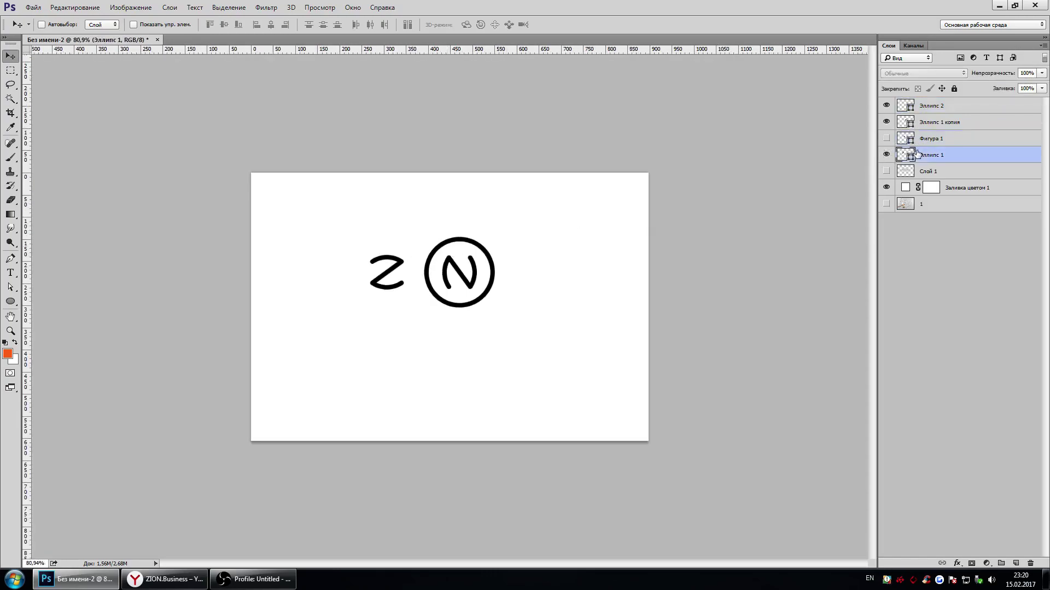
key("shift+Left")
key("Left")
key("Left")
Fine-tune the I bar's spacing with arrow keys, then select the Эллипс 2 circle layer
left_click(886, 138)
left_click(931, 141)
key("shift+Left")
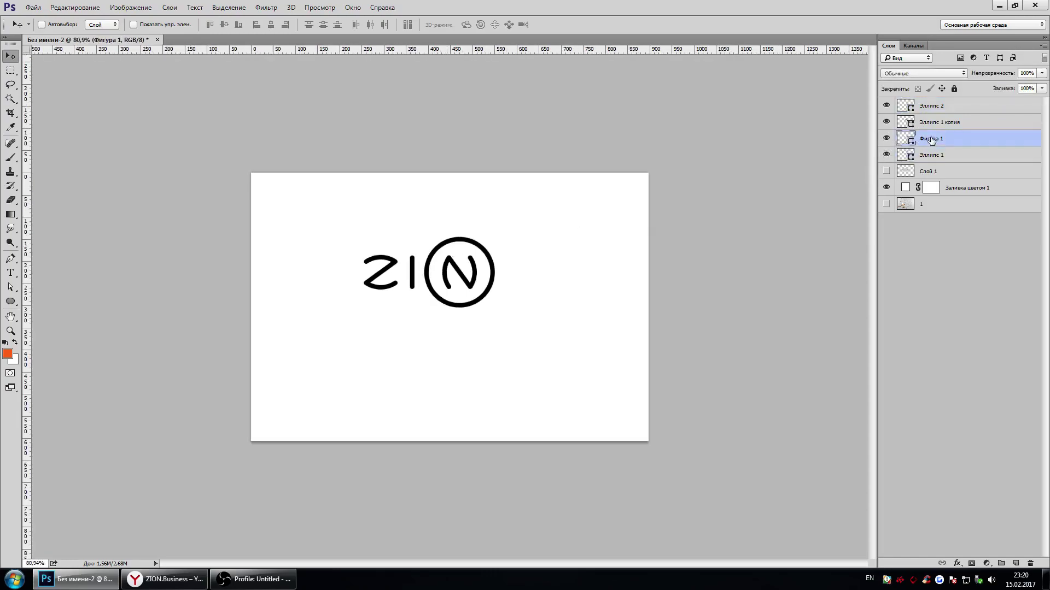
key("Left")
key("Left")
key("Right")
key("Right")
key("Left")
key("Left")
key("Right")
key("Left")
key("Left")
key("Right")
scroll(503, 288, "up", 2)
left_click(886, 105)
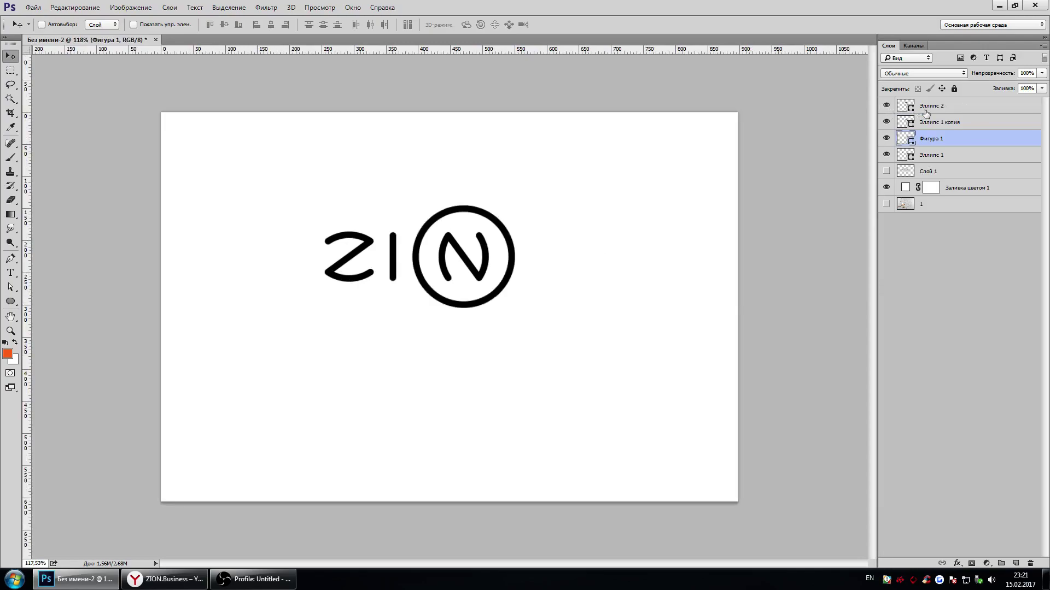
left_click(947, 108)
Move Эллипс 2 below Эллипс 1 and place a horizontal guide near the ring's top
left_click_drag(953, 106, 951, 162)
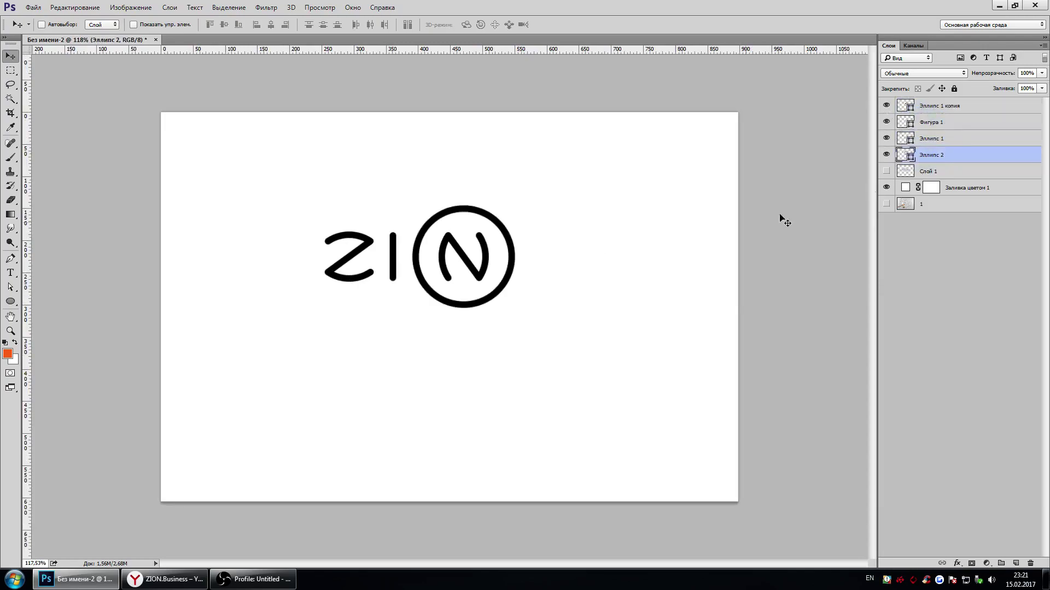
scroll(528, 274, "up", 1)
scroll(469, 246, "up", 1)
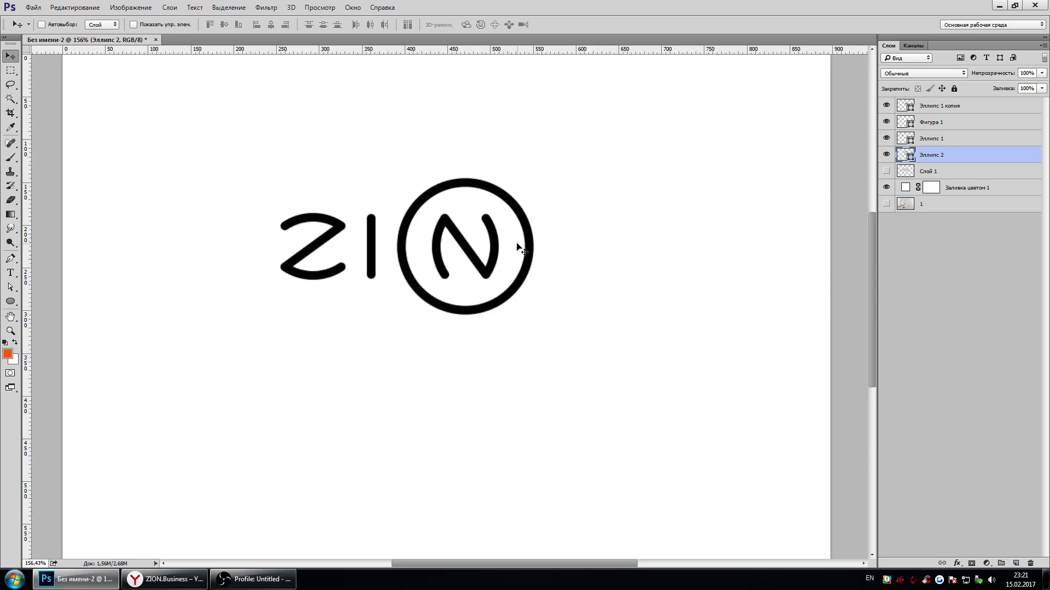
right_click(7, 261)
left_click(49, 278)
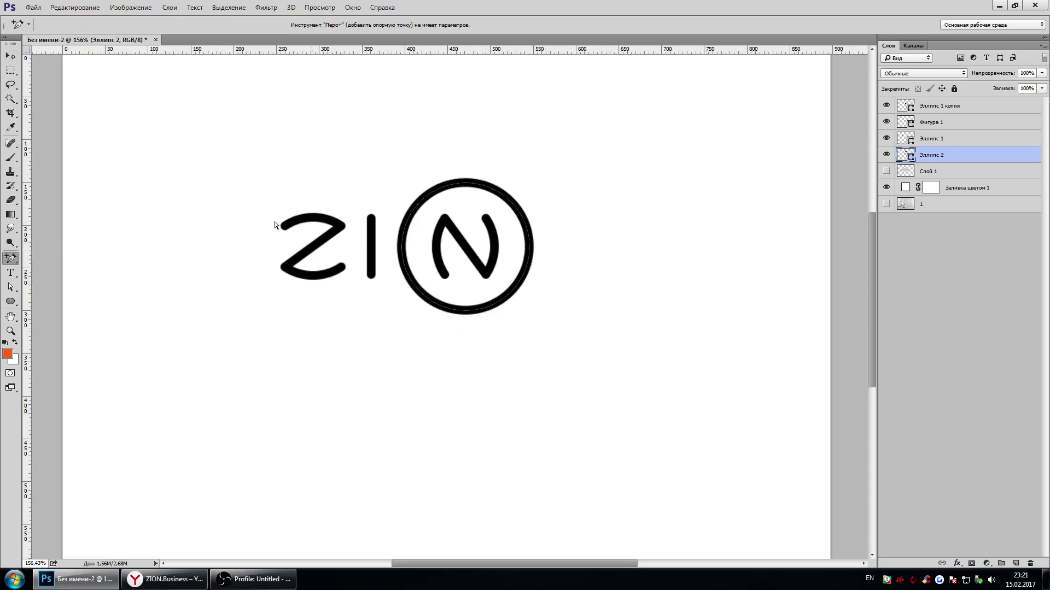
scroll(489, 129, "up", 8)
left_click_drag(490, 53, 469, 324)
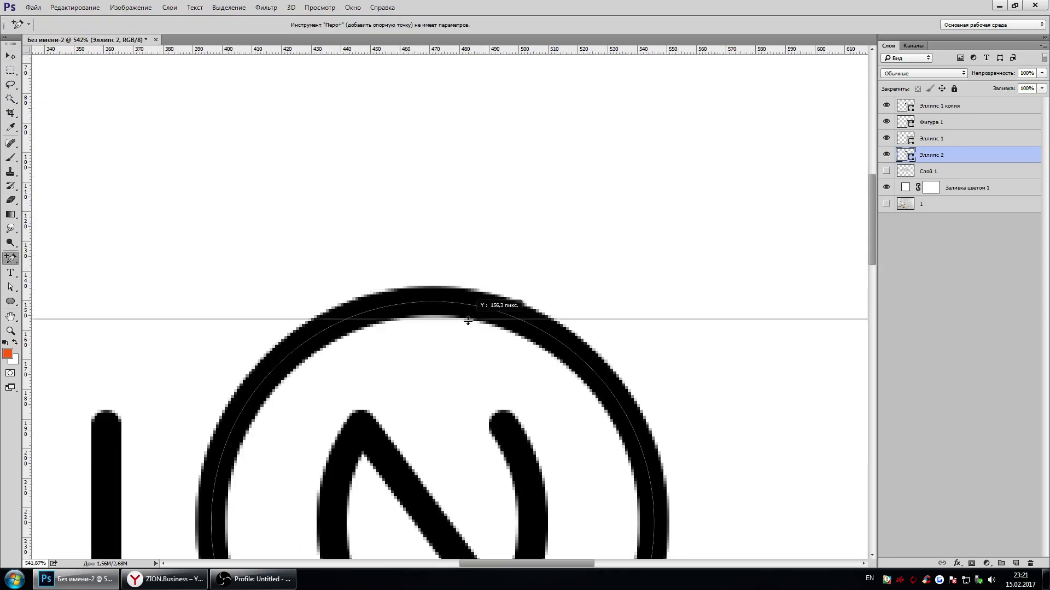
Add two anchor points on the ring, left and right of its top
scroll(422, 344, "down", 3)
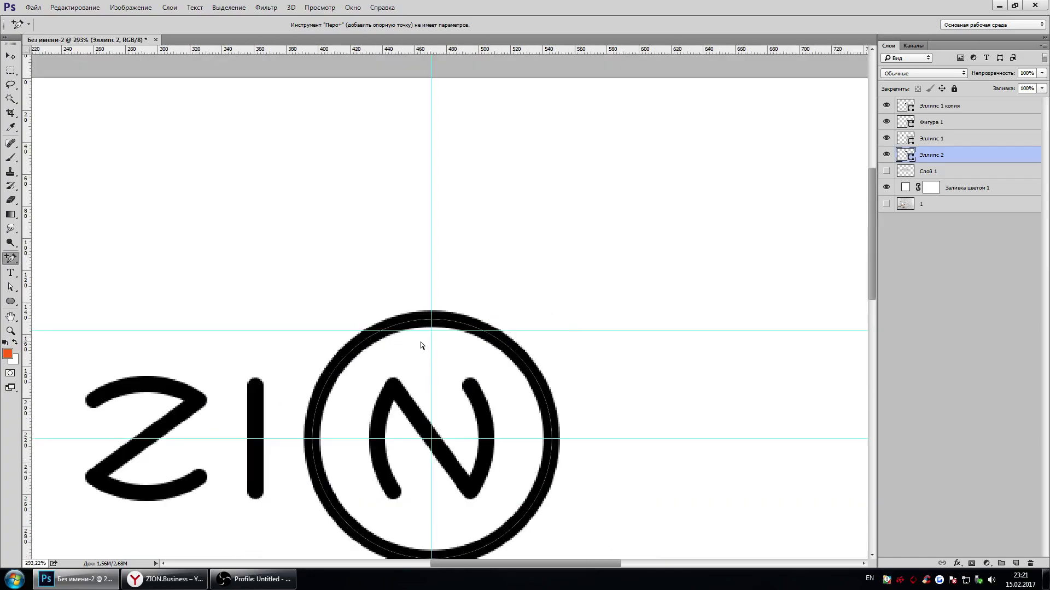
scroll(387, 335, "up", 3)
scroll(328, 318, "up", 2)
right_click(10, 260)
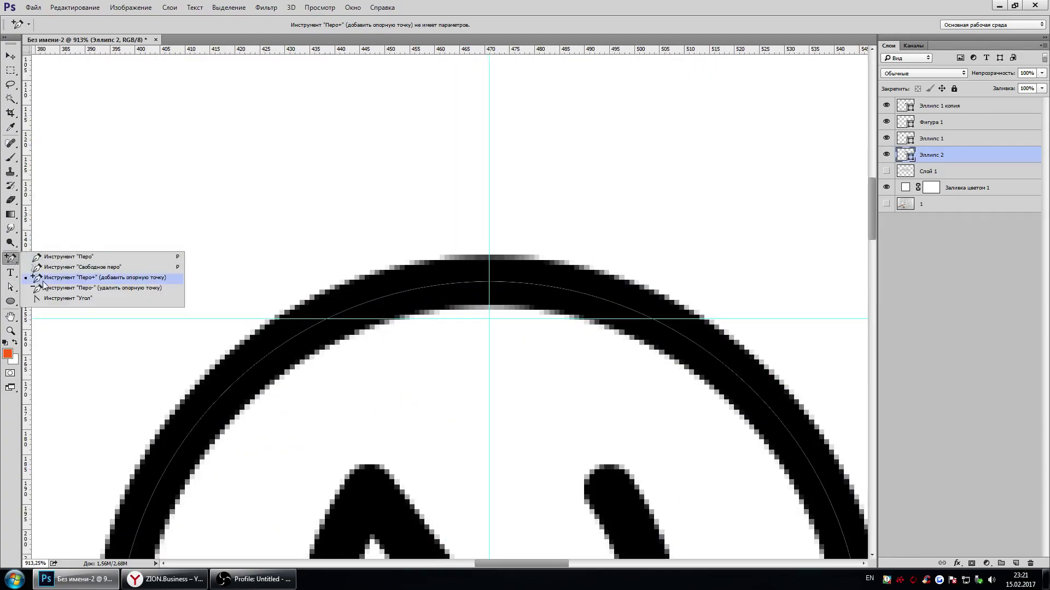
left_click(49, 284)
scroll(341, 330, "up", 2)
left_click(336, 324)
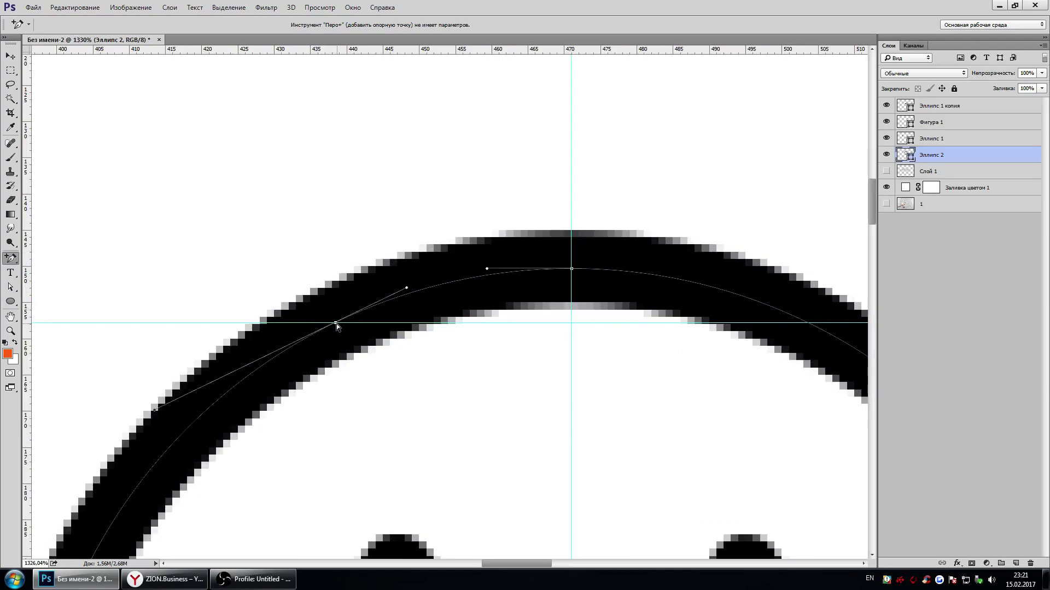
left_click(805, 323)
Delete the ring's top anchor to open a gap, then hide the guides
scroll(806, 323, "down", 1)
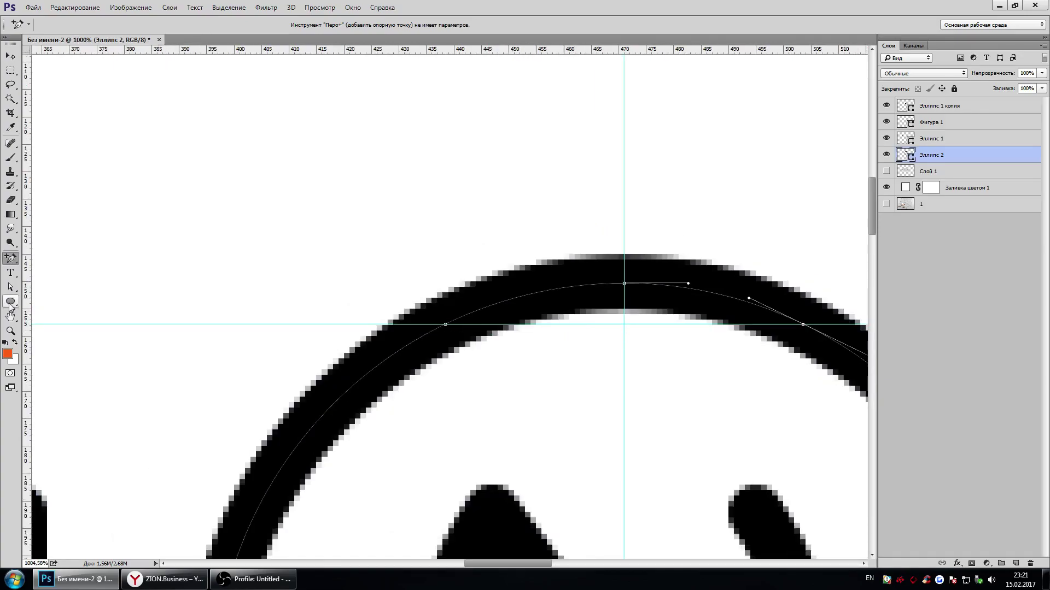
left_click(11, 293)
left_click(624, 283)
key("Delete")
scroll(586, 317, "down", 4)
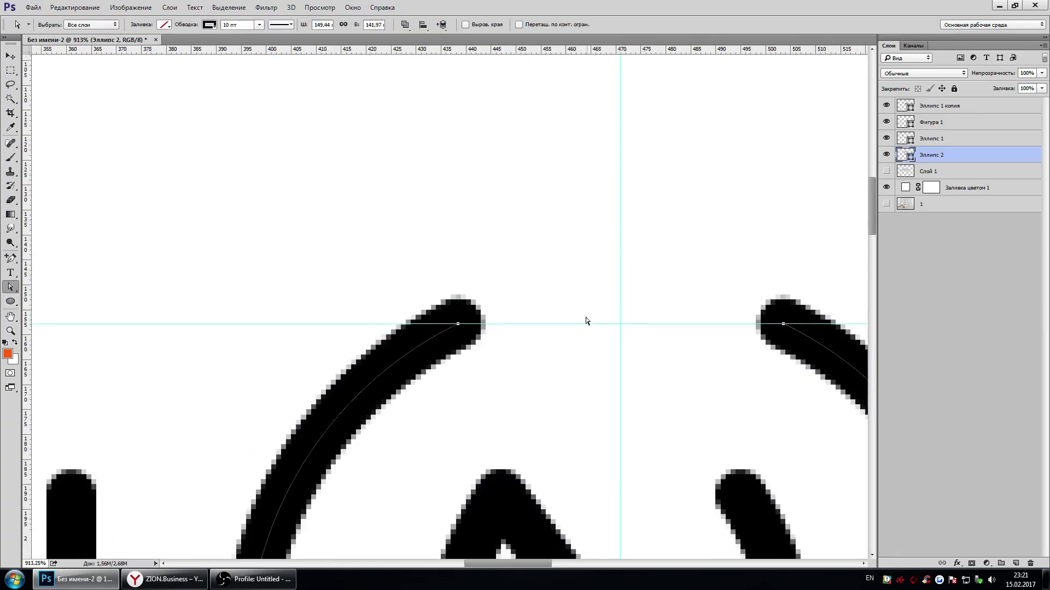
scroll(587, 319, "down", 2)
scroll(587, 320, "down", 2)
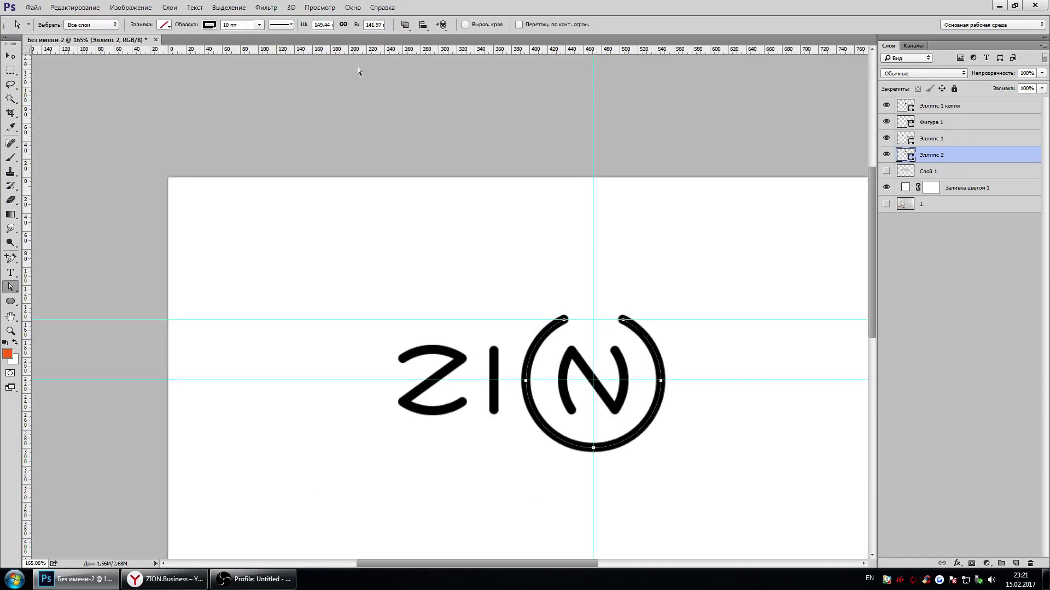
key("v")
key("ctrl+semicolon")
Undo the cut so the ring around the N is closed again
scroll(598, 277, "down", 2)
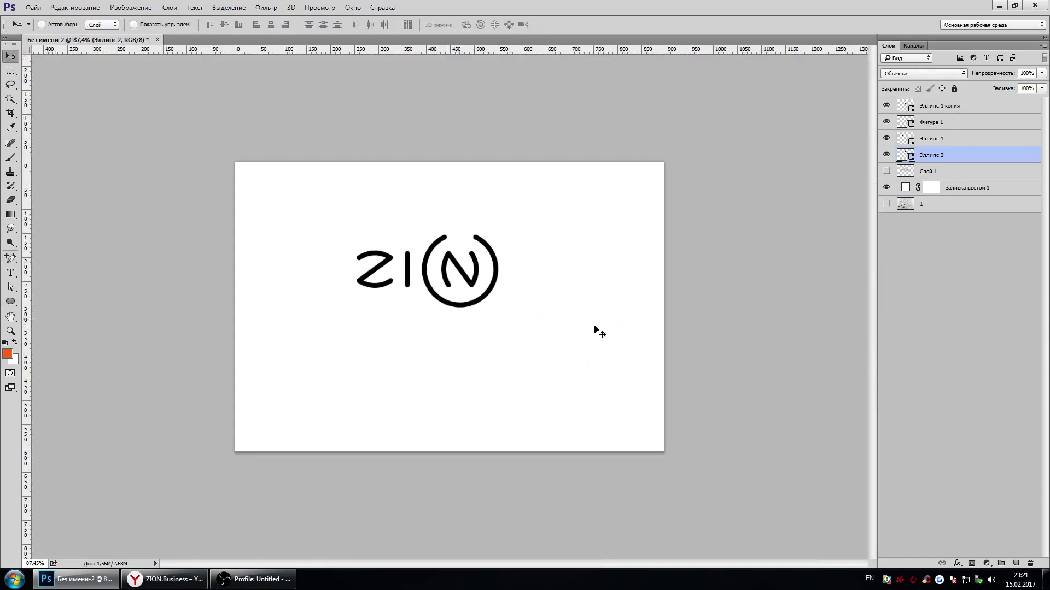
scroll(600, 332, "down", 1)
scroll(495, 321, "up", 2)
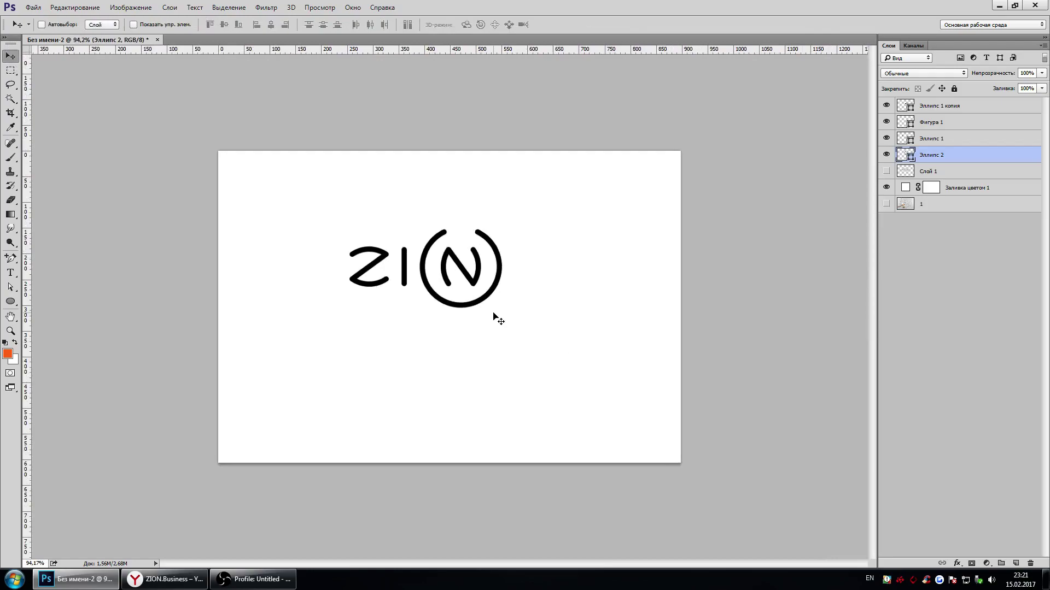
scroll(495, 319, "up", 1)
scroll(495, 319, "up", 1)
scroll(449, 306, "down", 1)
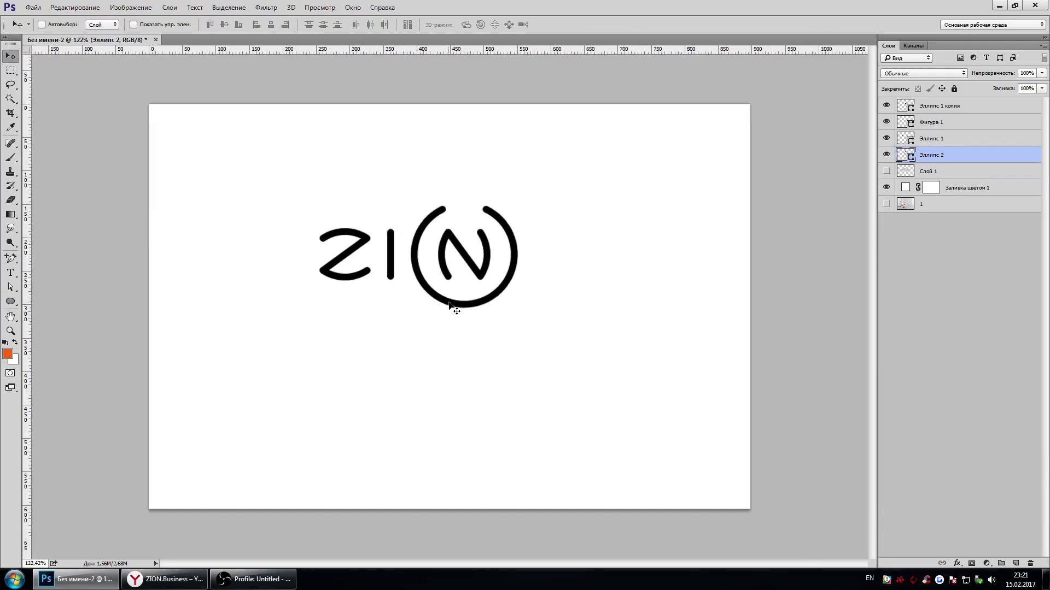
scroll(450, 306, "down", 1)
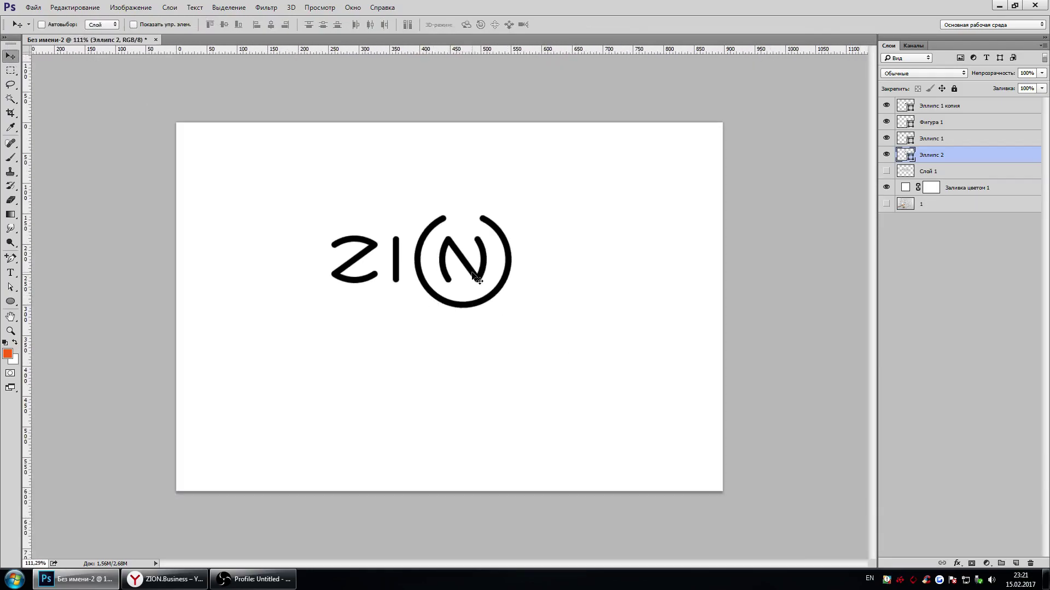
scroll(476, 277, "up", 4)
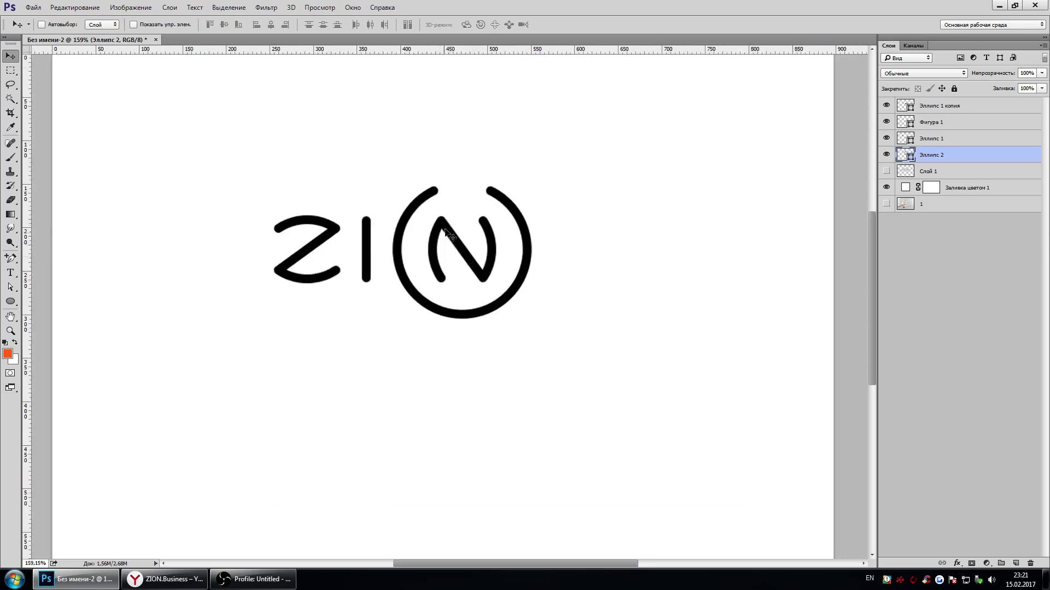
key("ctrl+z")
Duplicate Эллипс 2, hide the original, and narrow the copy into an upright oval
scroll(465, 276, "down", 2)
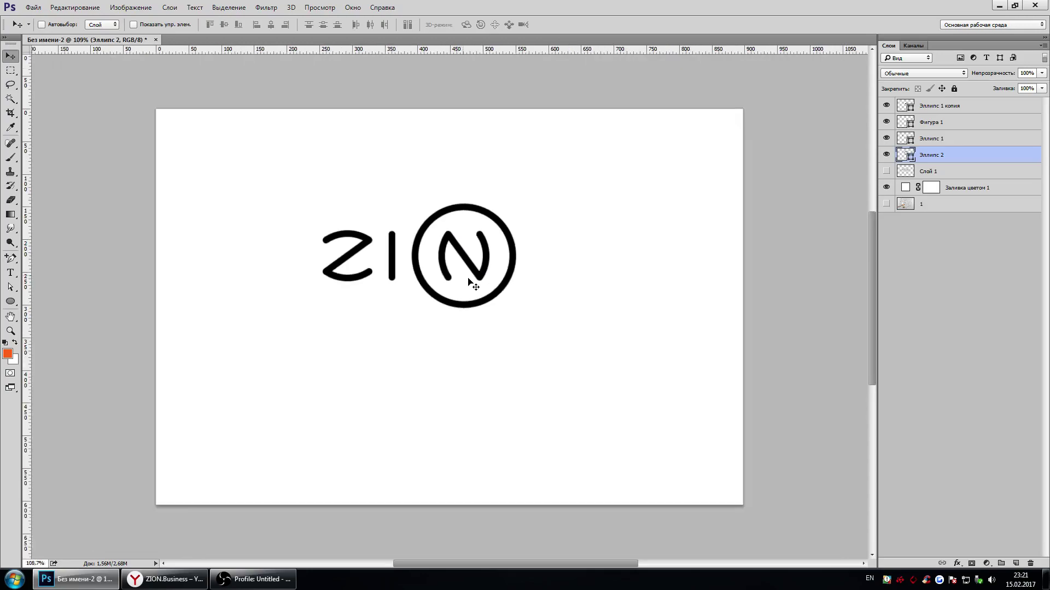
scroll(467, 282, "down", 1)
left_click(886, 155)
scroll(857, 189, "up", 6)
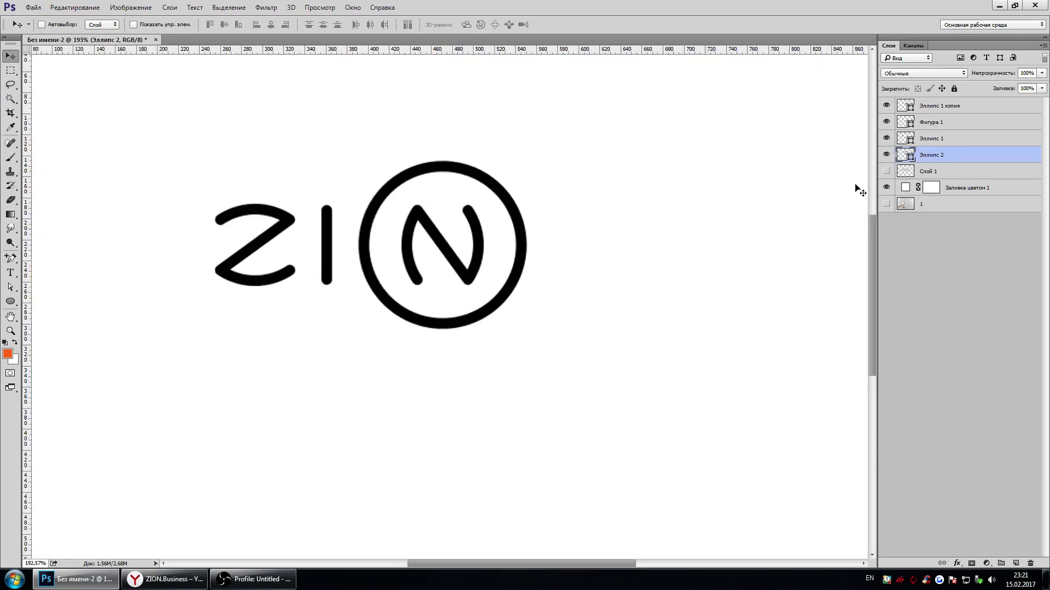
key("ctrl+j")
left_click(885, 171)
scroll(433, 248, "up", 6)
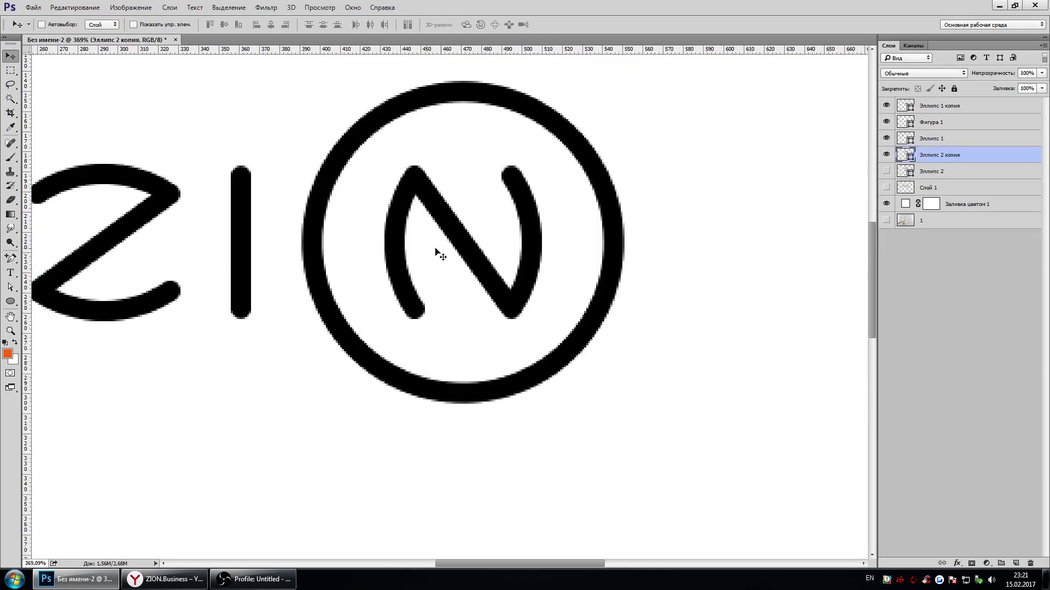
key("ctrl+t")
left_click_drag(621, 241, 600, 248)
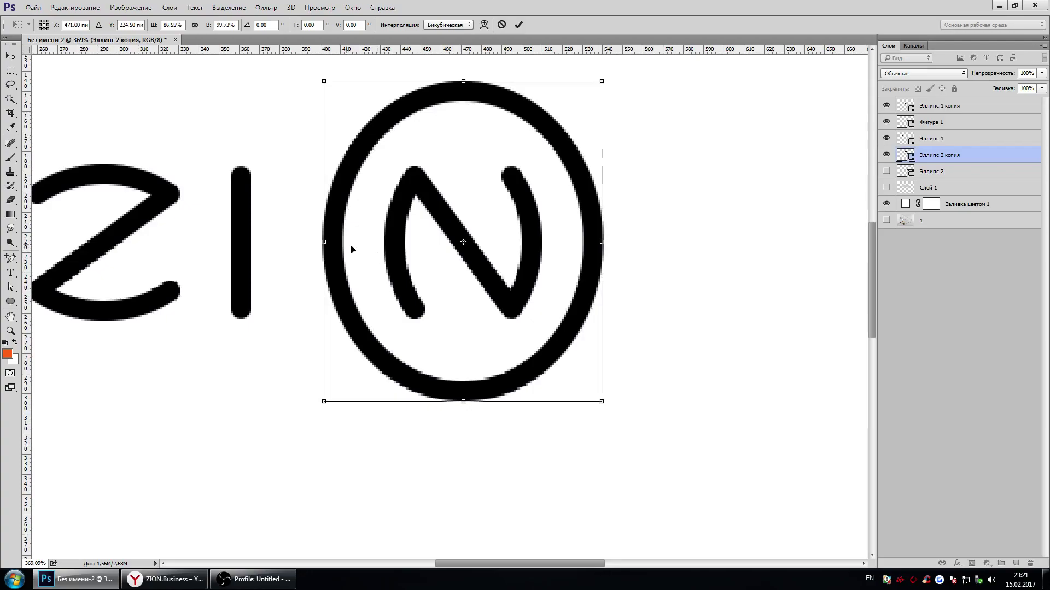
scroll(399, 196, "down", 2)
key("Return")
Hide the oval copy, show the original circle, and move the copy below Эллипс 2
scroll(506, 298, "down", 3)
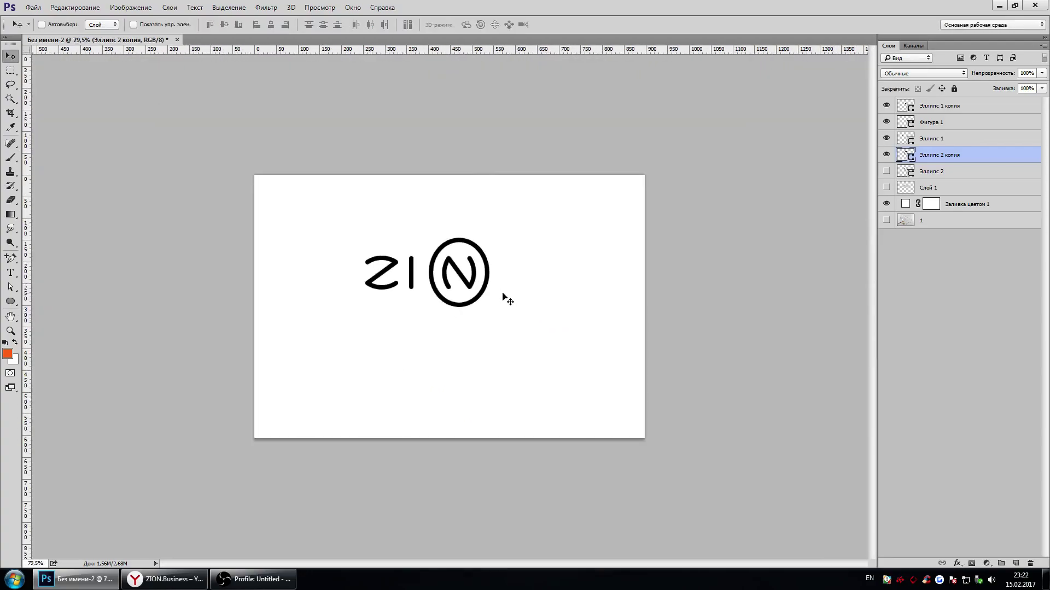
scroll(507, 304, "up", 2)
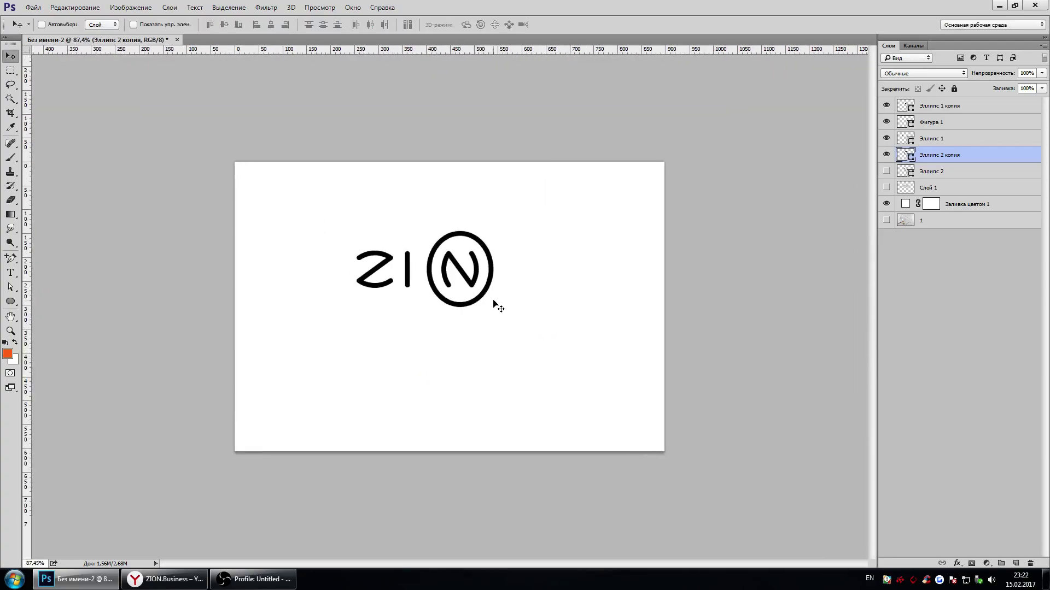
left_click(886, 155)
left_click(915, 174)
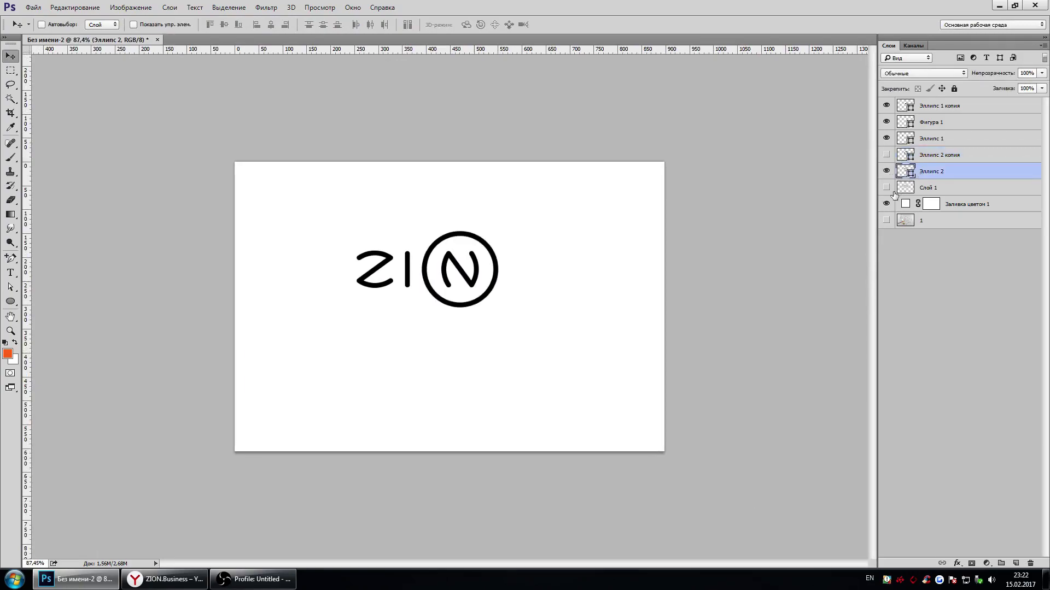
left_click_drag(916, 158, 942, 179)
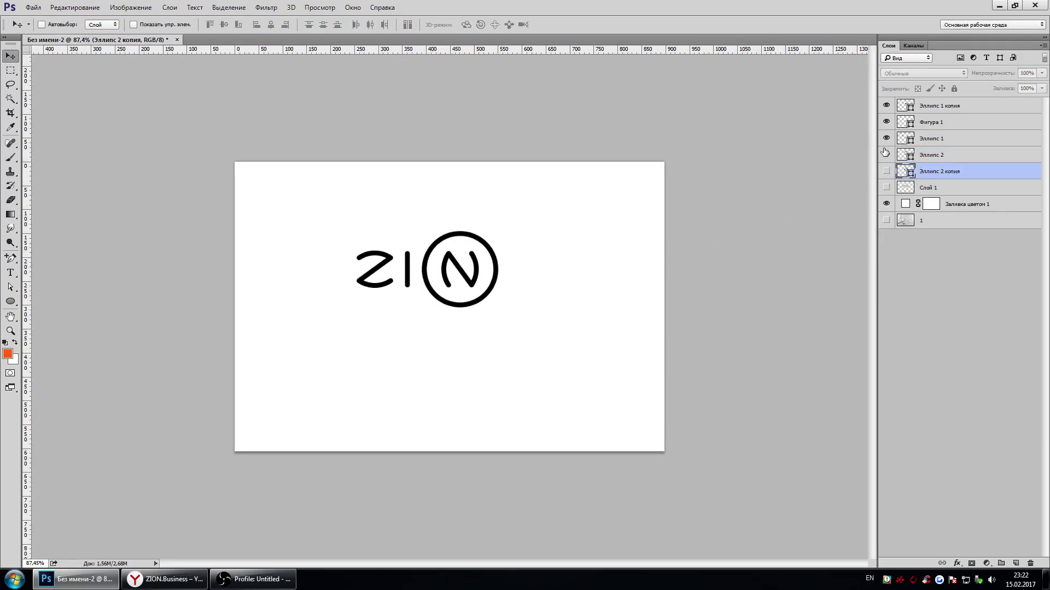
left_click(905, 136)
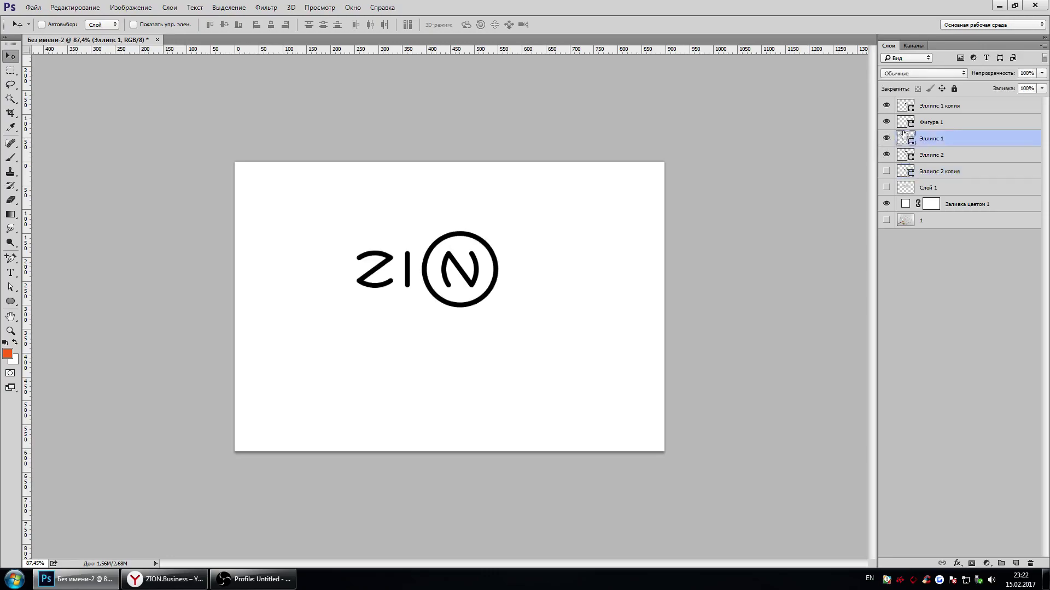
left_click(885, 122)
left_click(930, 125)
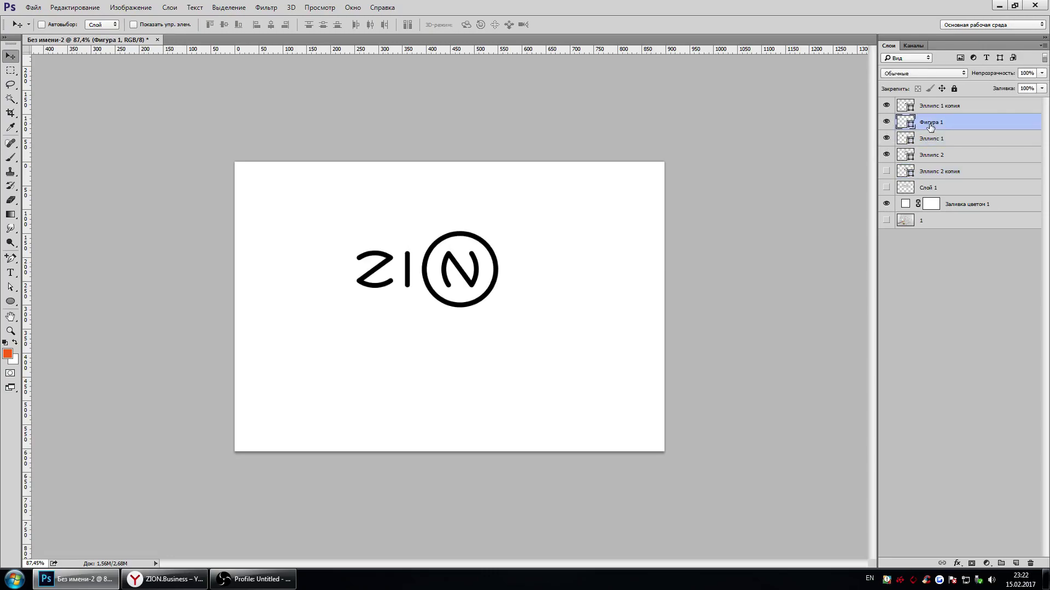
Zoom in and select all four ZION logo layers
scroll(570, 295, "down", 2)
scroll(572, 313, "down", 2)
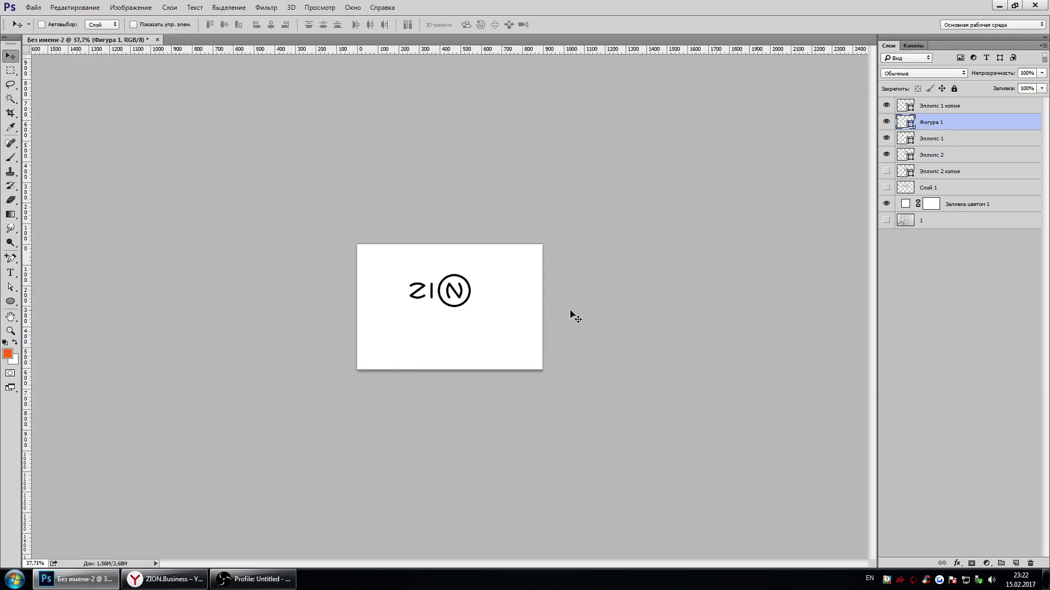
scroll(552, 316, "down", 2)
scroll(549, 319, "up", 3)
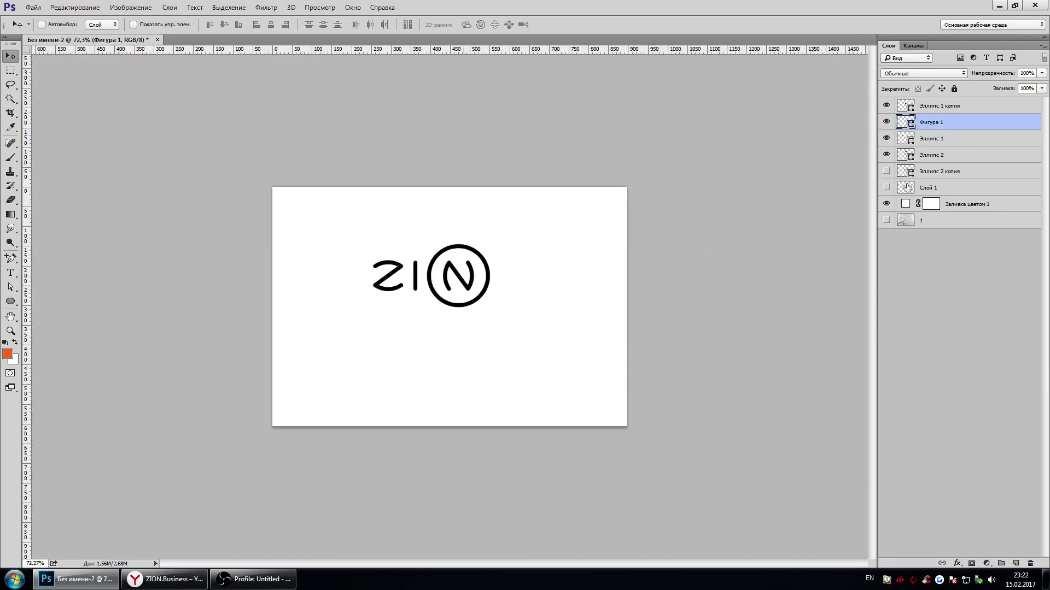
key("ctrl+plus")
left_click(931, 157)
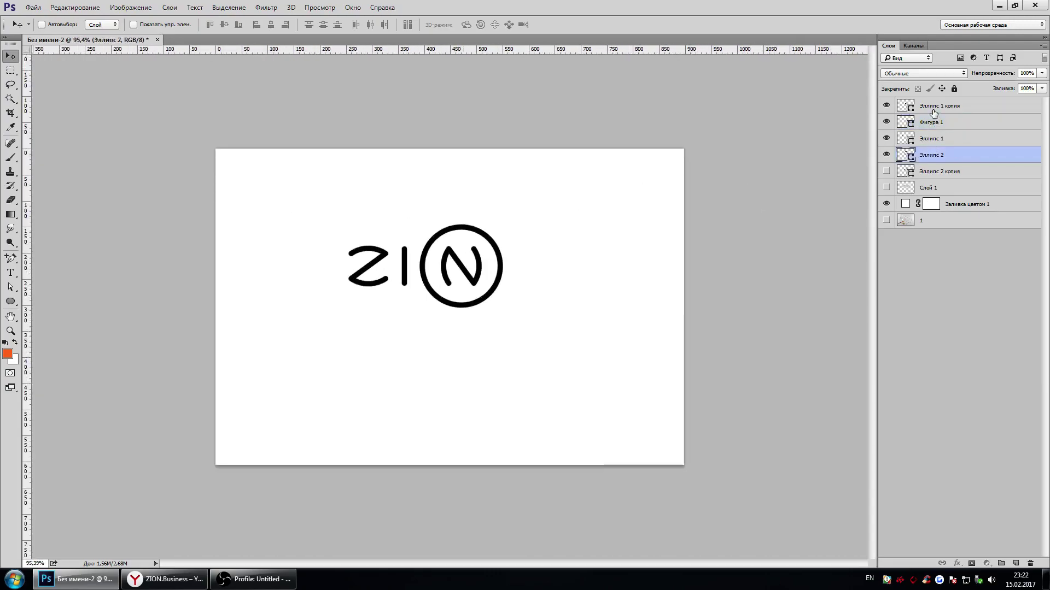
left_click(934, 107, "shift")
left_click(11, 257)
Group the four logo layers into a group named 1
left_click(44, 260)
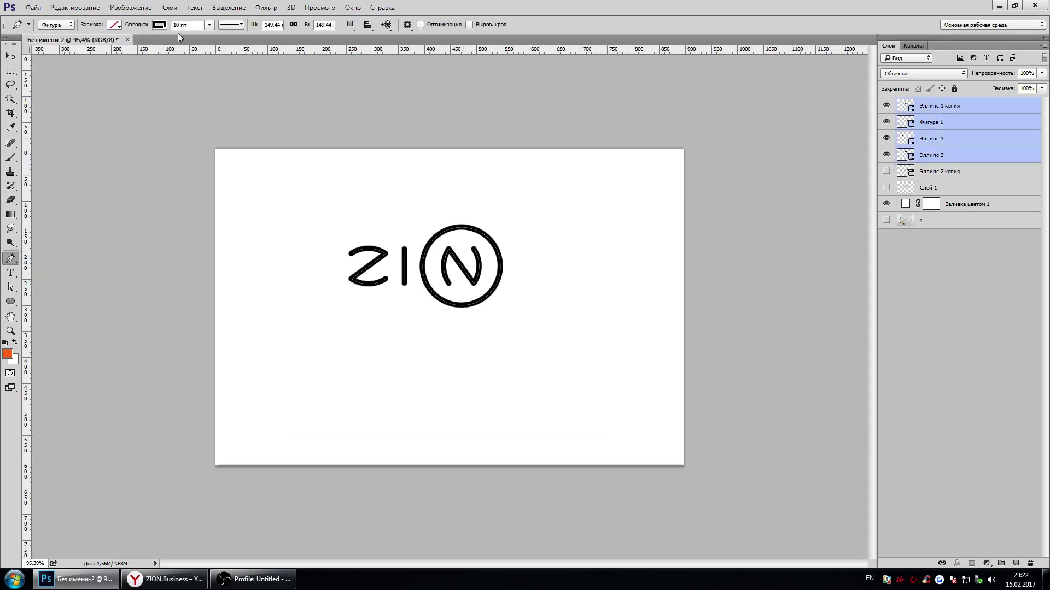
key("v")
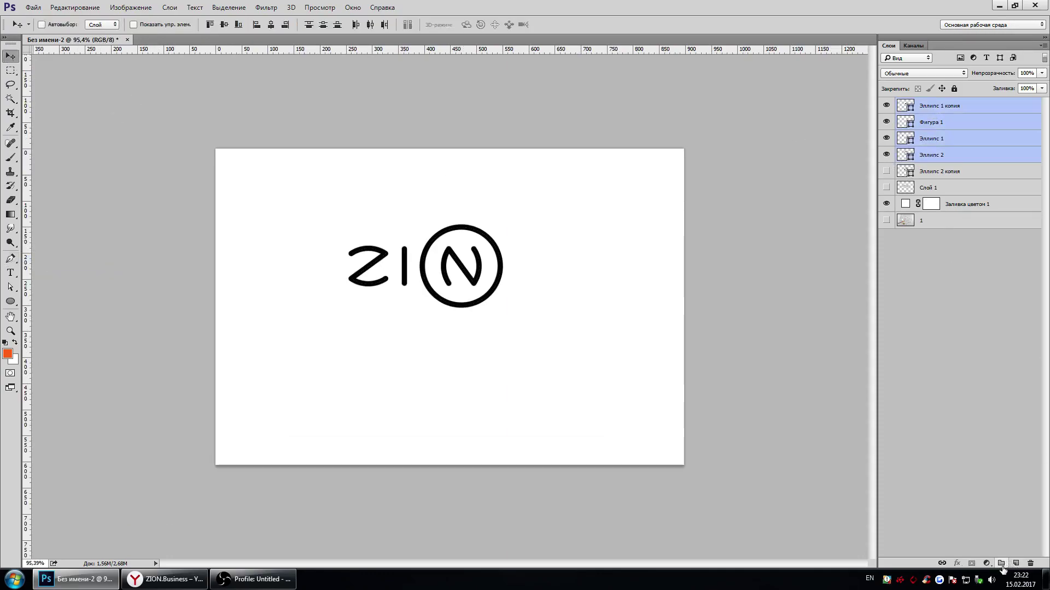
left_click(1002, 564)
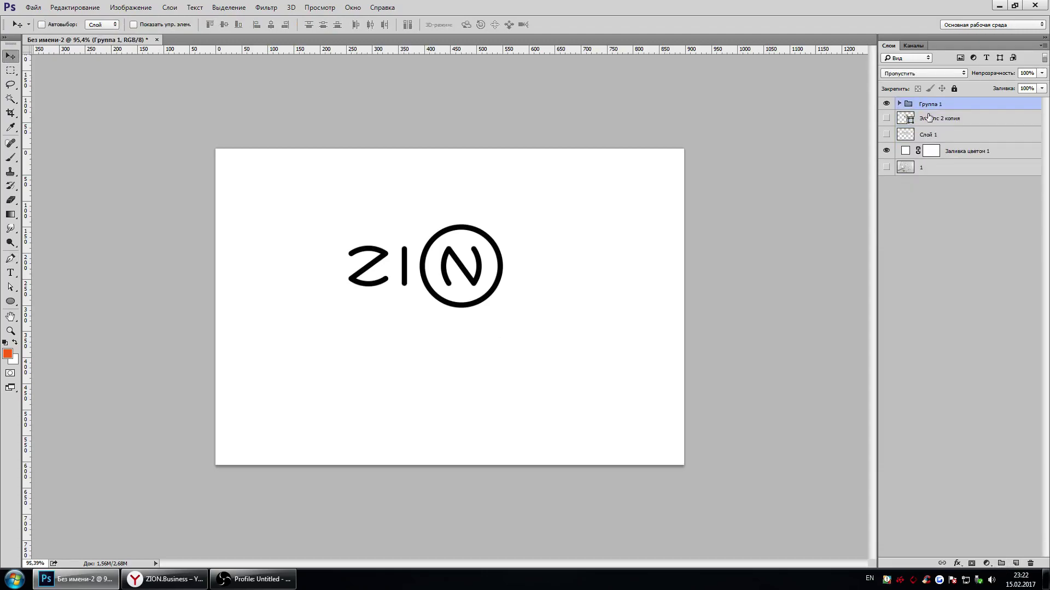
double_click(930, 104)
type("1")
key("Return")
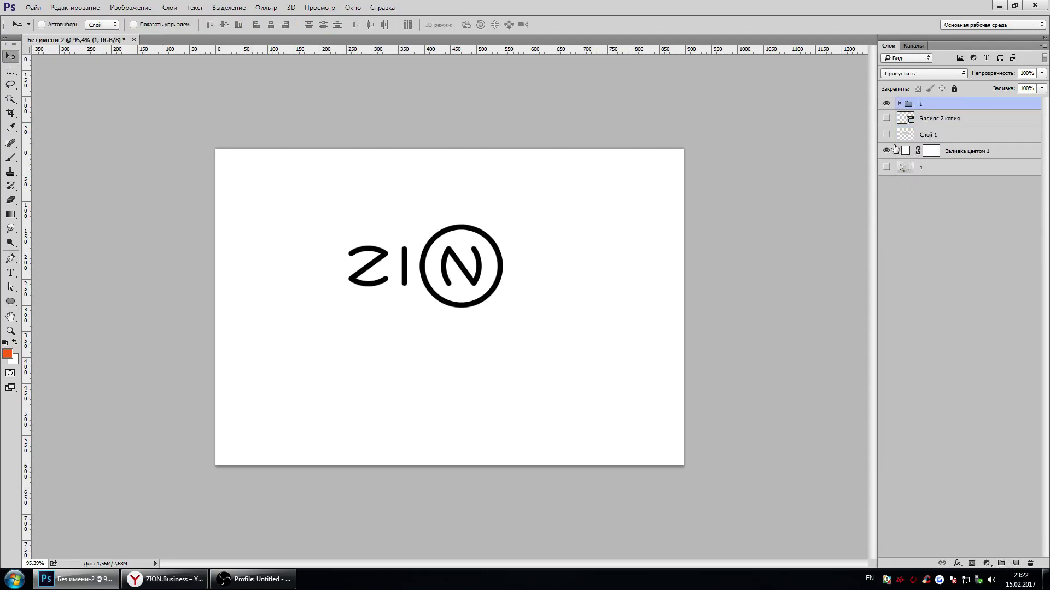
left_click(886, 151)
Set the background fill layer to a near-black colour
double_click(906, 151)
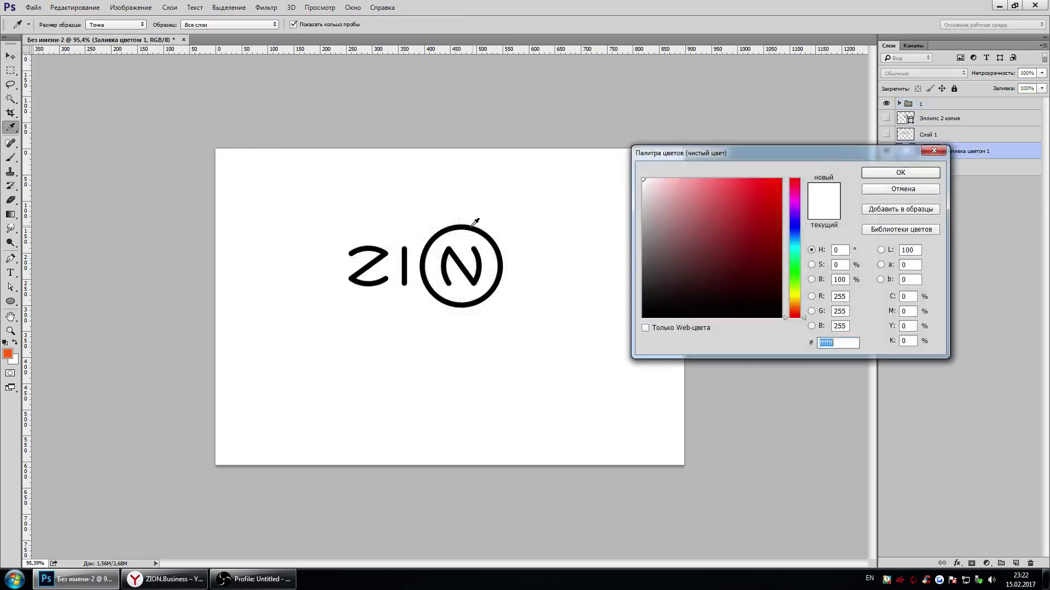
left_click(475, 229)
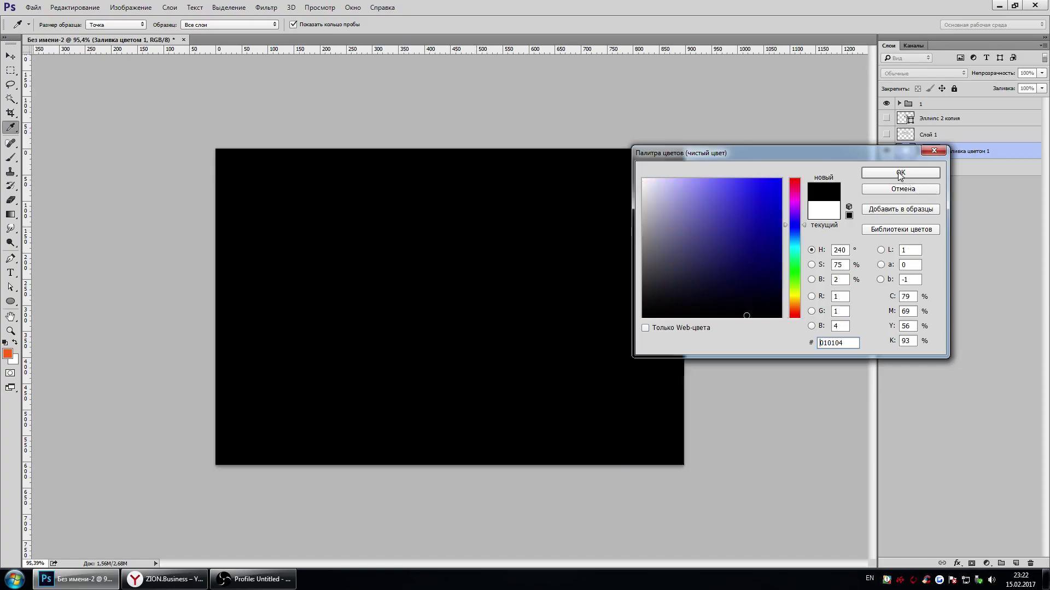
left_click_drag(747, 303, 662, 298)
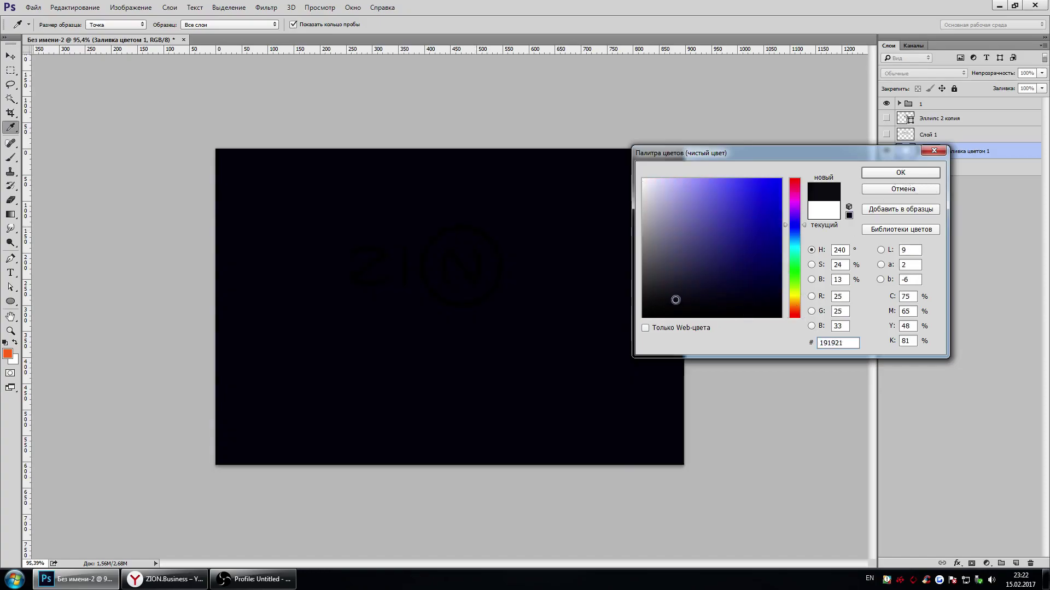
left_click(880, 174)
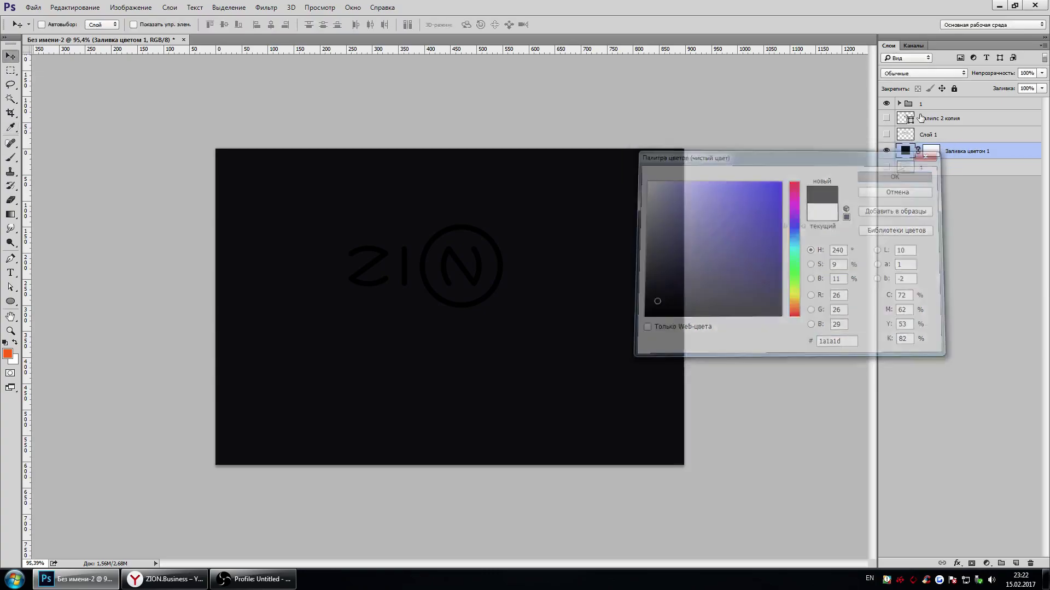
Add a light grey #cccccc Color Overlay to logo group 1
double_click(953, 104)
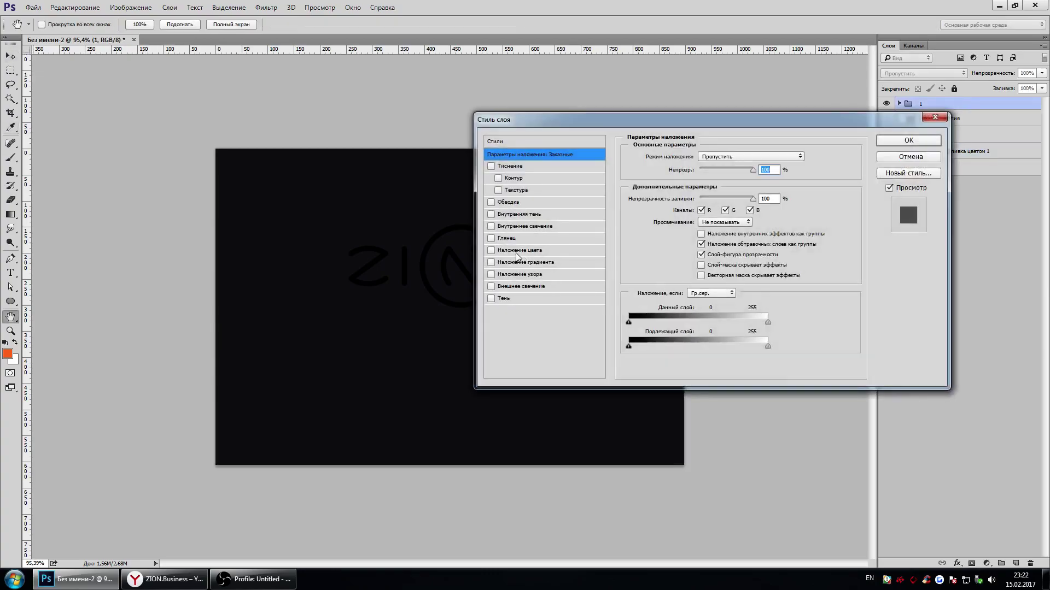
left_click(519, 250)
left_click_drag(690, 114, 761, 123)
left_click(873, 166)
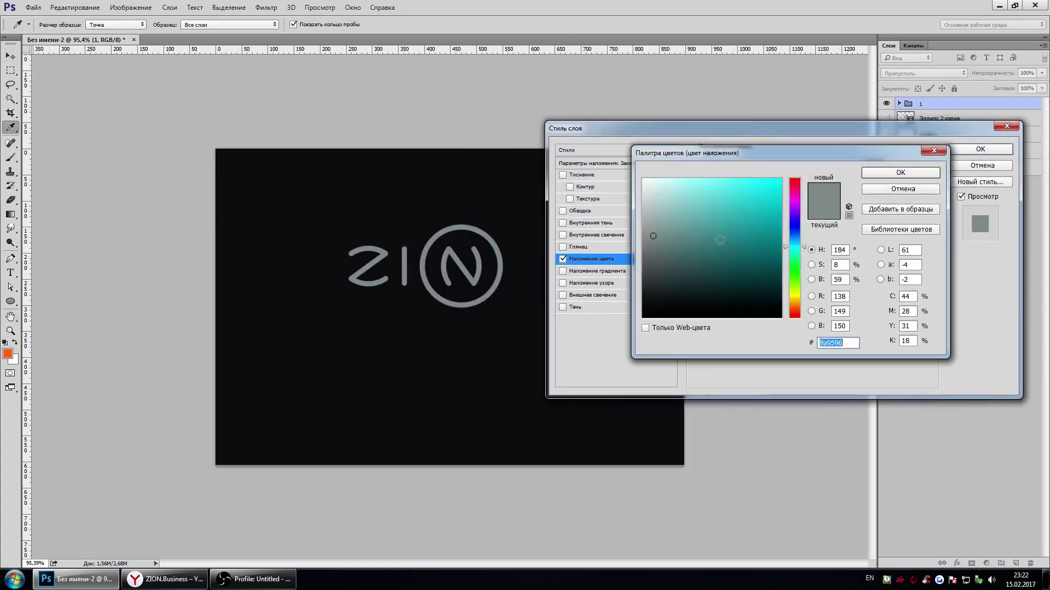
type("cccccc")
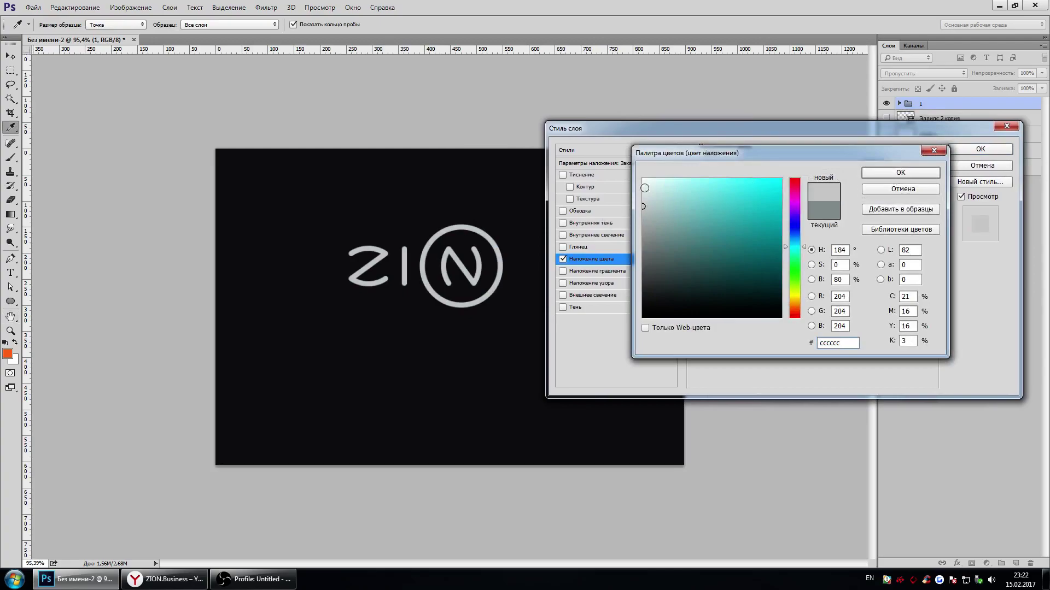
left_click(901, 172)
left_click(980, 149)
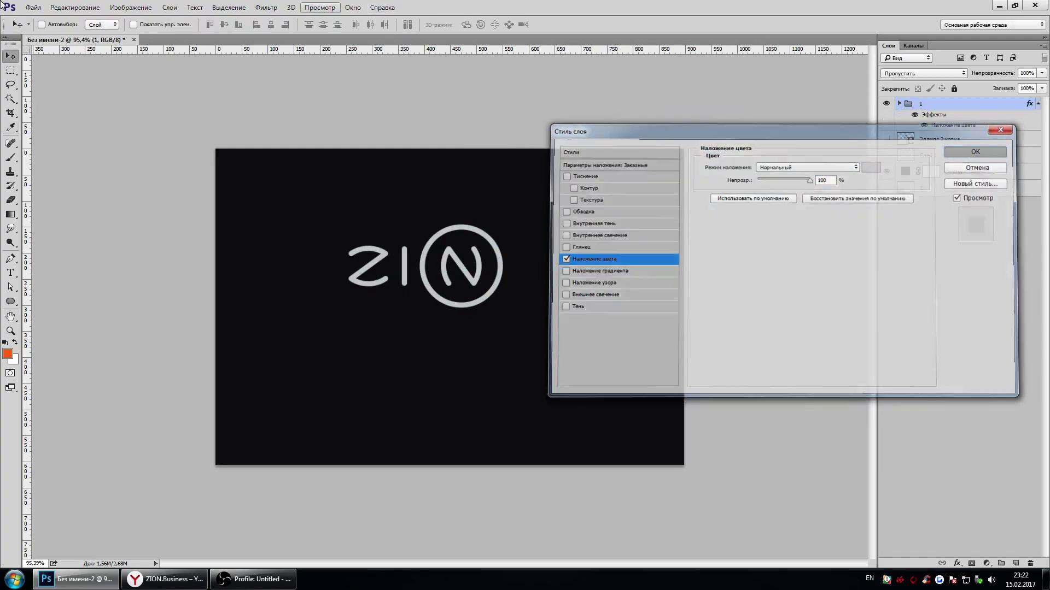
Move the logo up and left, and place a duplicate directly below it
left_click(11, 57)
scroll(430, 274, "down", 2)
left_click_drag(452, 219, 394, 198)
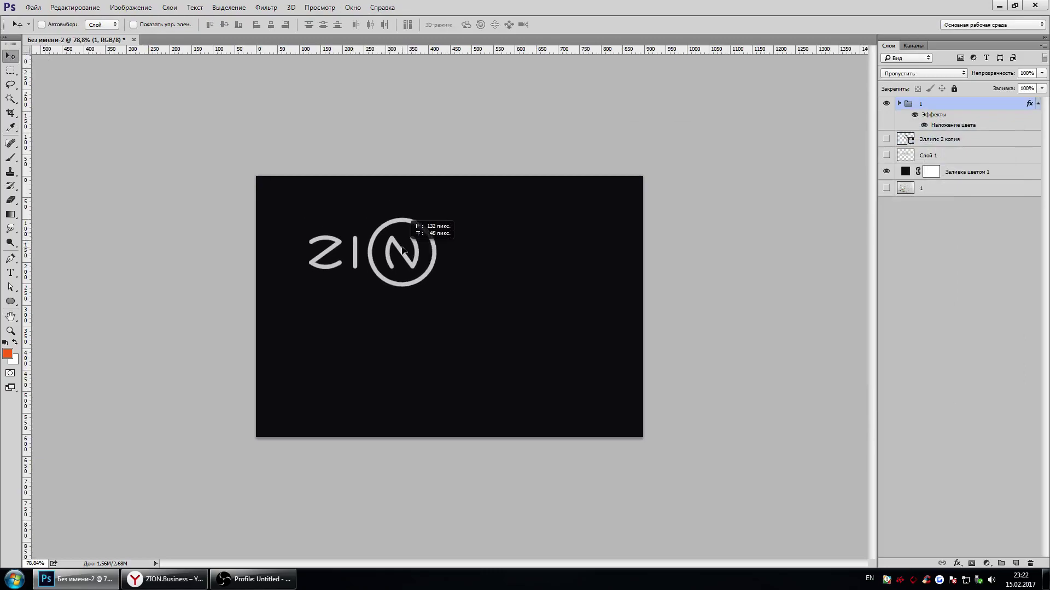
key("ctrl+j")
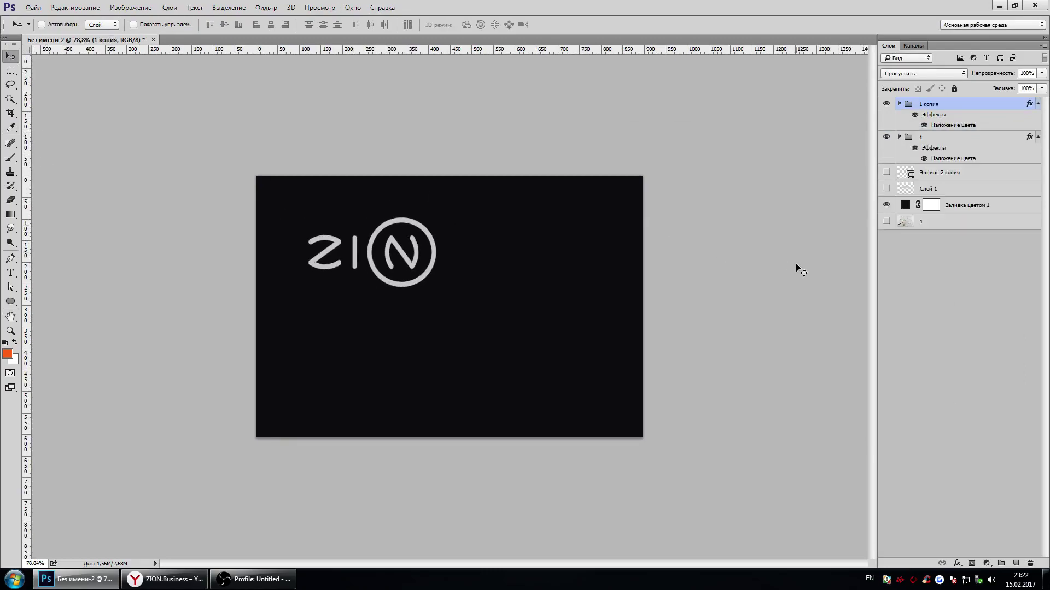
mouse_move(409, 249)
left_mouse_down()
mouse_move(398, 359)
mouse_move(408, 378)
mouse_move(409, 365)
left_mouse_up()
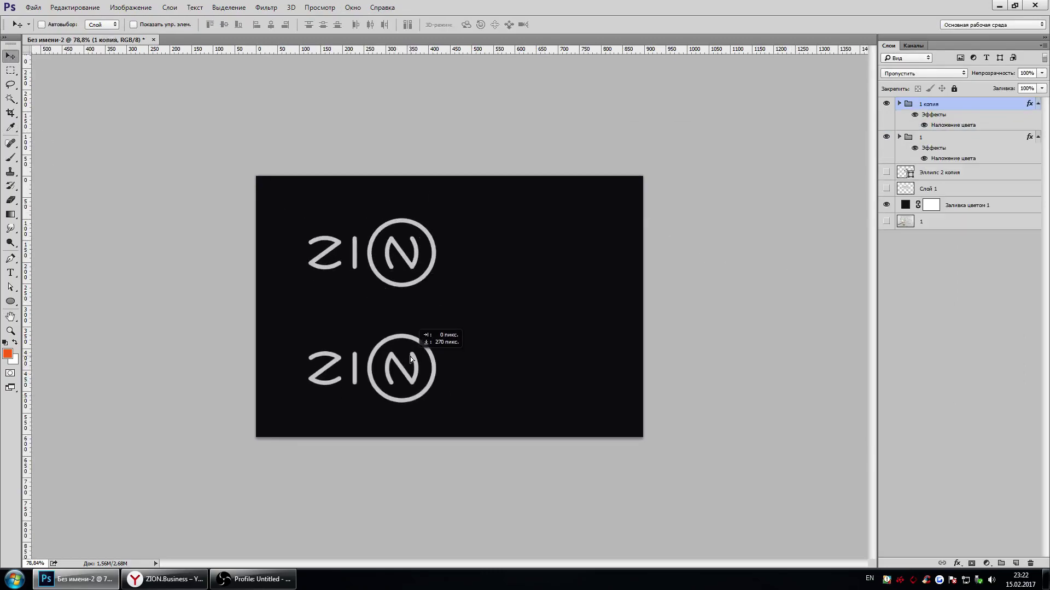
Select the four shape layers inside the copied logo group and thicken their stroke
left_click(899, 104)
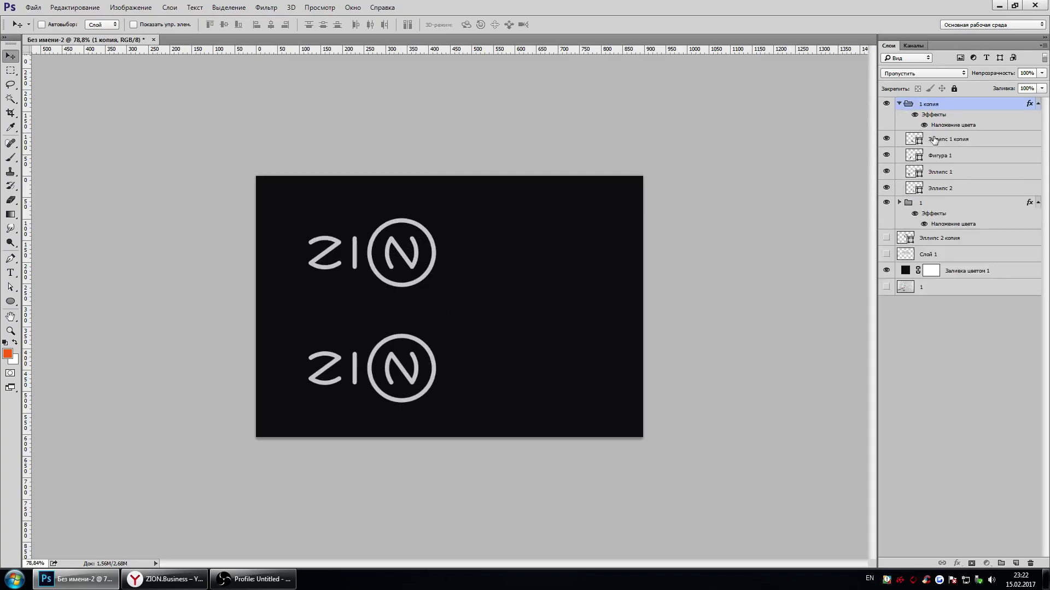
left_click(947, 139)
left_click(941, 188, "shift")
left_click(11, 259)
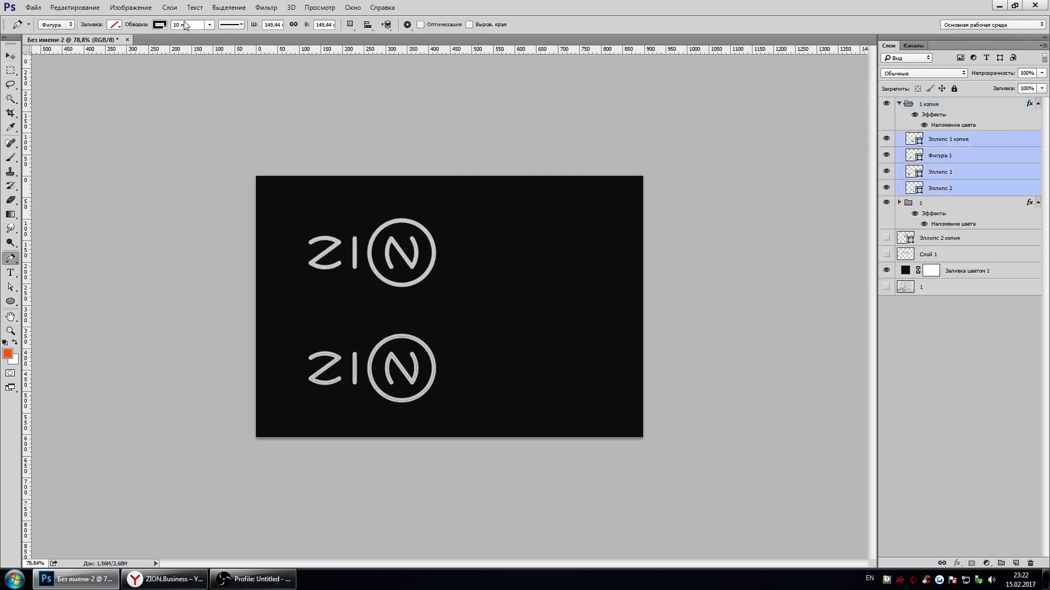
key("Return")
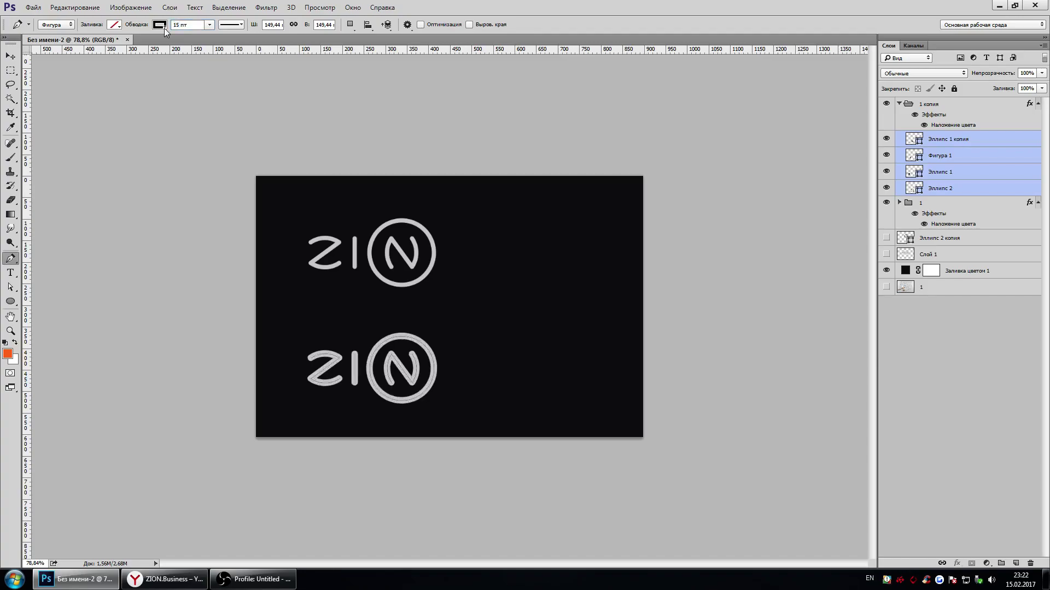
left_click(10, 56)
Enter a new stroke width for the lower logo's shapes
scroll(518, 343, "down", 3)
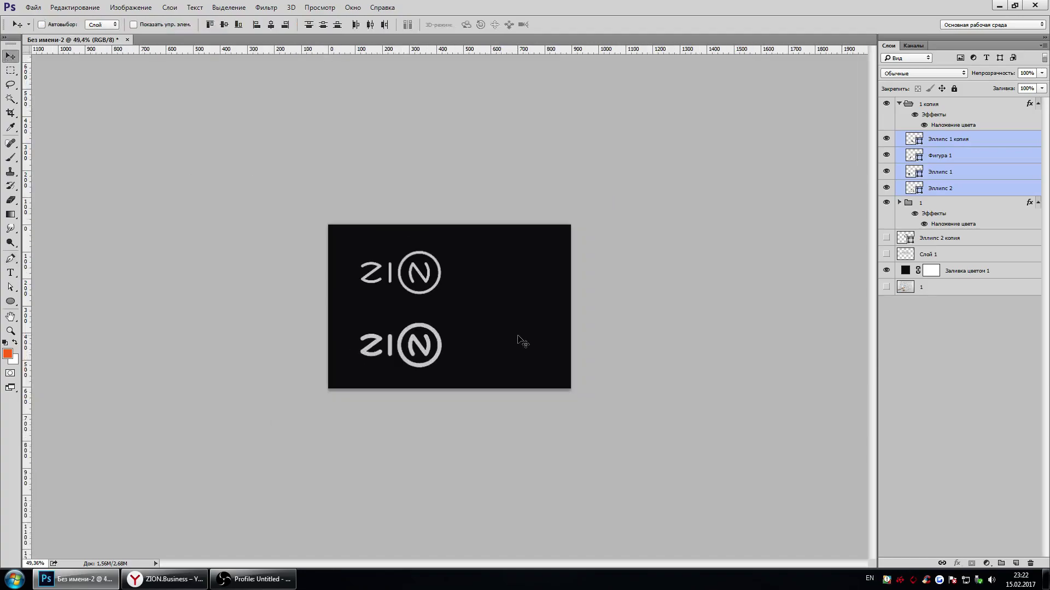
scroll(492, 352, "up", 2)
scroll(464, 365, "down", 1)
scroll(459, 359, "up", 1)
scroll(456, 355, "up", 2)
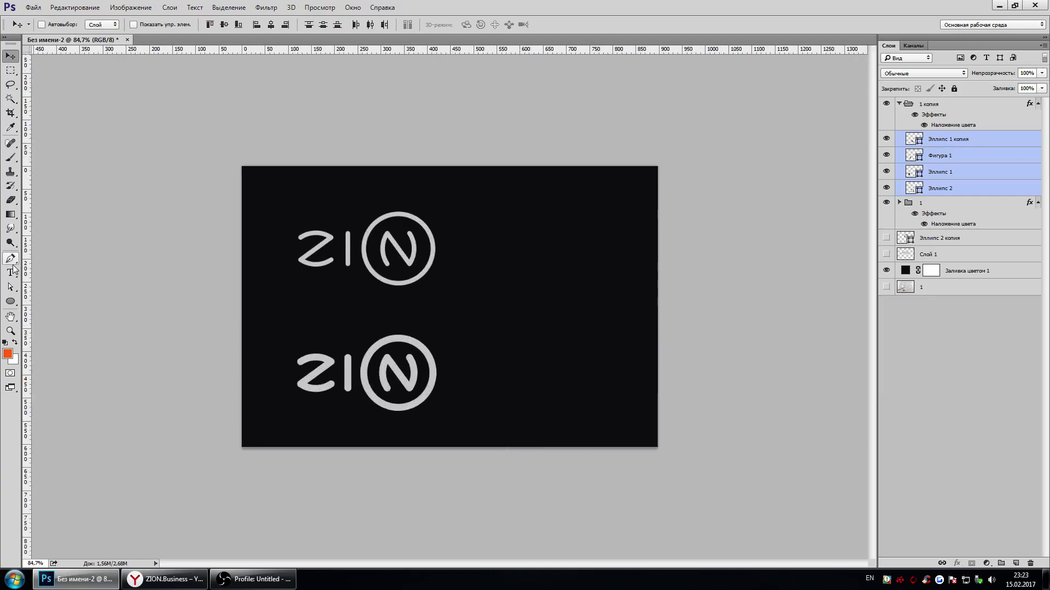
left_click(10, 258)
double_click(181, 24)
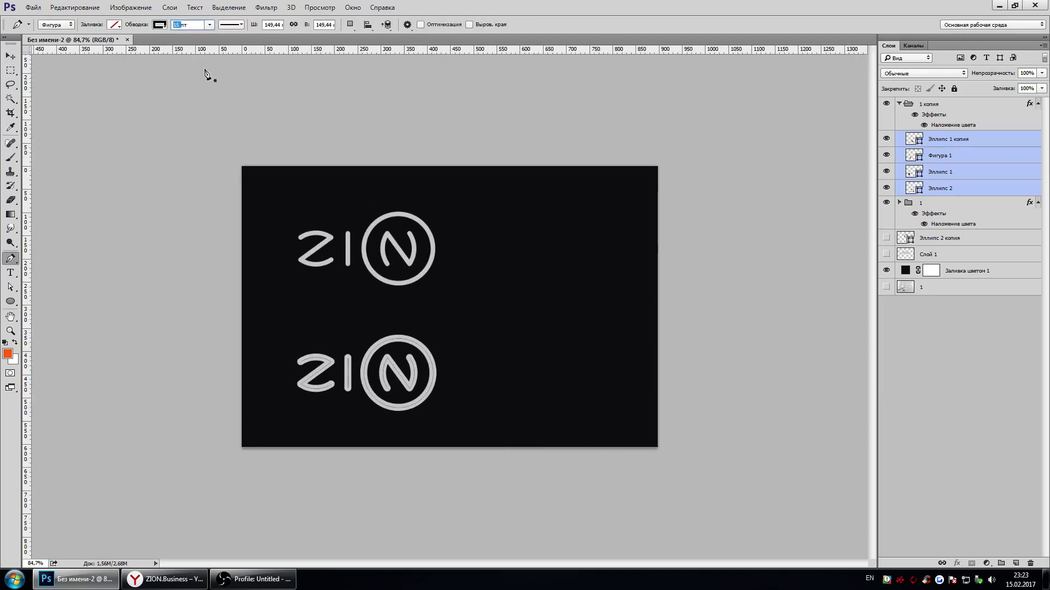
type("0")
key("Return")
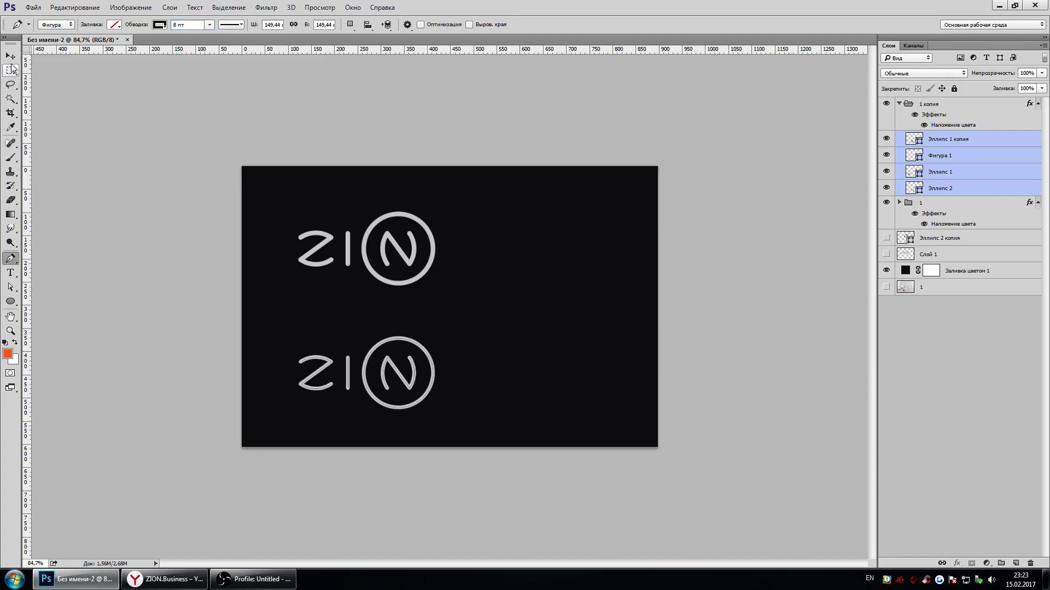
left_click(10, 56)
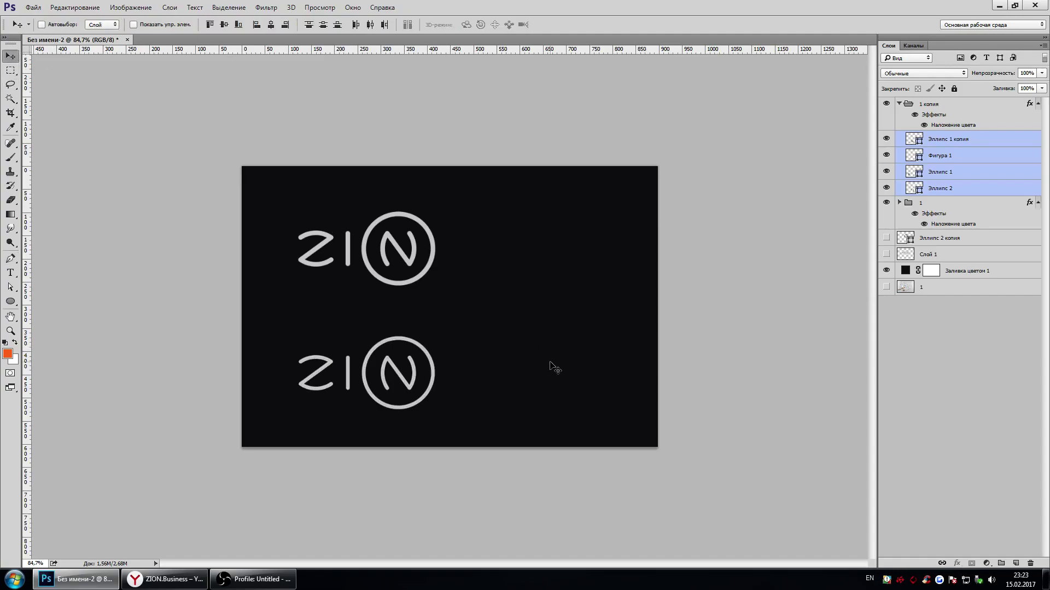
Adjust the stroke width again and view the document at 100%
left_click(10, 259)
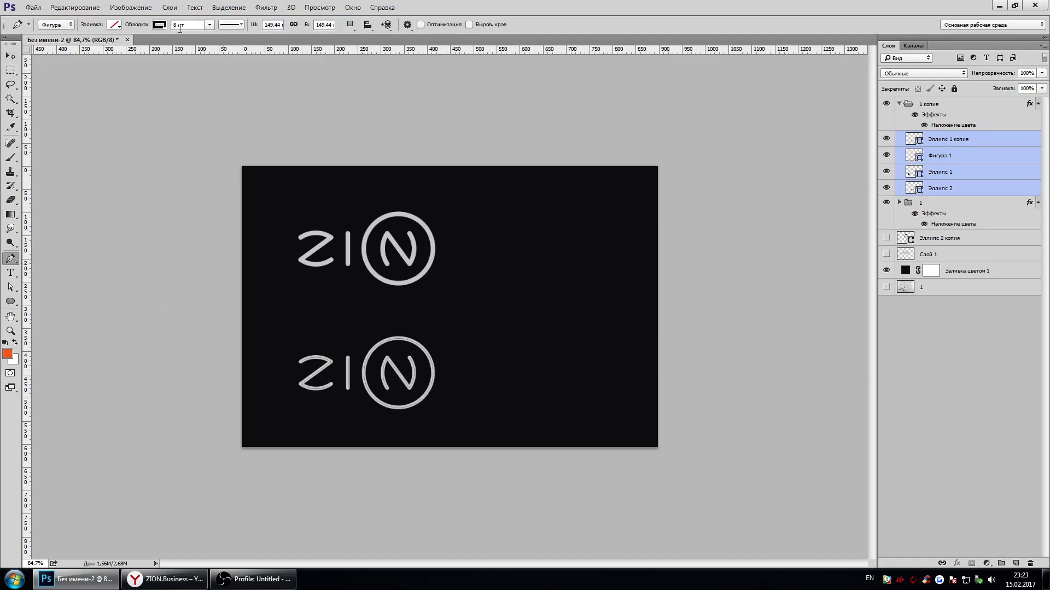
type("6")
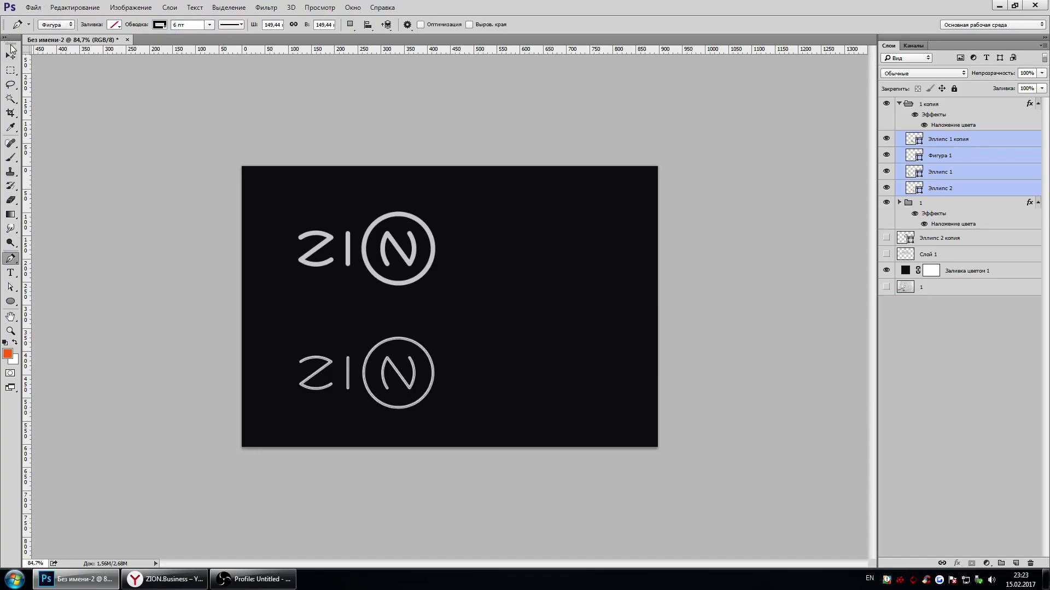
left_click(11, 55)
scroll(528, 368, "down", 3)
scroll(506, 382, "down", 2)
scroll(472, 377, "up", 3)
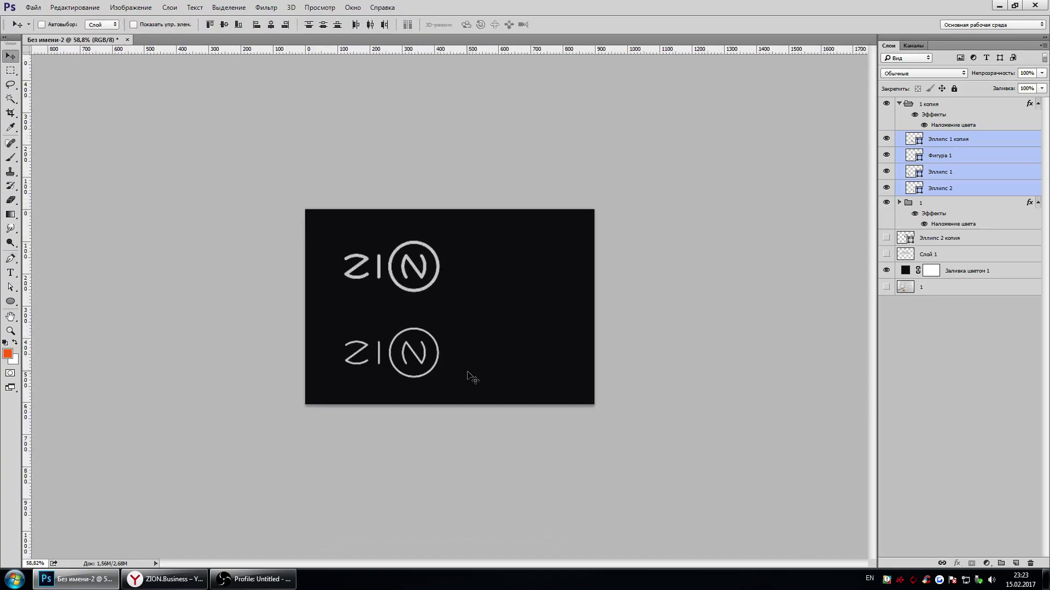
scroll(467, 372, "down", 3)
scroll(465, 371, "down", 2)
scroll(466, 373, "up", 2)
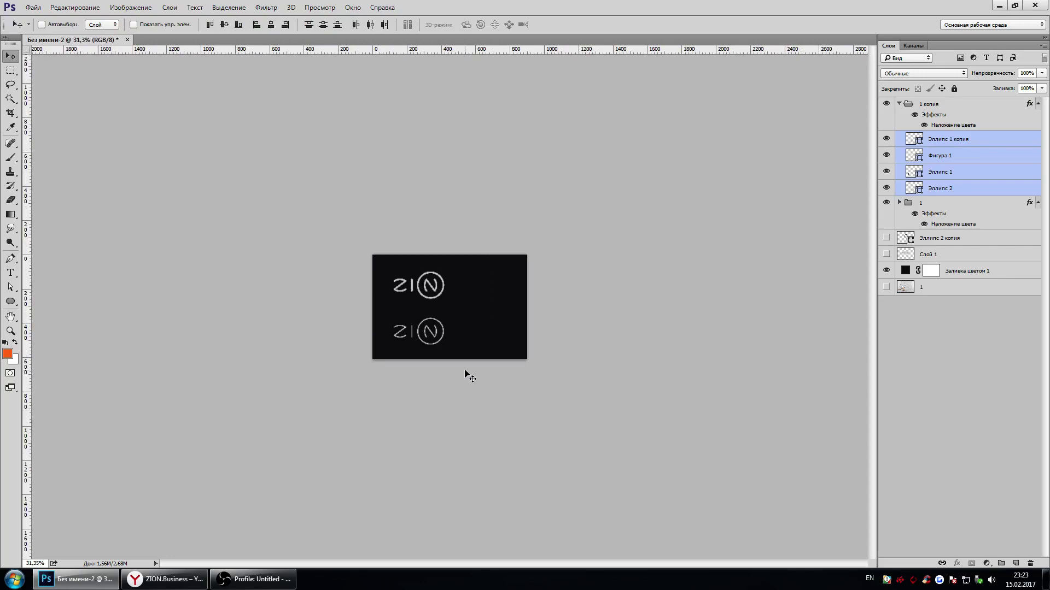
left_click(10, 331)
right_click(481, 329)
left_click(495, 346)
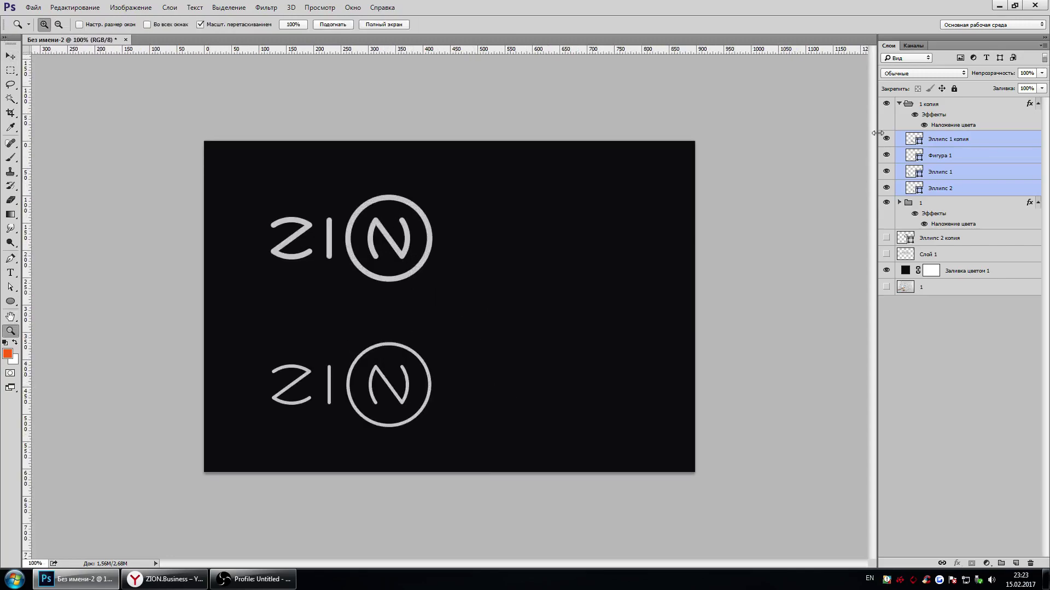
Apply a 20 pt stroke to the lower logo, then undo it
left_click(10, 258)
left_click(176, 27)
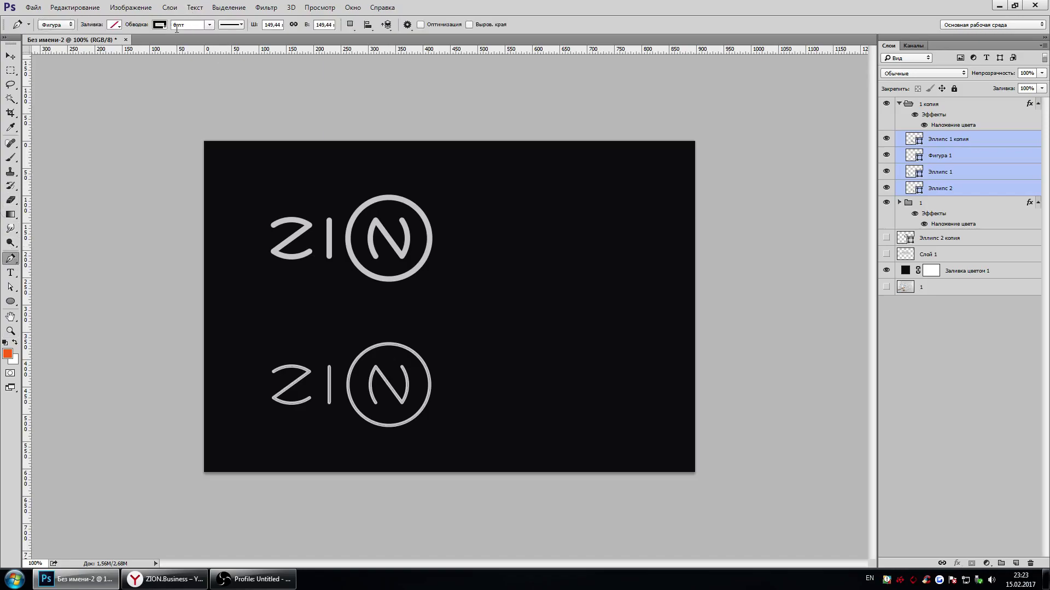
type("20")
key("Return")
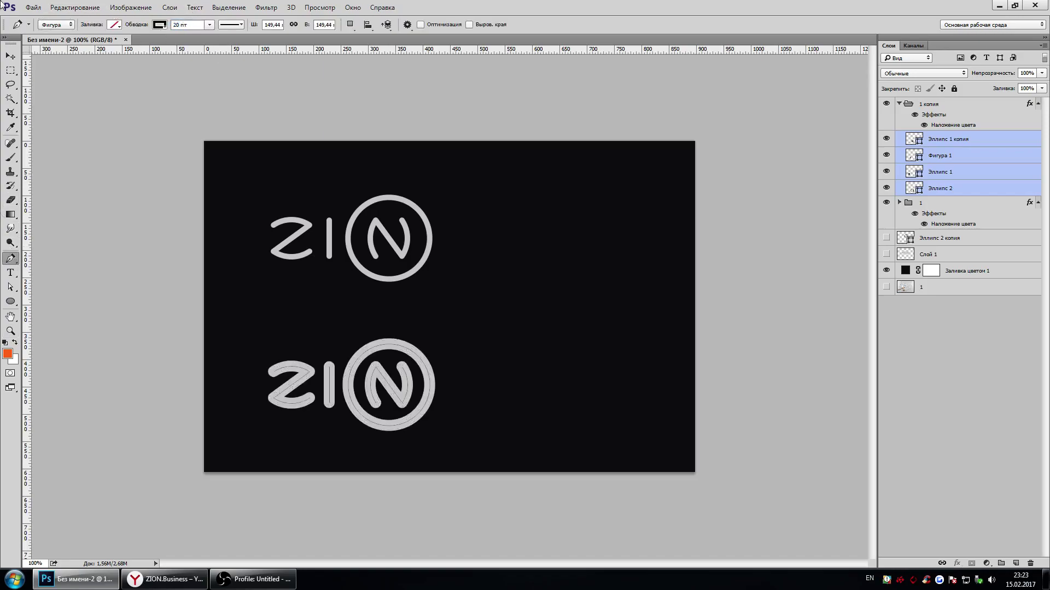
left_click(10, 55)
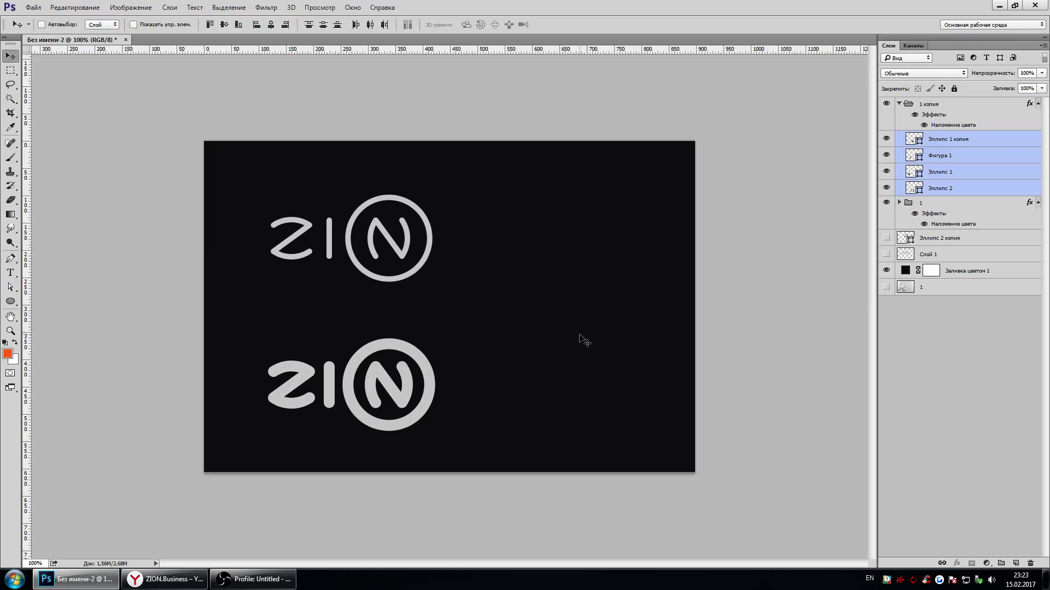
key("ctrl+z")
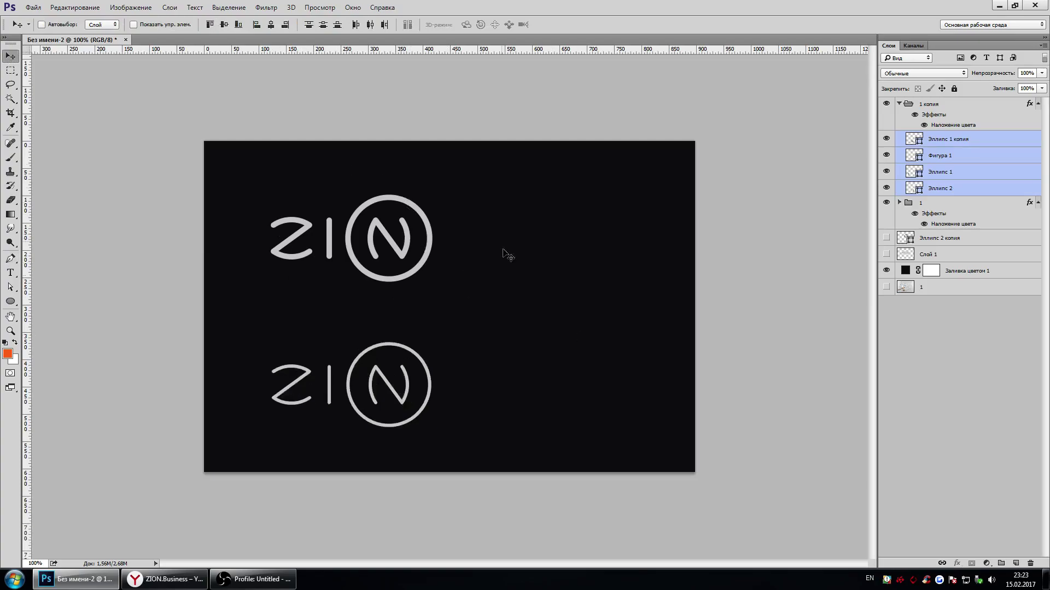
Set the lower logo's stroke width to 12 pt
left_click(10, 259)
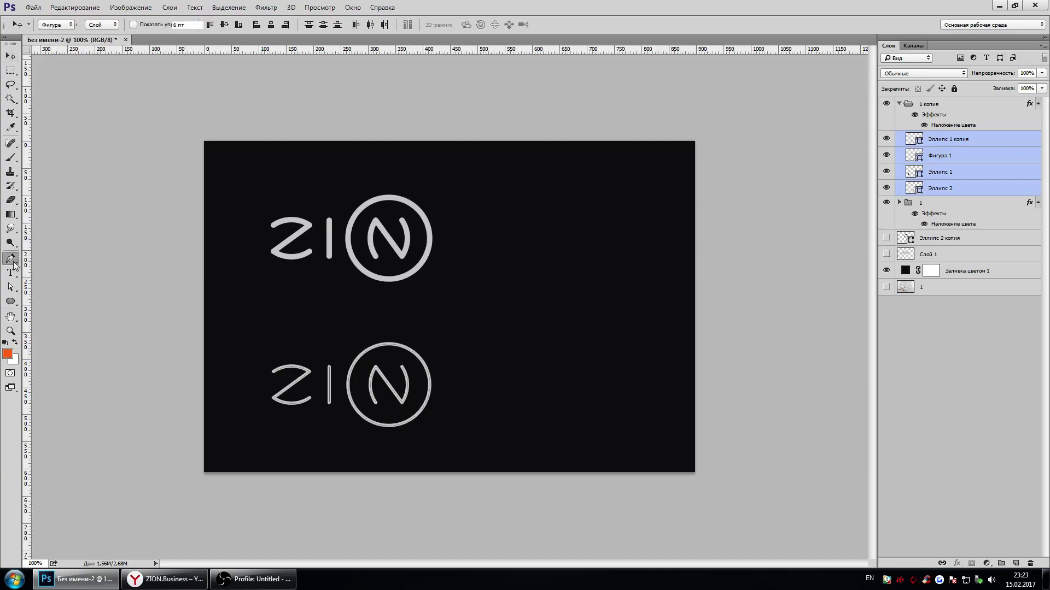
double_click(177, 25)
type("12")
key("Return")
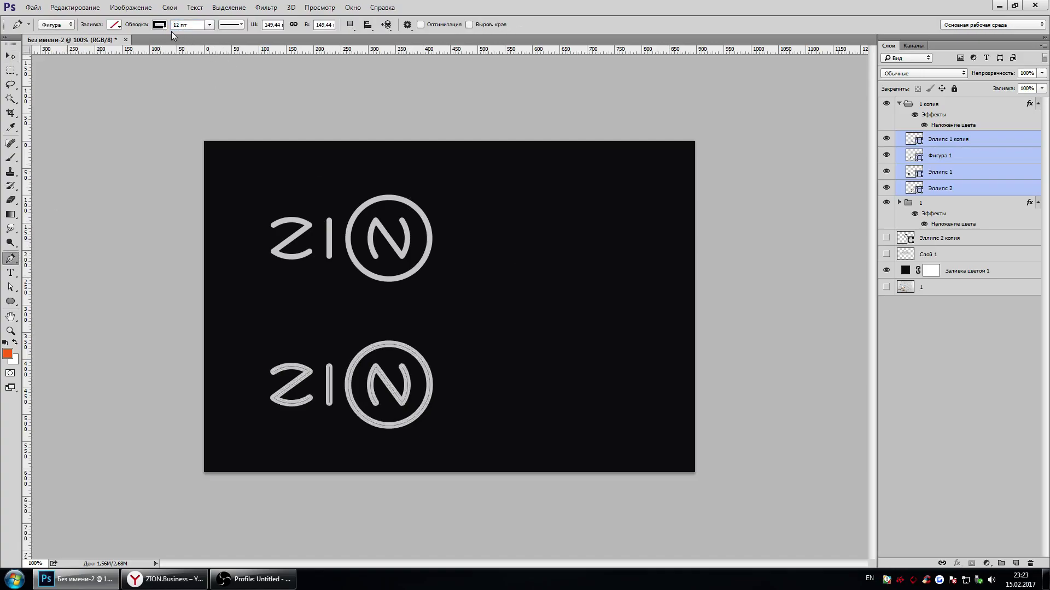
key("v")
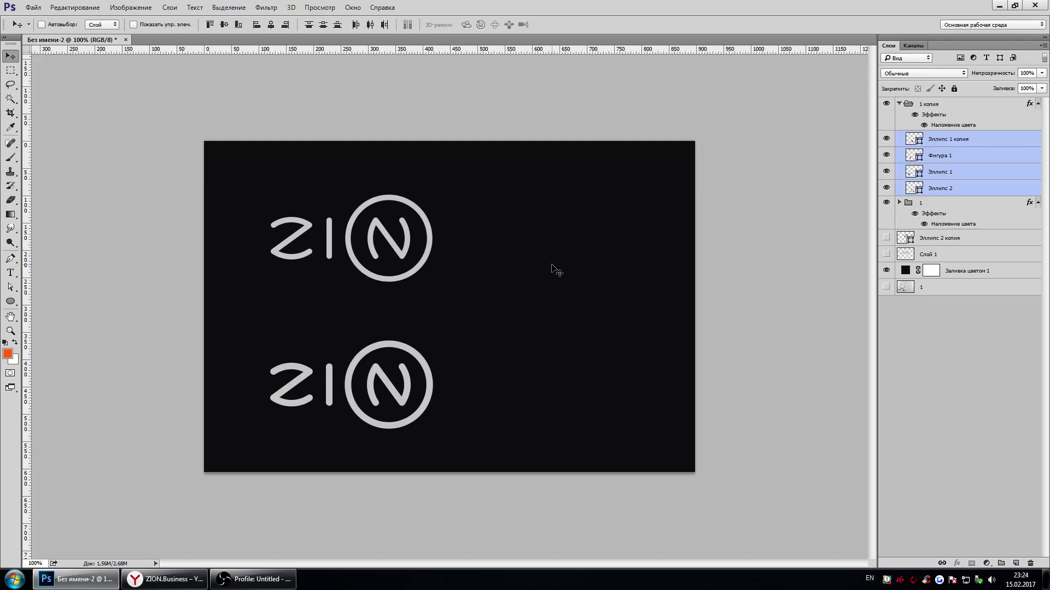
Open the gold mockup's logo smart object, then select ZION group 1 in the logo document
left_click(999, 6)
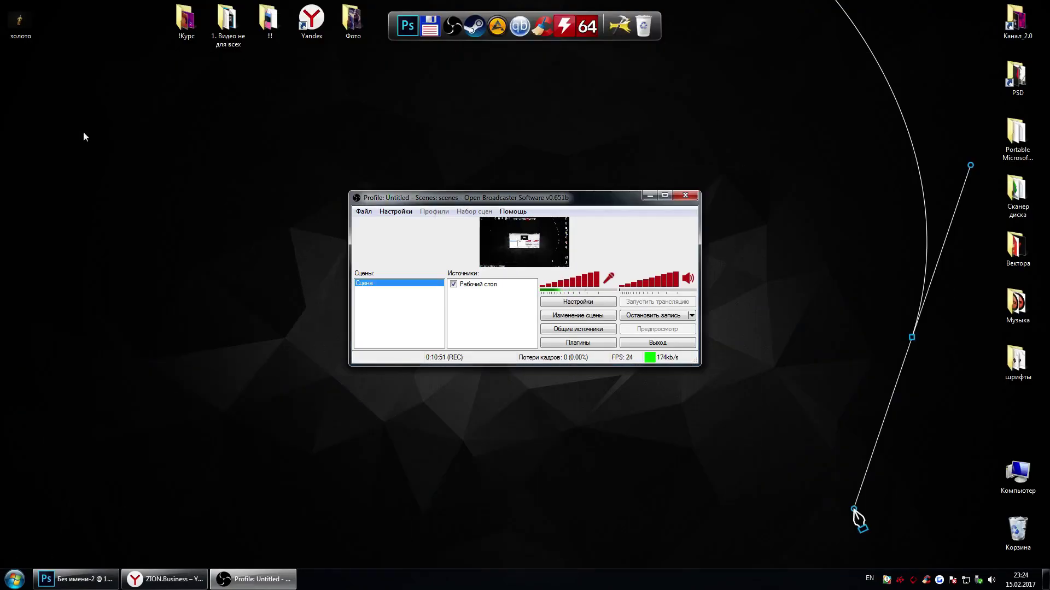
left_click(76, 579)
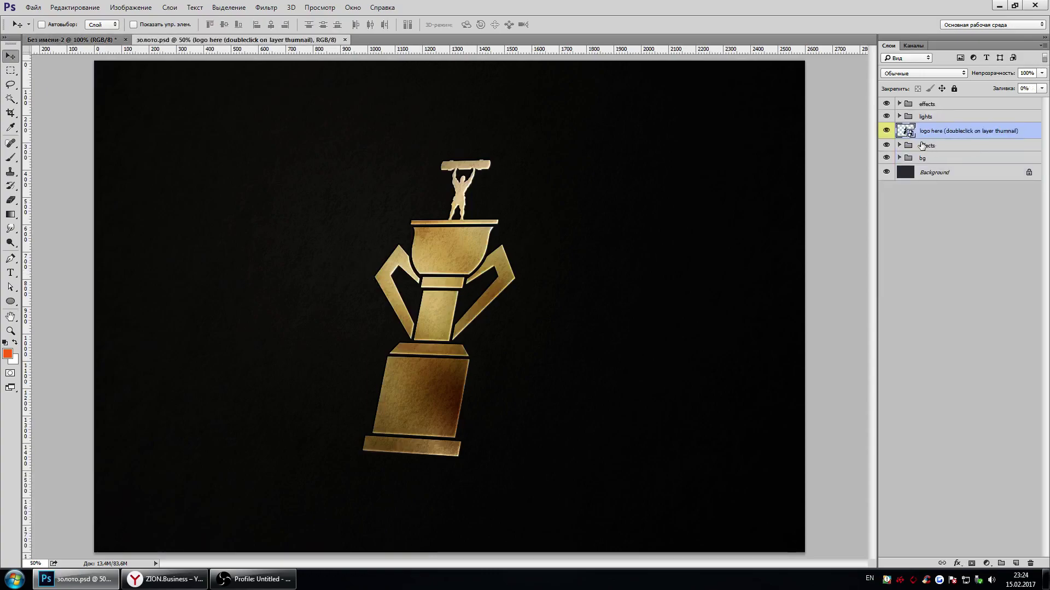
double_click(909, 132)
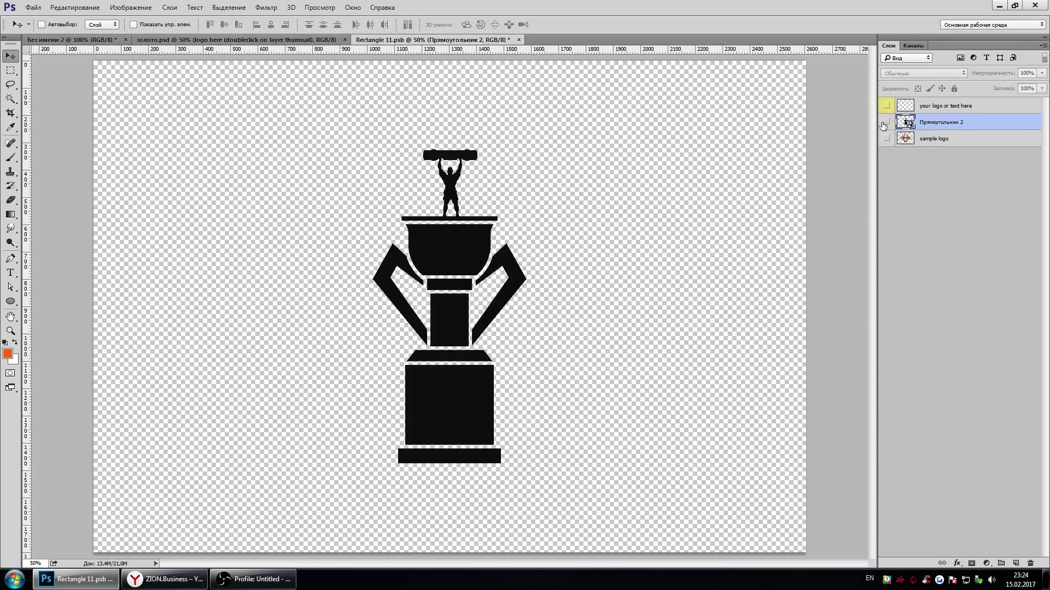
left_click(93, 41)
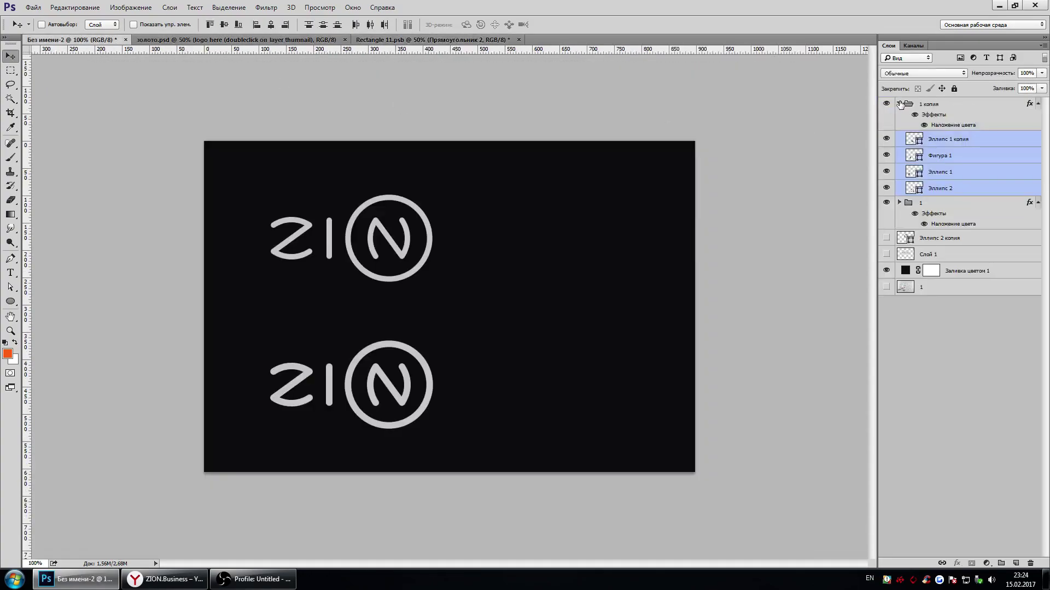
left_click(900, 103)
left_click(924, 139)
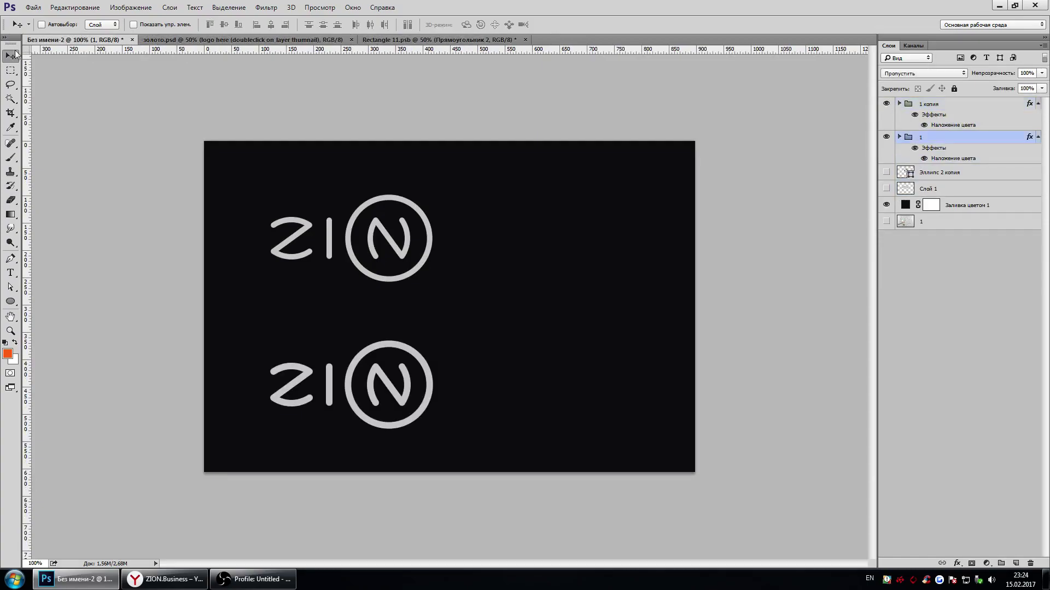
Move group 1 into Rectangle 11.psb, convert it to a smart object, and open it
mouse_move(481, 97)
left_mouse_down()
mouse_move(500, 85)
mouse_move(486, 325)
left_mouse_up()
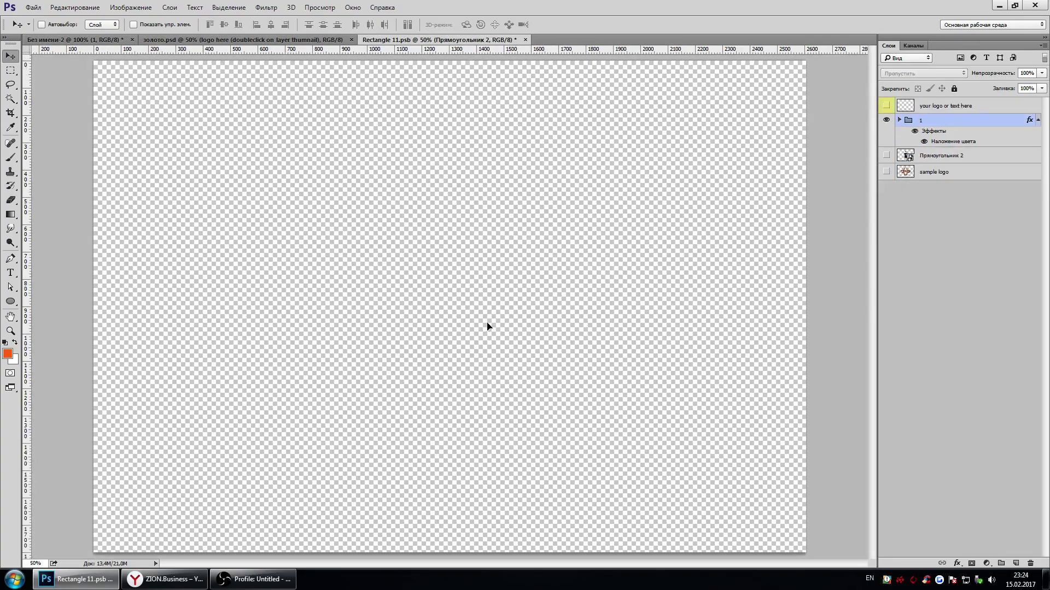
key("ctrl+0")
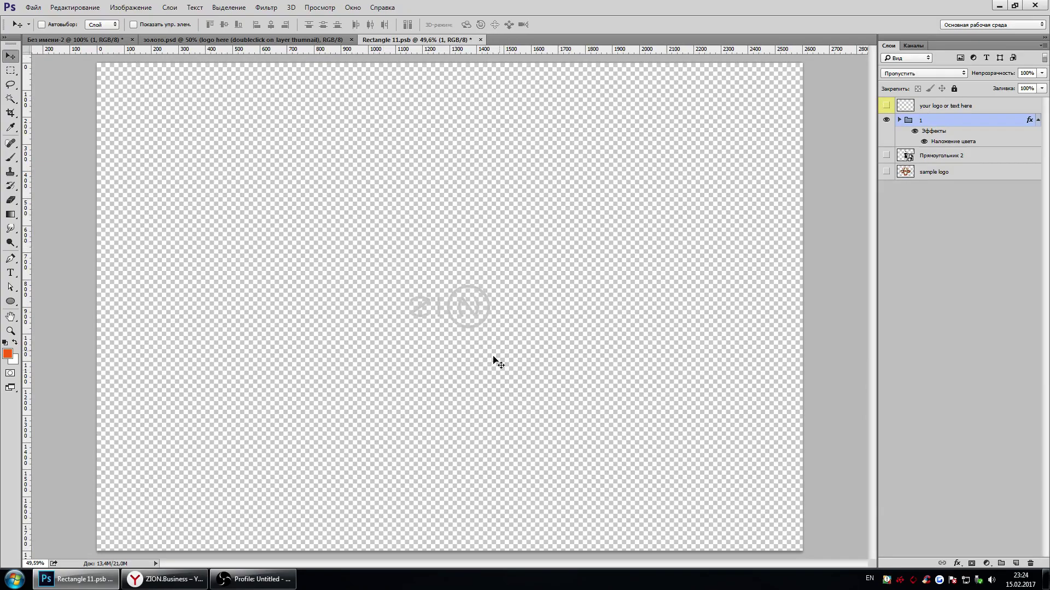
right_click(927, 123)
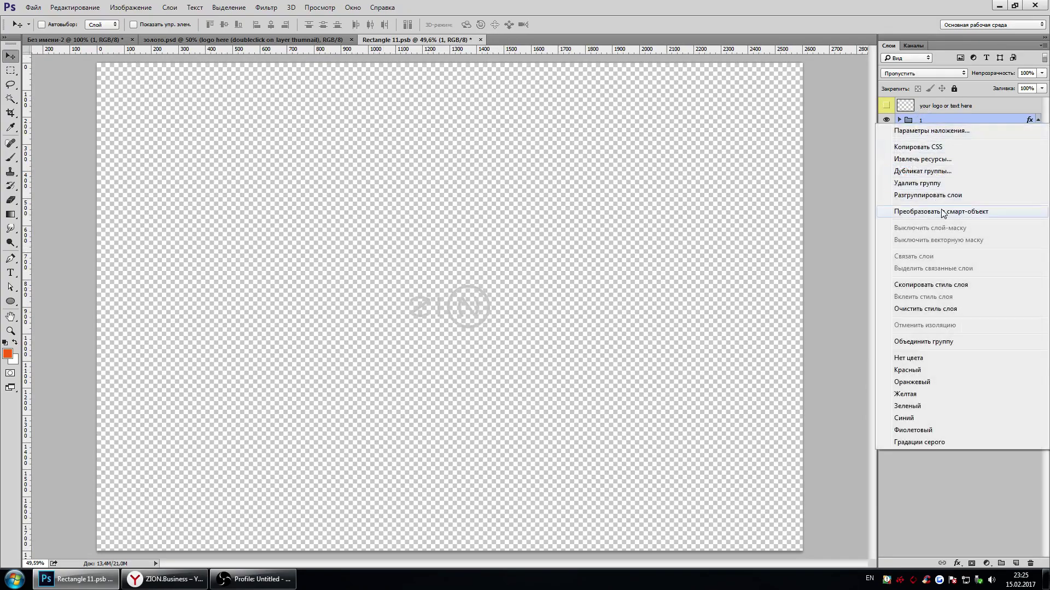
left_click(943, 212)
double_click(908, 124)
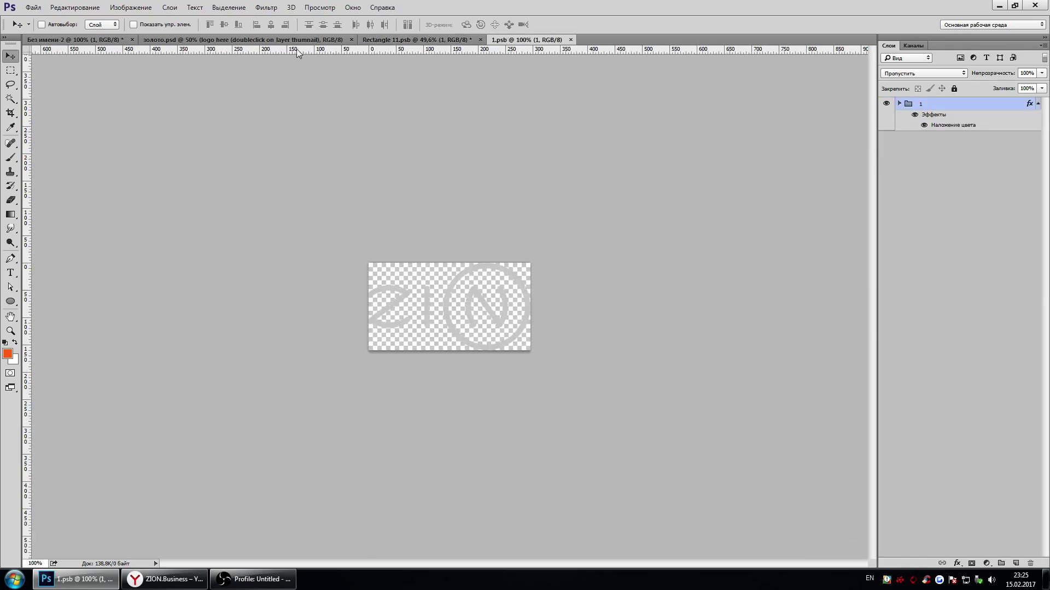
Resize the 1.psb image from 296×160 to 1500 pixels wide in Image Size
left_click(118, 11)
left_click(156, 86)
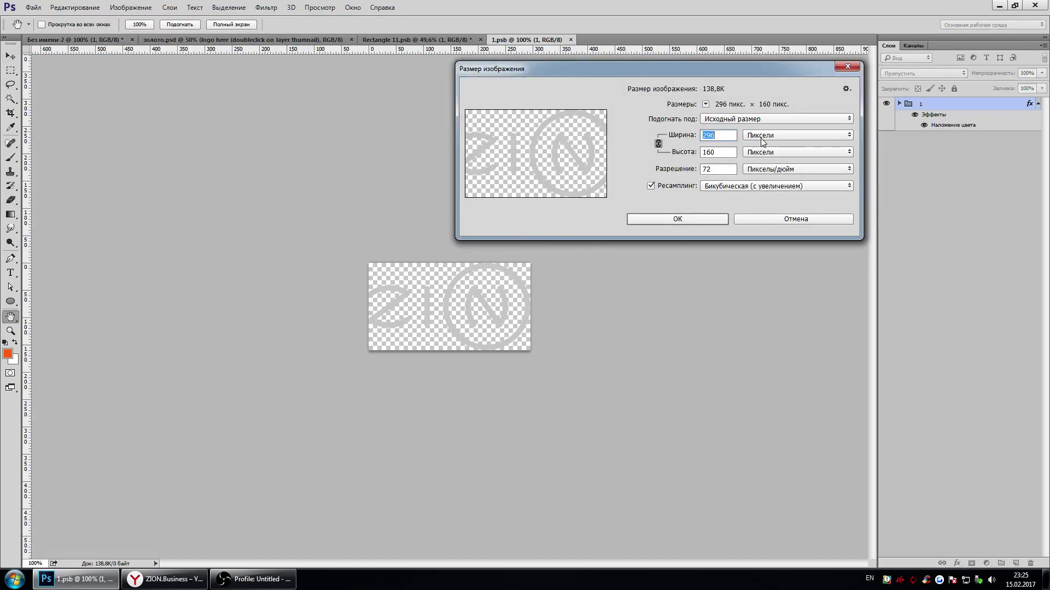
type("1500")
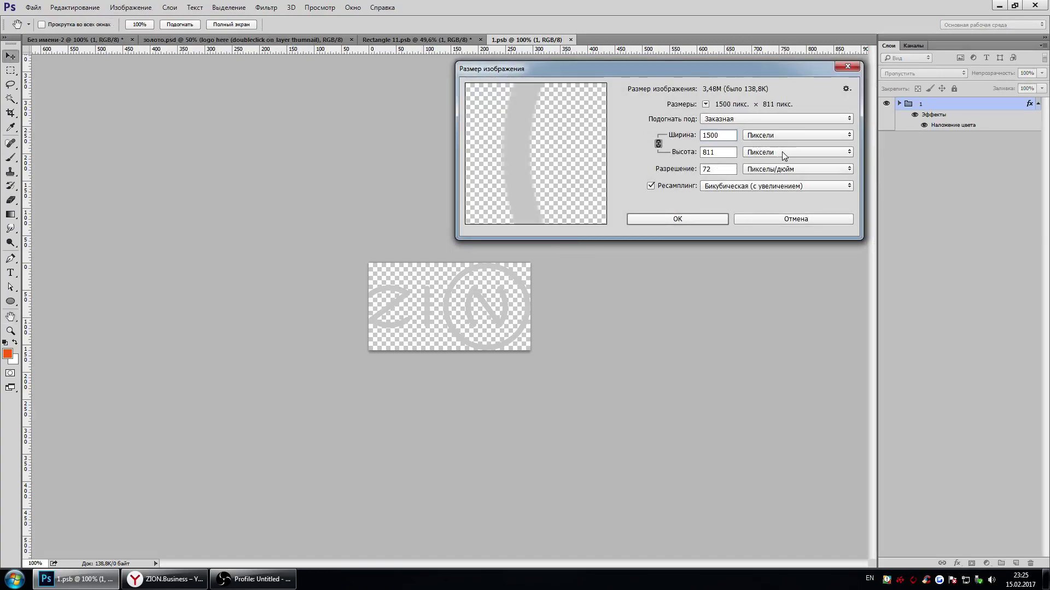
key("Return")
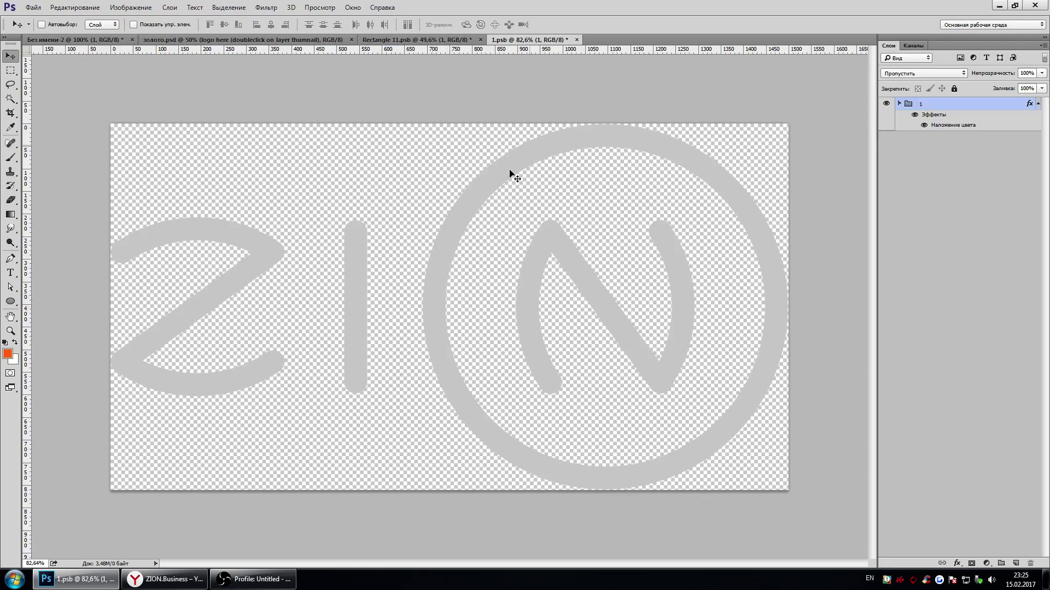
Save the edited 1.psb and Rectangle 11.psb contents so the gold mockup shows the ZION logo
left_click(576, 39)
left_click(447, 218)
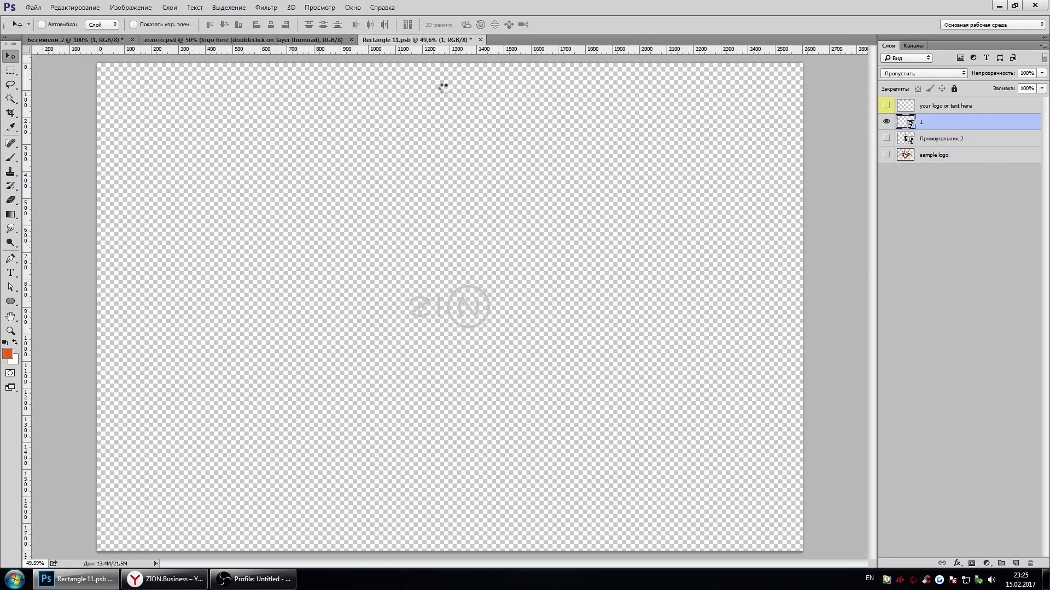
scroll(435, 279, "down", 1)
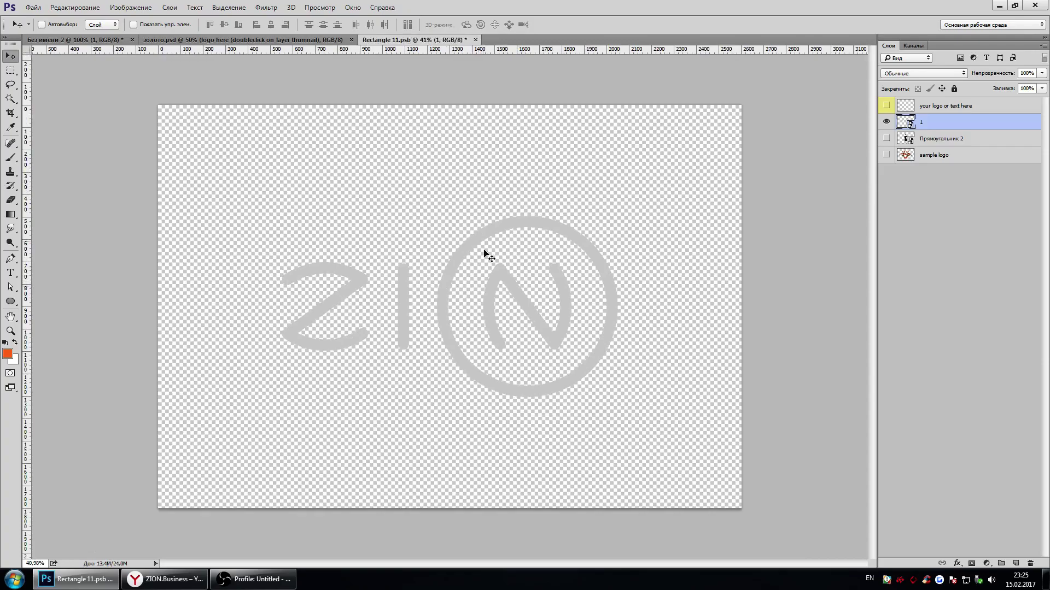
key("ctrl+s")
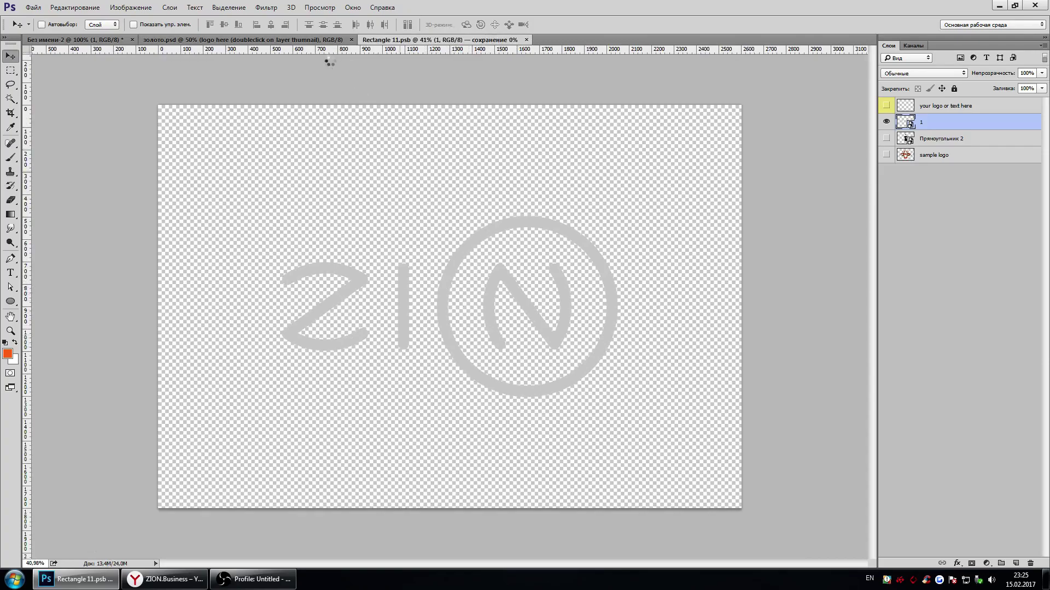
left_click(318, 40)
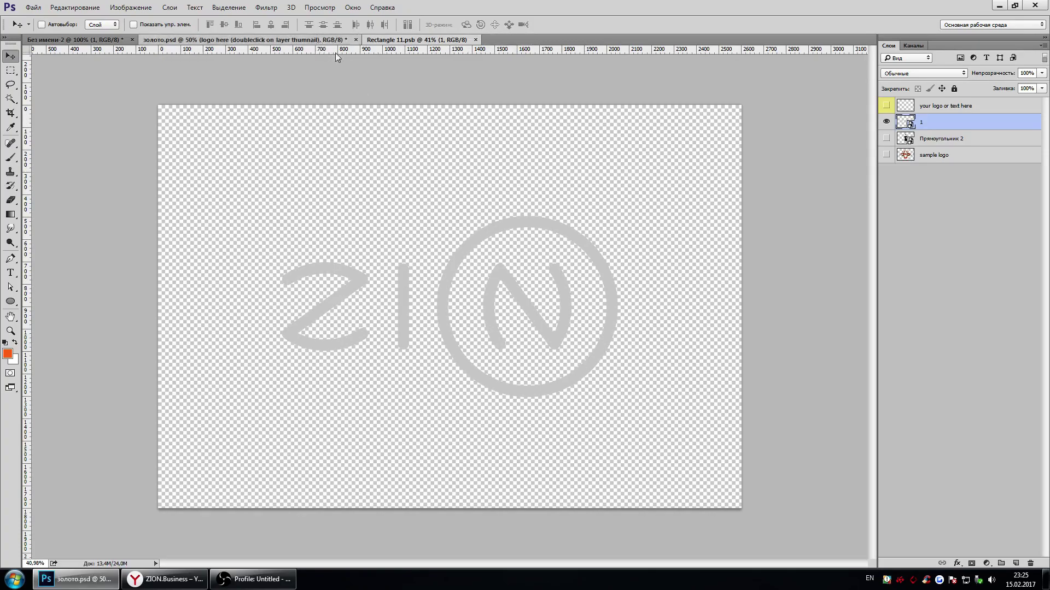
scroll(518, 288, "down", 3)
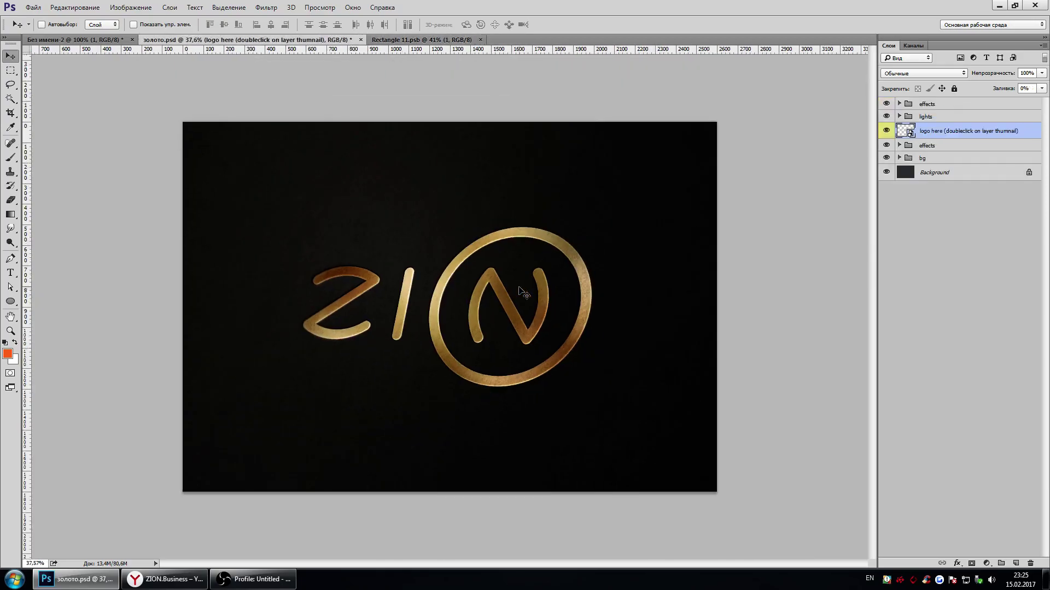
Resize the gold mockup image to 1200 pixels wide with Image Size
left_click(131, 7)
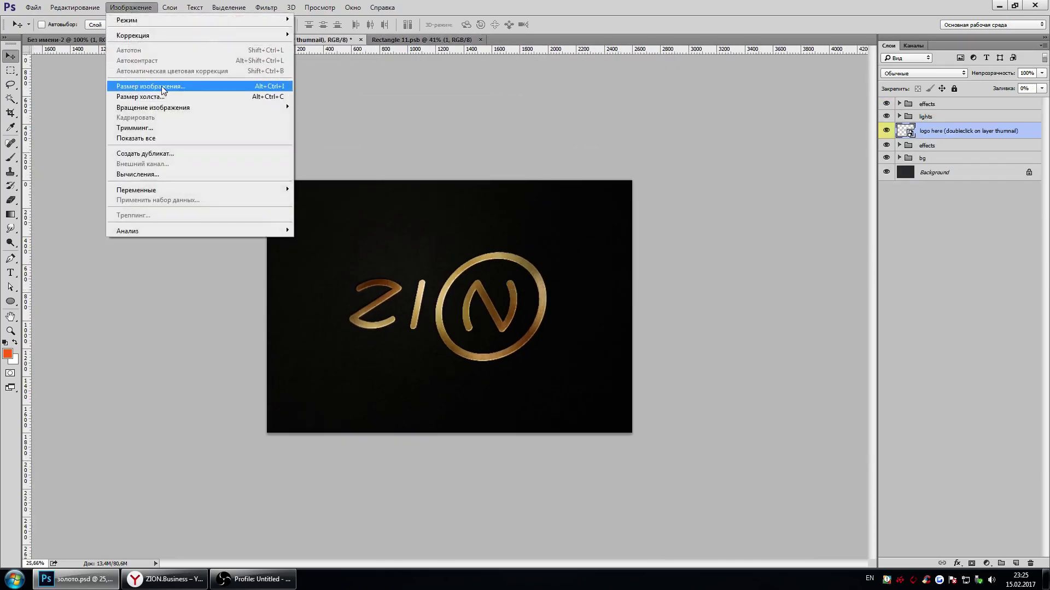
left_click(162, 86)
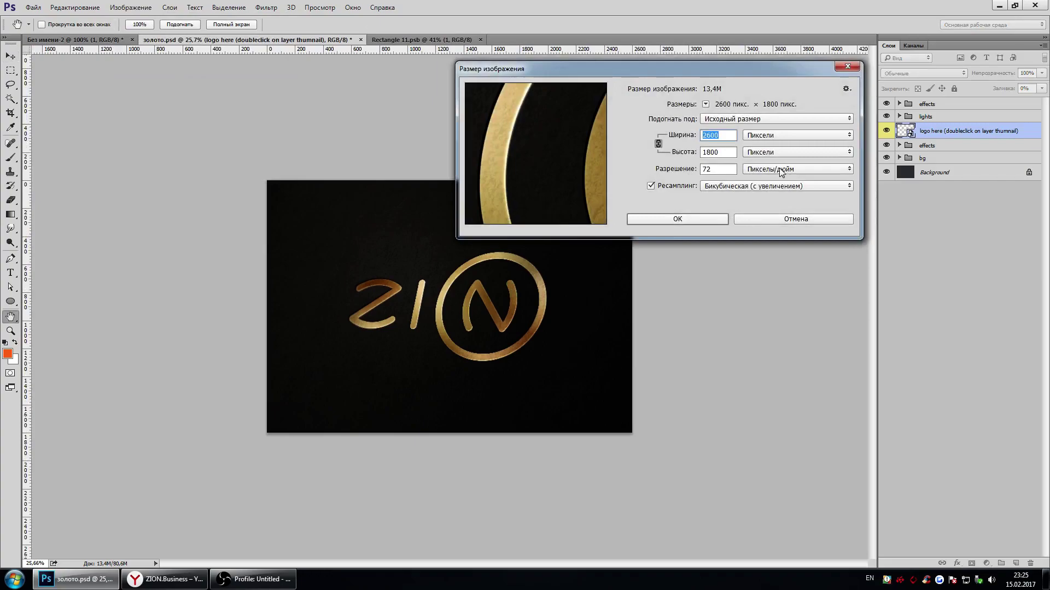
type("1200")
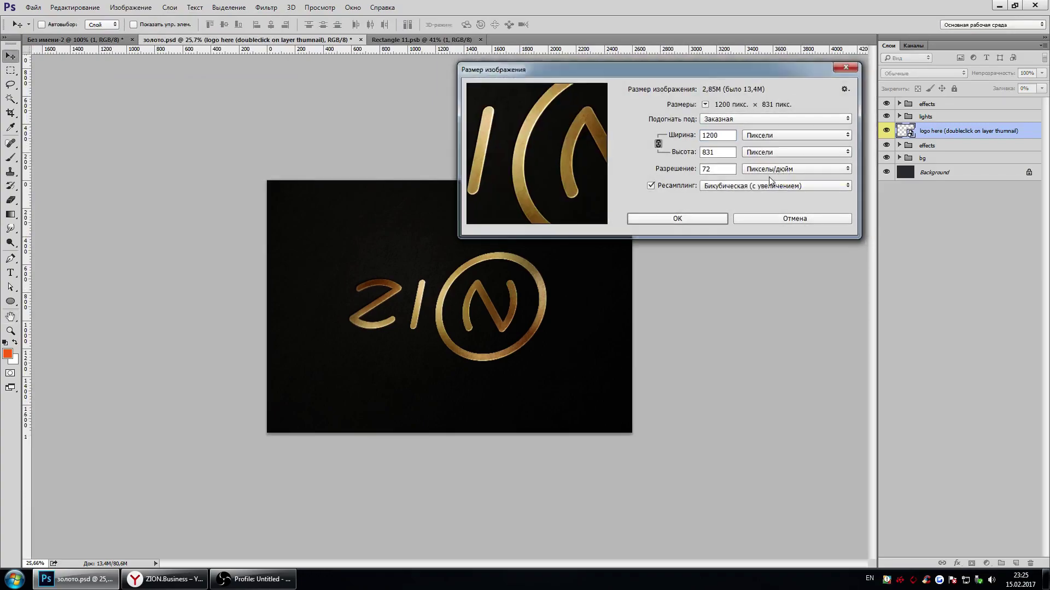
key("Return")
key("v")
Zoom the resized mockup to 100% actual pixels
left_click(11, 331)
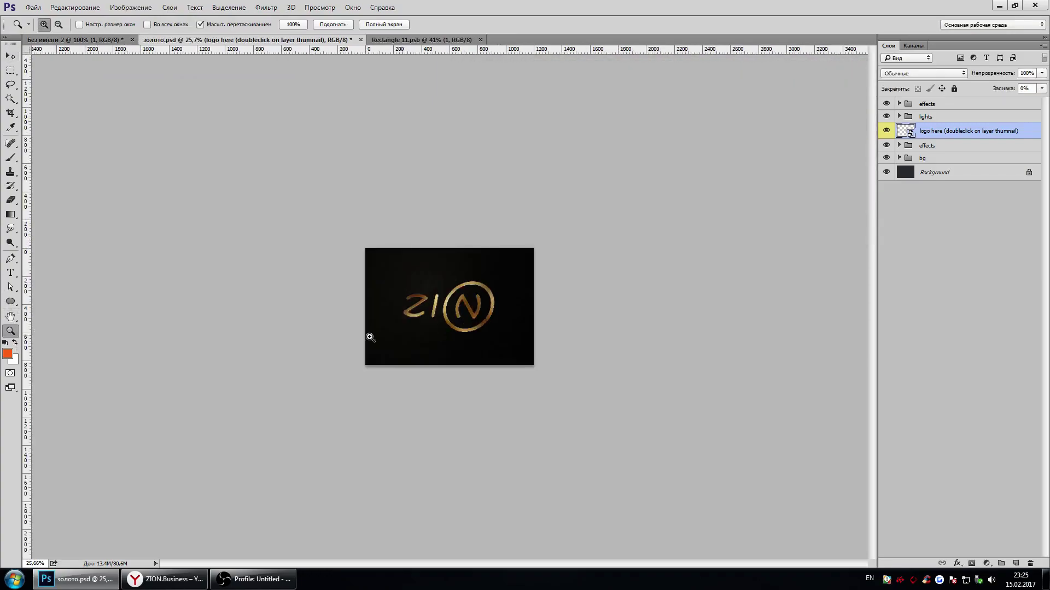
right_click(451, 322)
left_click(487, 344)
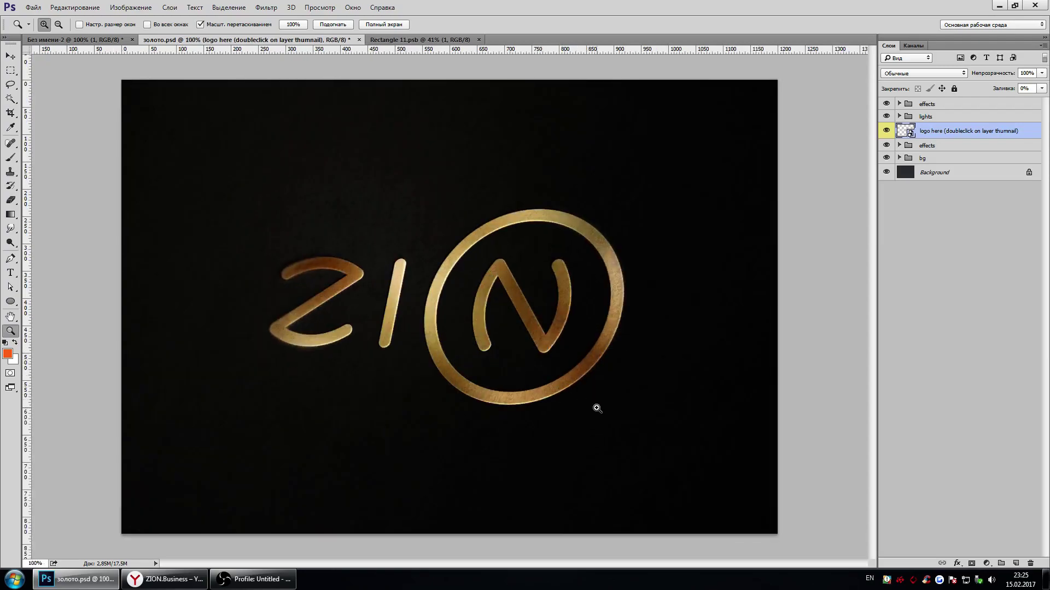
scroll(596, 408, "down", 2)
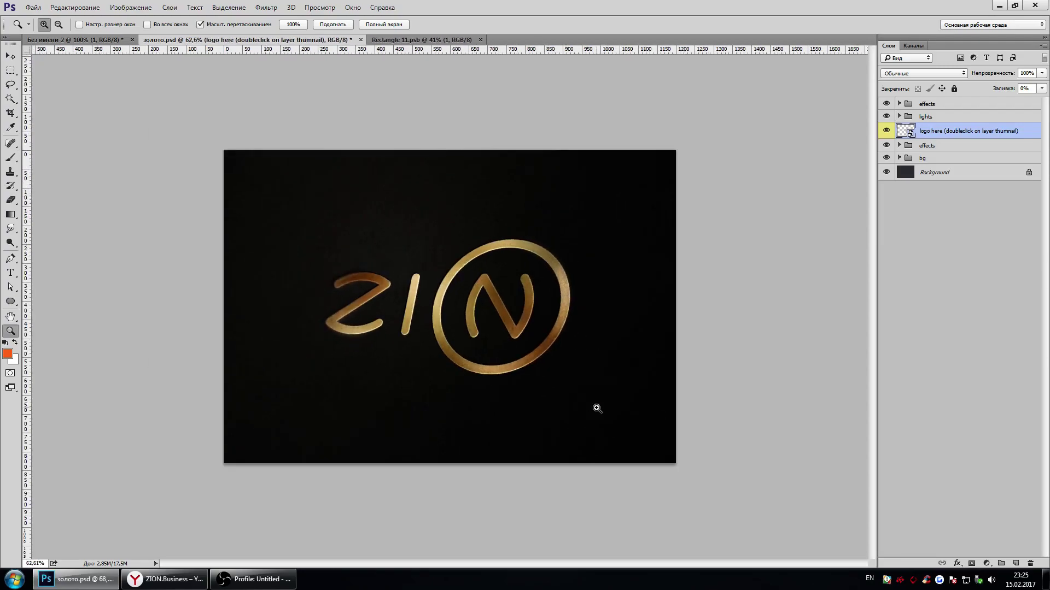
scroll(596, 408, "down", 1)
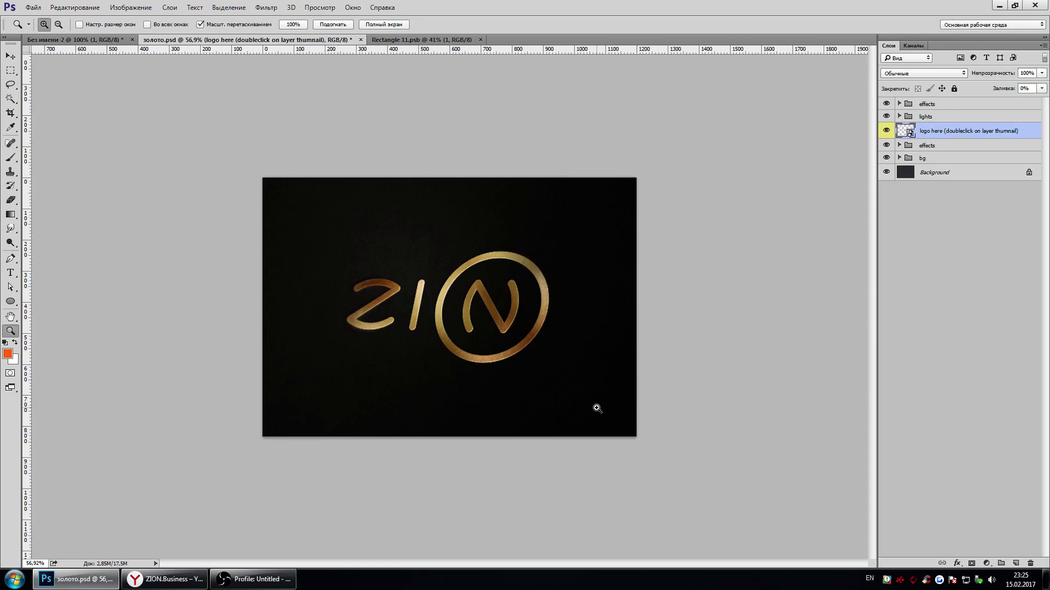
Export the 1200-px gold mockup as an optimized JPEG through Save for Web
key("alt")
key("ctrl+alt+shift+s")
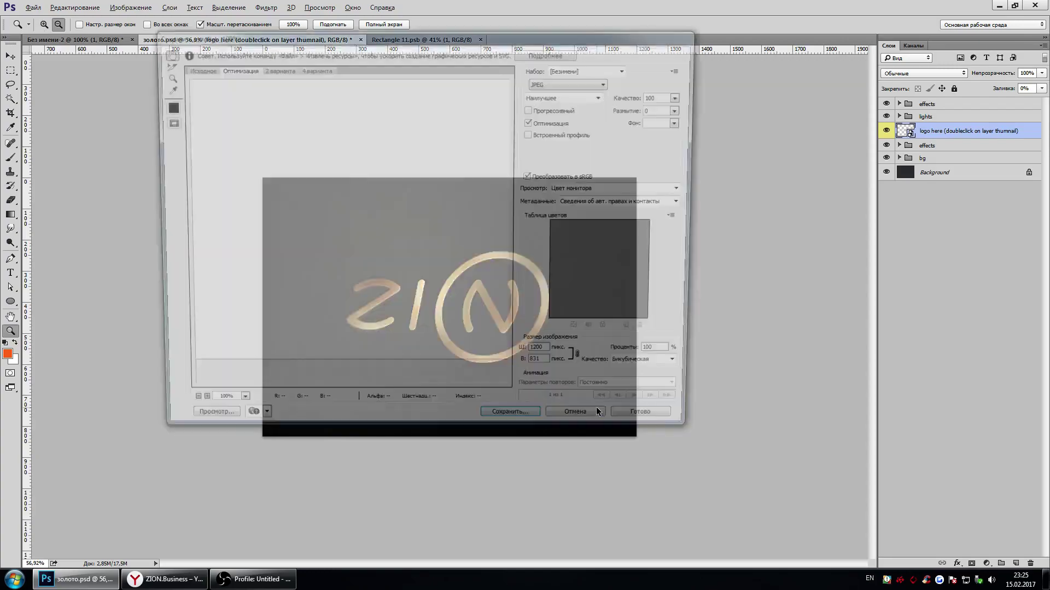
left_click(527, 426)
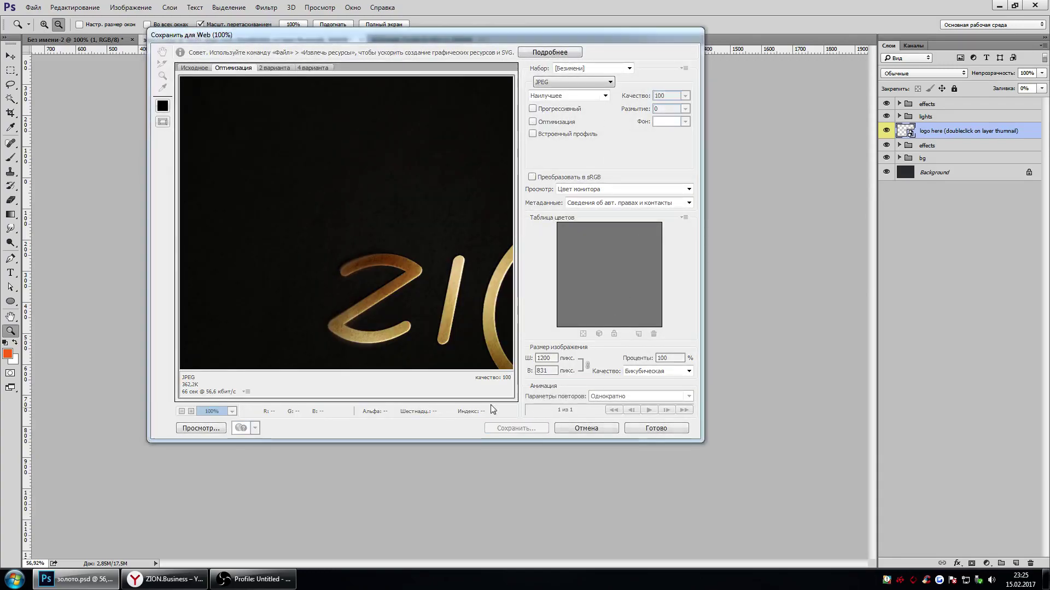
left_click(420, 244)
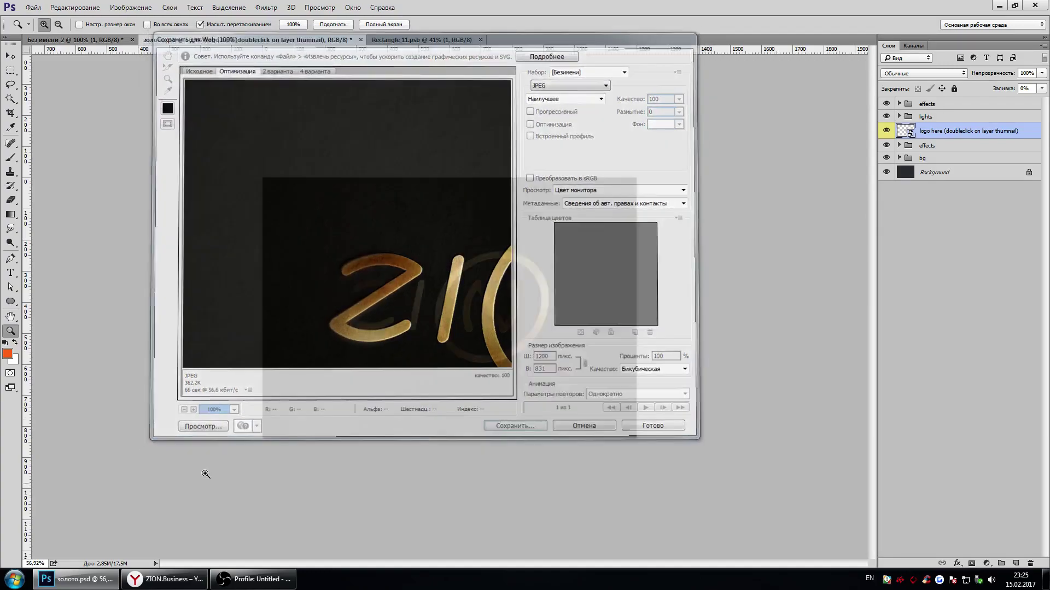
left_click(164, 579)
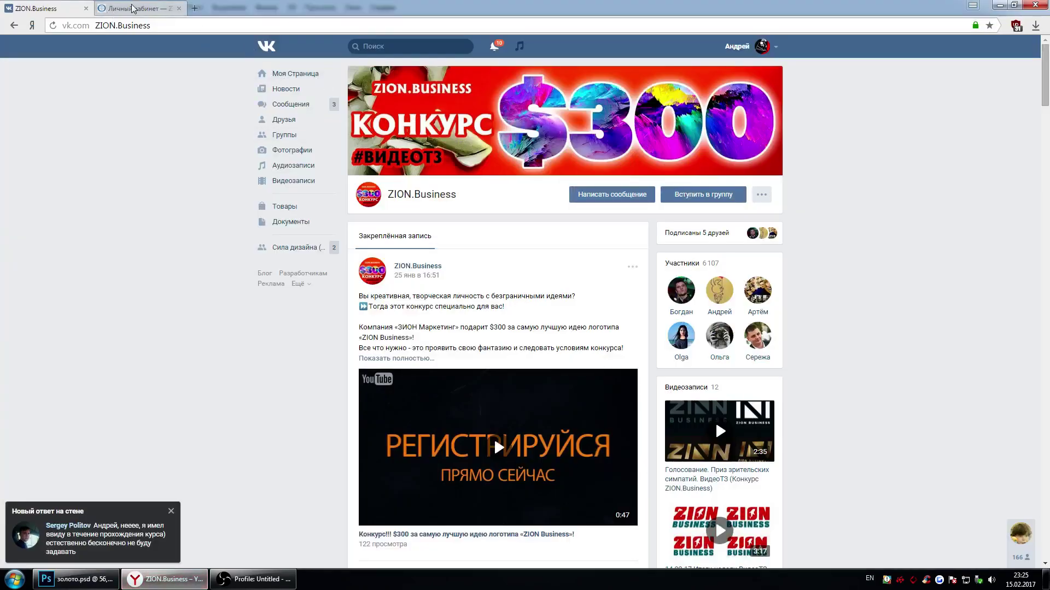
From the personal account, start a new publication titled 'Логотип 3 на конкурс'
left_click(136, 8)
scroll(348, 298, "up", 5)
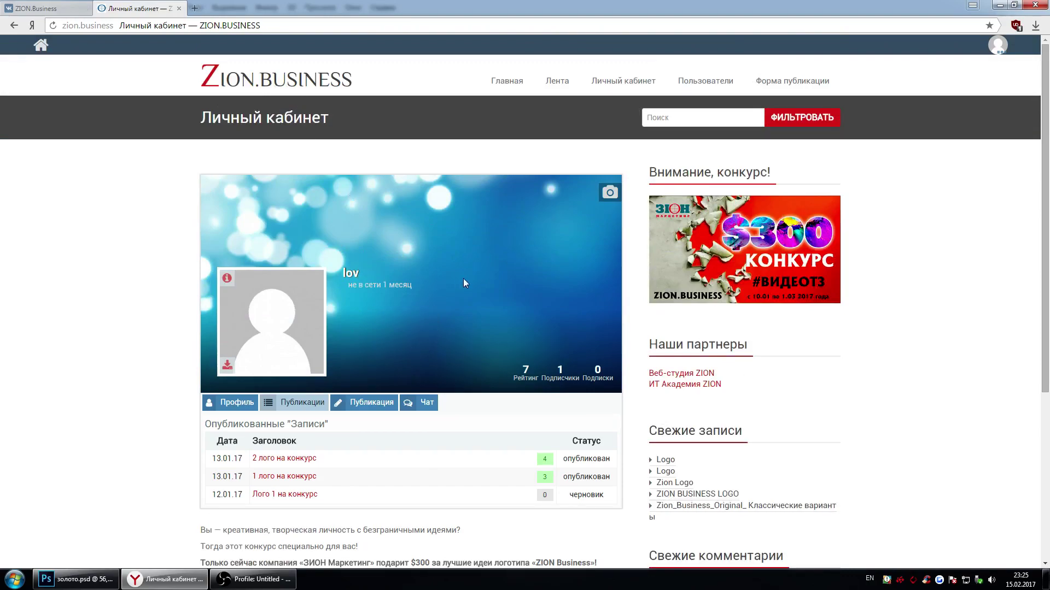
left_click(375, 411)
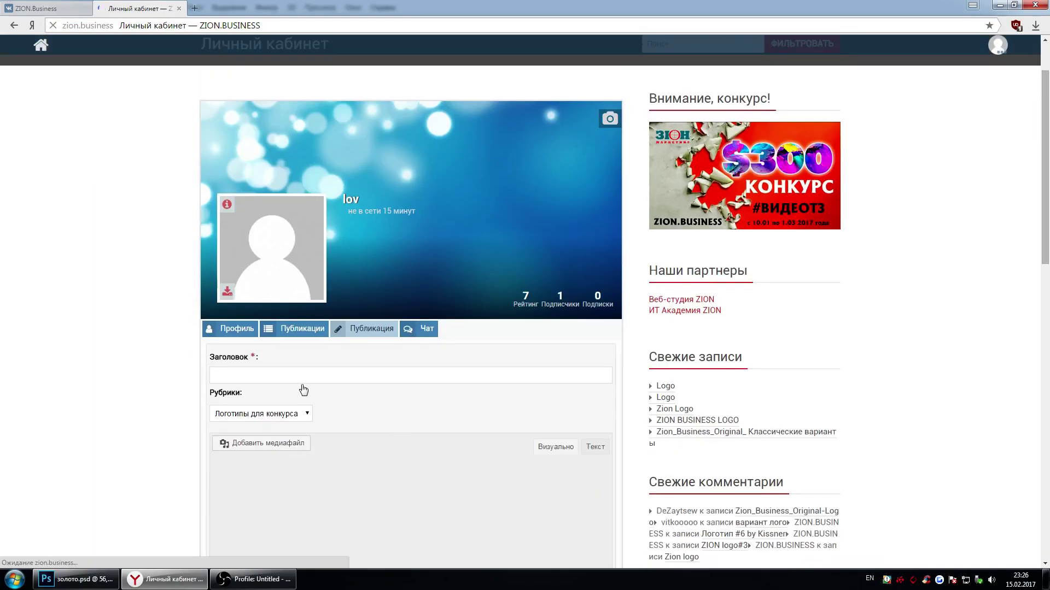
scroll(304, 391, "down", 5)
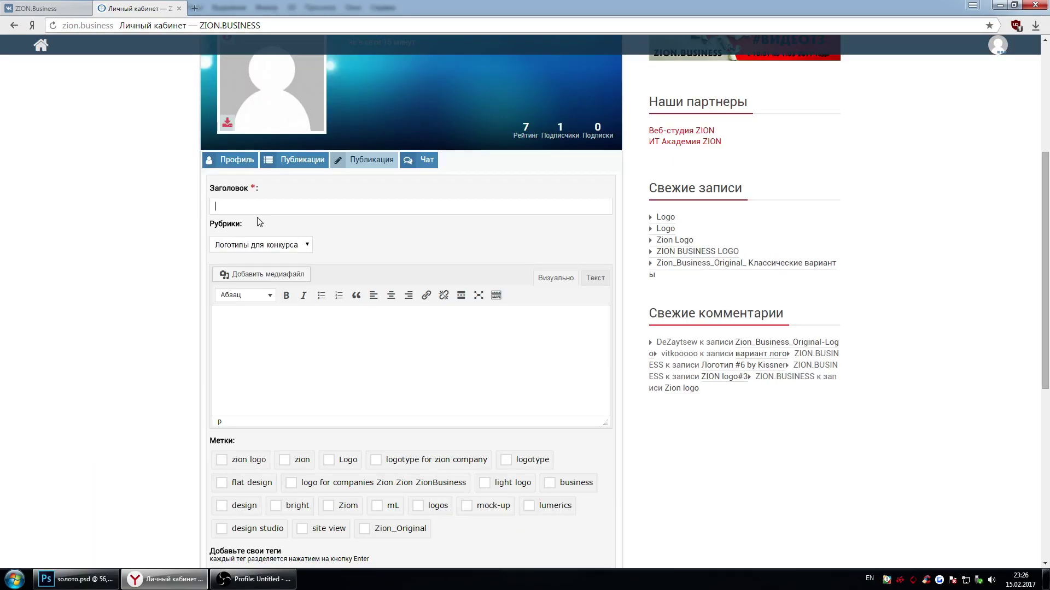
type("Kju")
key("BackSpace")
key("BackSpace")
key("BackSpace")
type("Лог")
type("отип 3 ")
type("на конк")
type("урс")
Upload the exported gold ZION JPEG and insert it into the post body
left_click(271, 276)
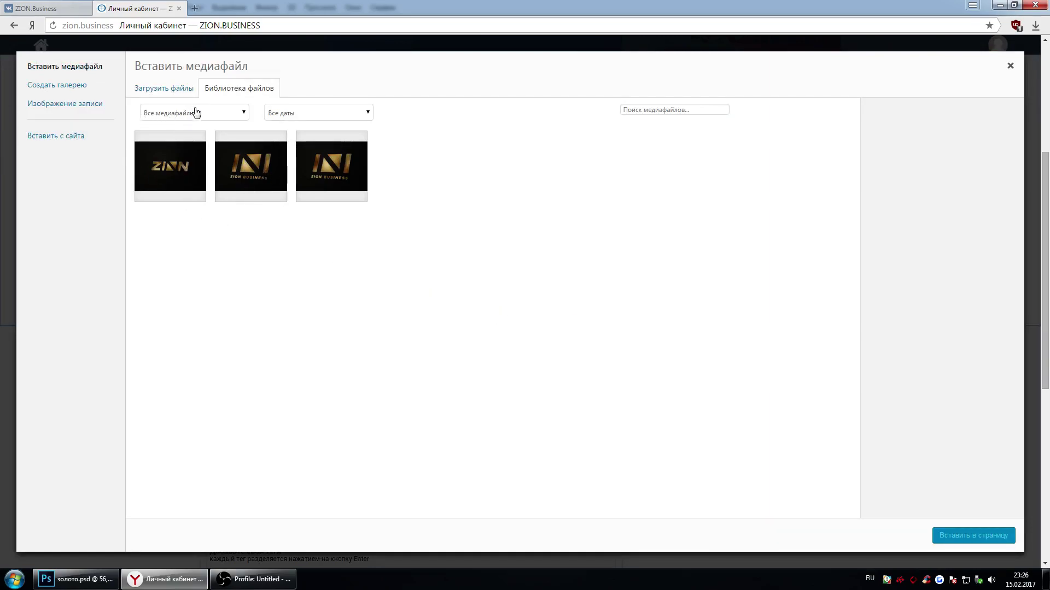
left_click(168, 91)
left_click(603, 287)
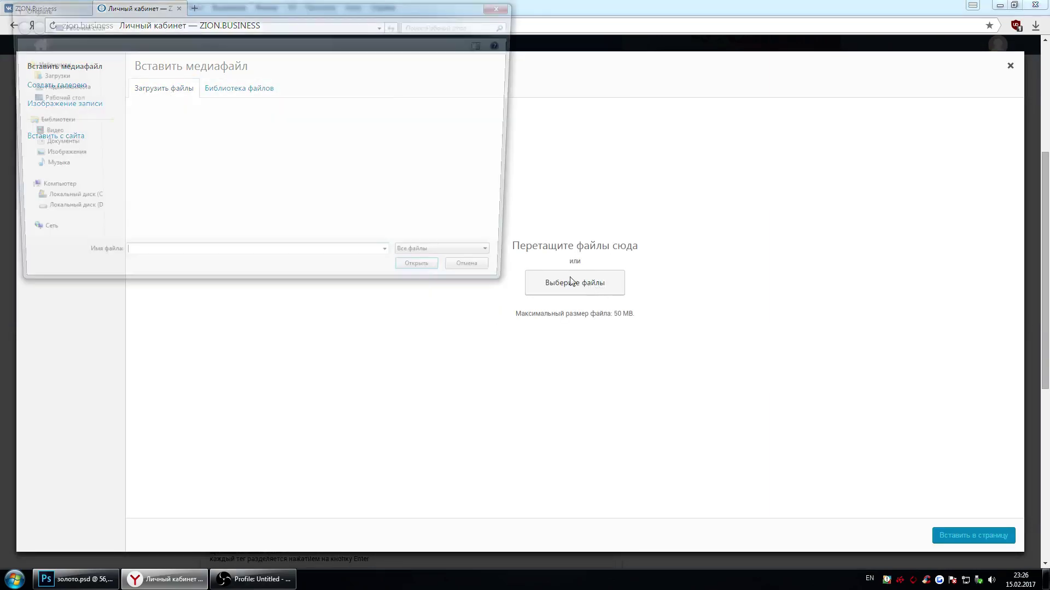
double_click(146, 234)
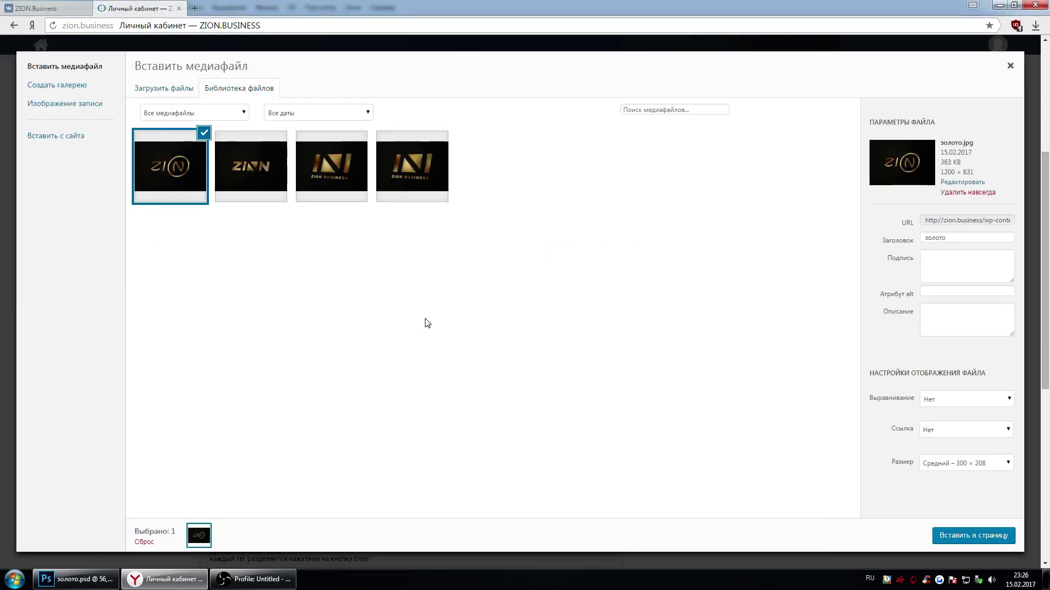
left_click(989, 537)
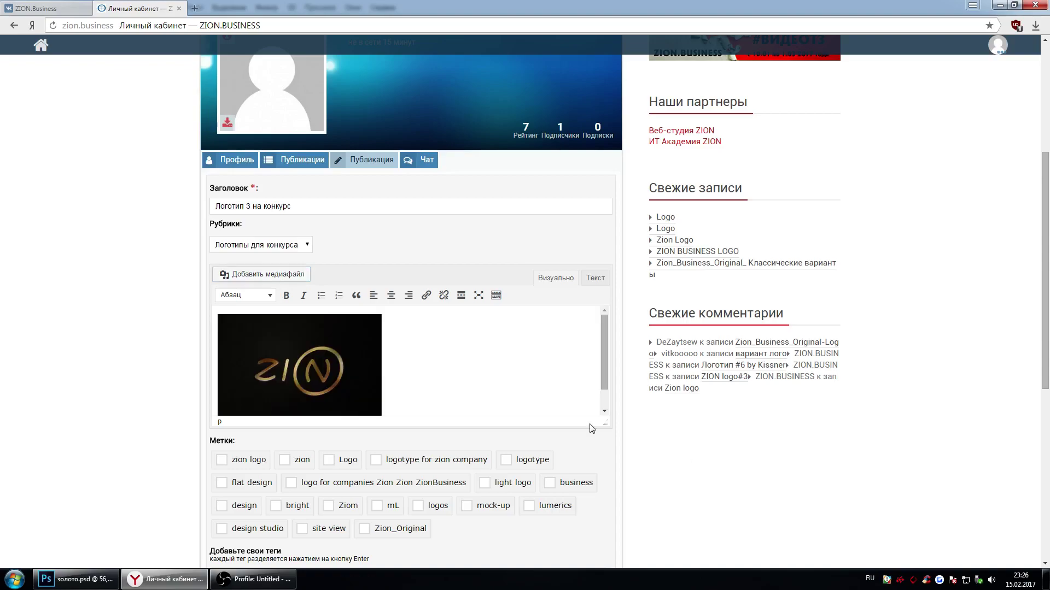
scroll(459, 397, "down", 2)
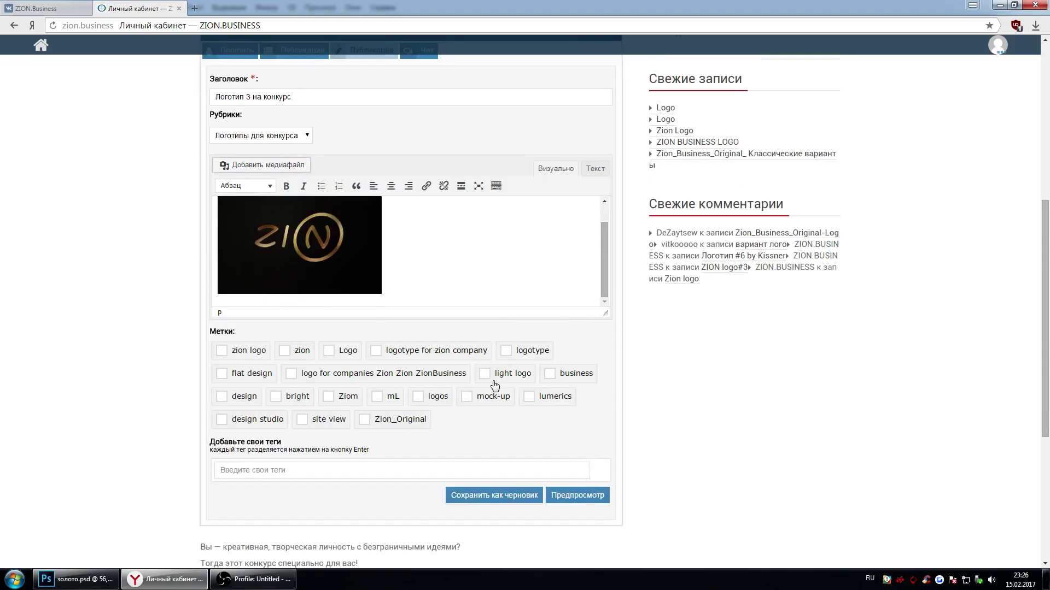
Preview the 'Логотип 3 на конкурс' post and publish it
left_click(576, 497)
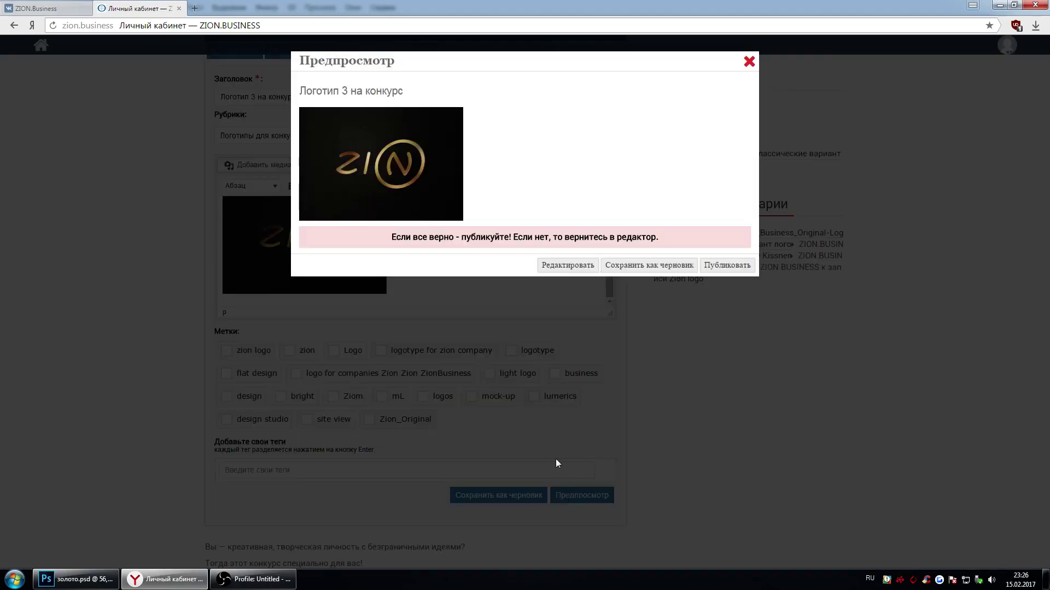
left_click(728, 271)
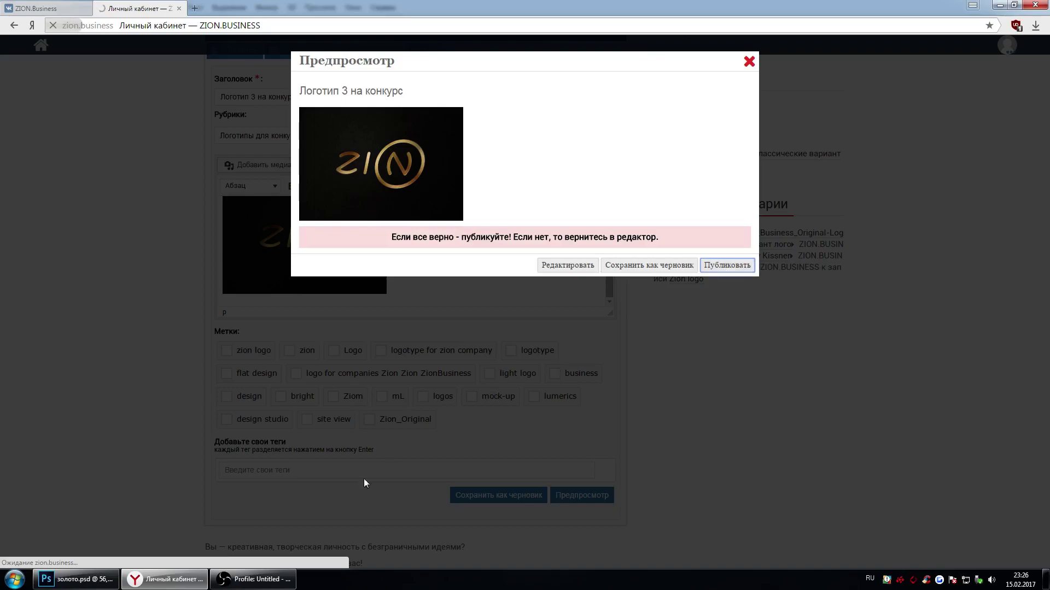
left_click(76, 579)
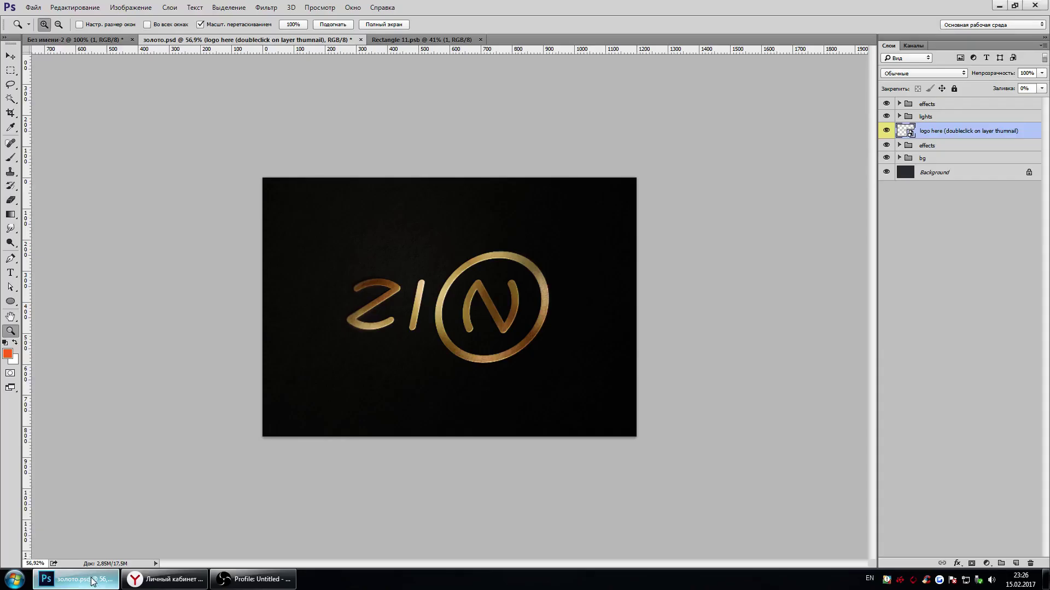
In Без имени-2, show only layer 1 and Слой 1, then zoom into the pencil sketch
left_click(111, 40)
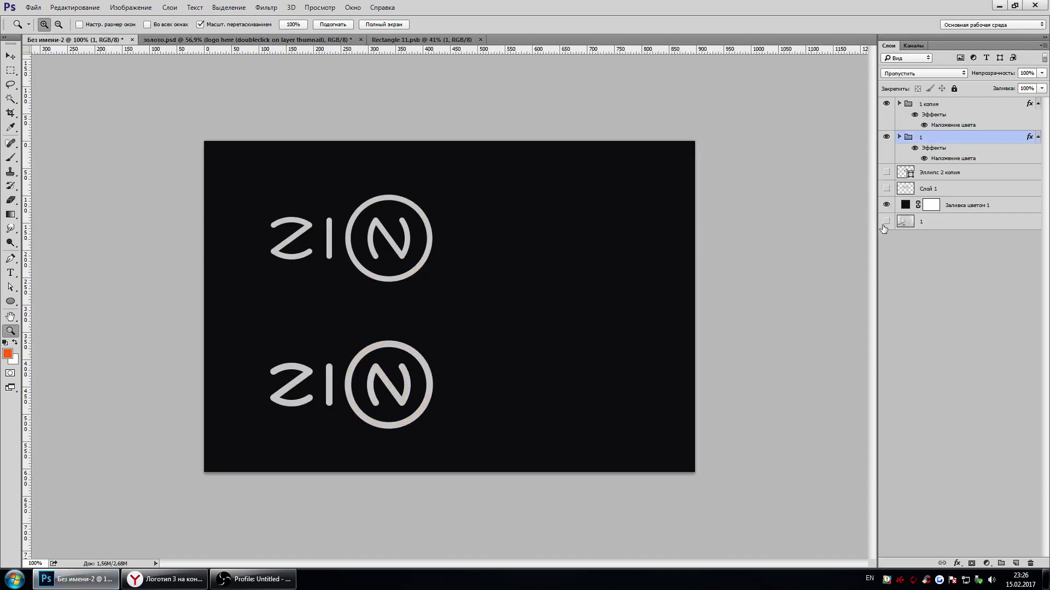
left_click(885, 221, "alt")
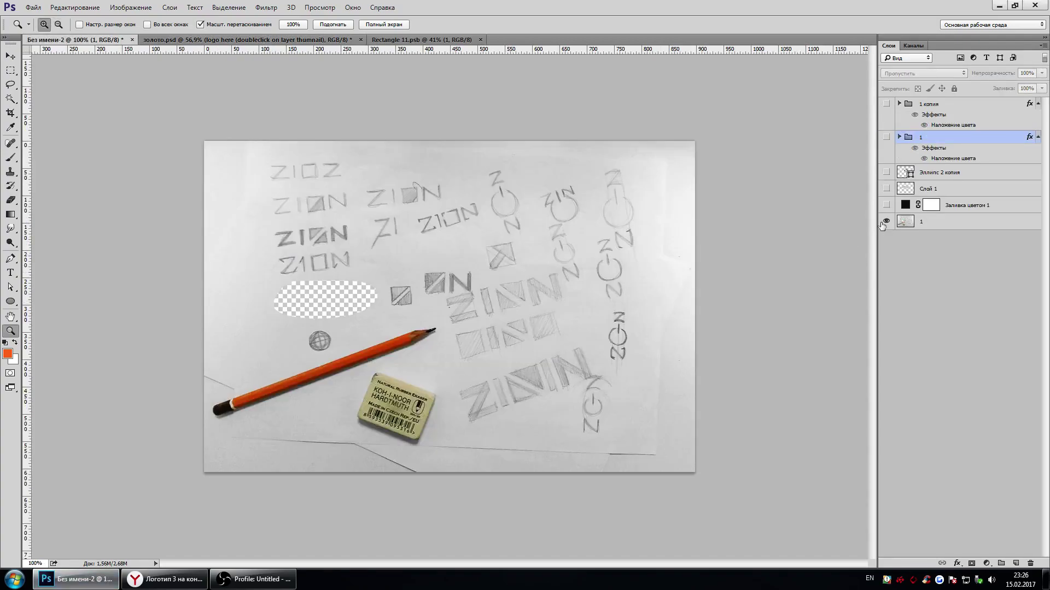
left_click(886, 188)
left_click_drag(385, 207, 464, 349)
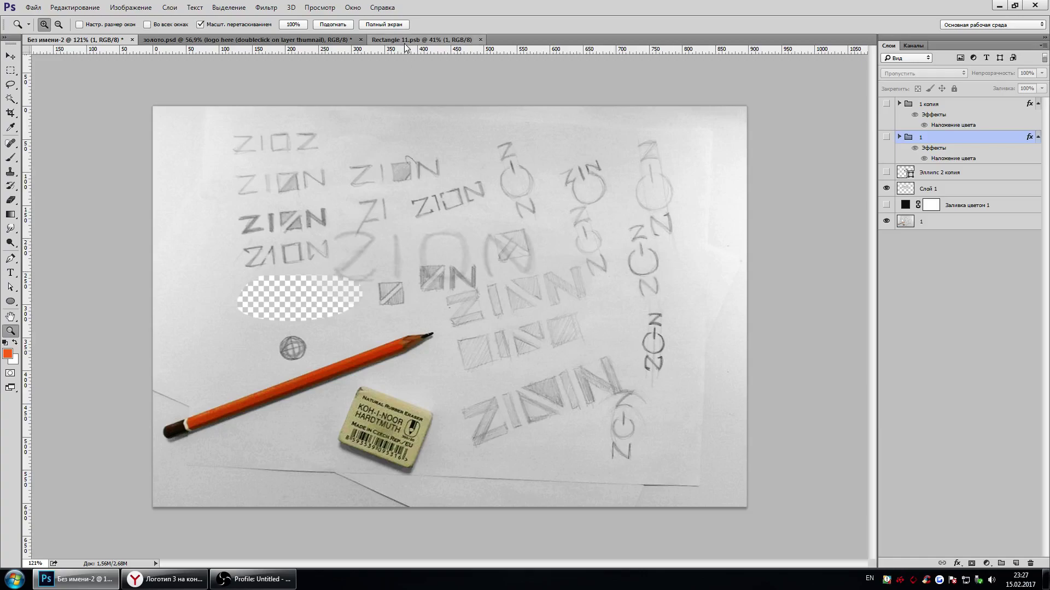
Check the published post in the browser, then return to the золото.psd mockup
left_click(171, 579)
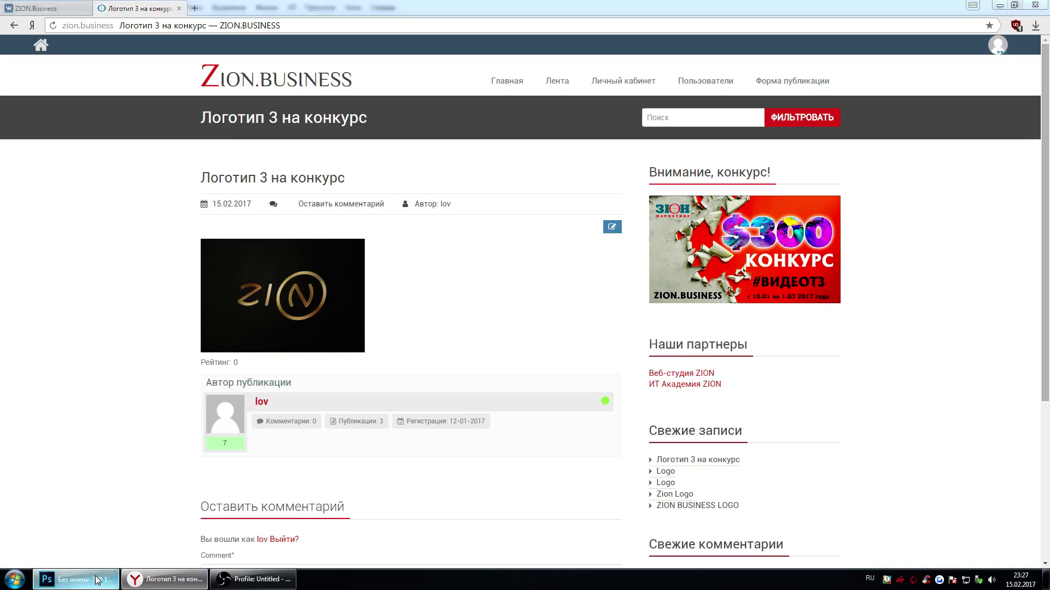
left_click(77, 579)
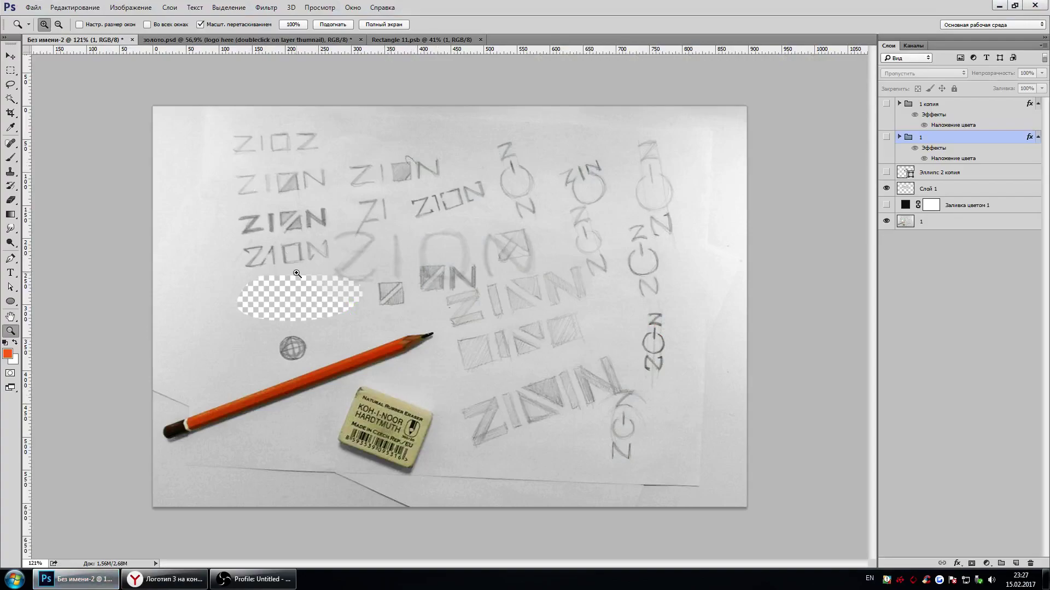
left_click(263, 40)
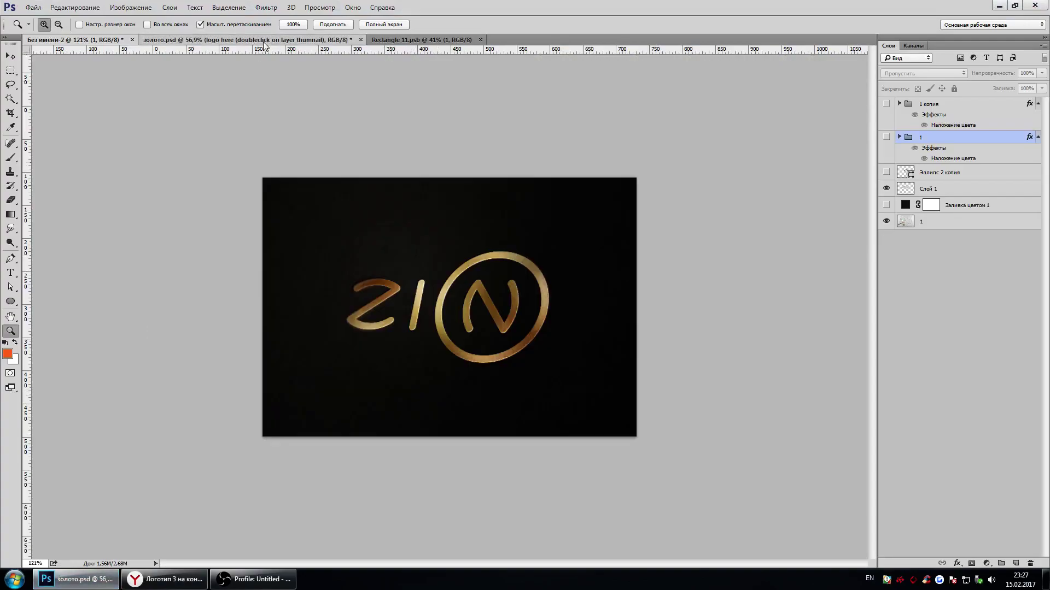
left_click(416, 38)
left_click(319, 41)
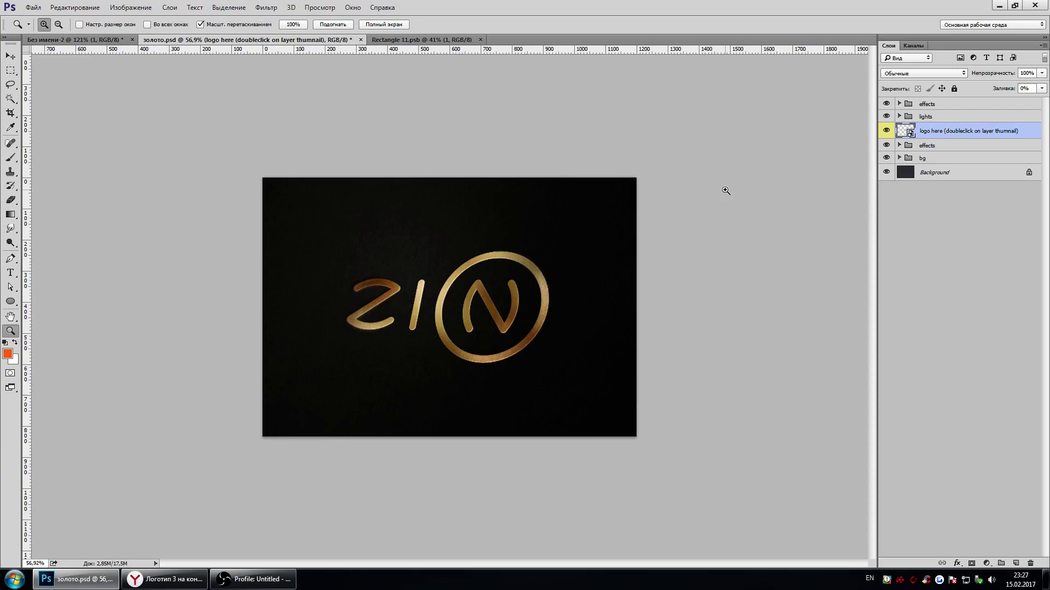
left_click(121, 40)
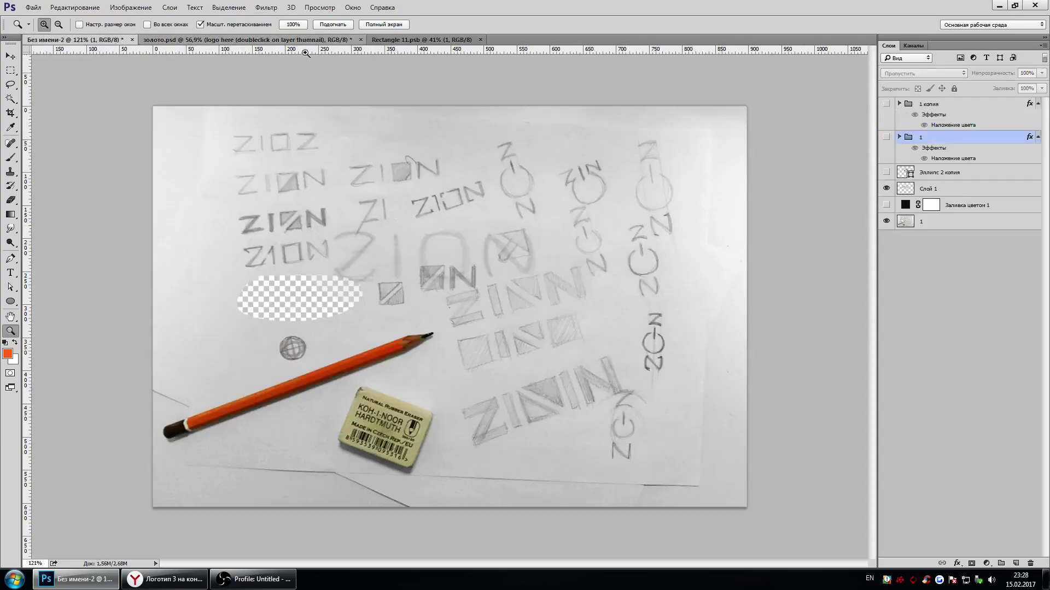
left_click(254, 41)
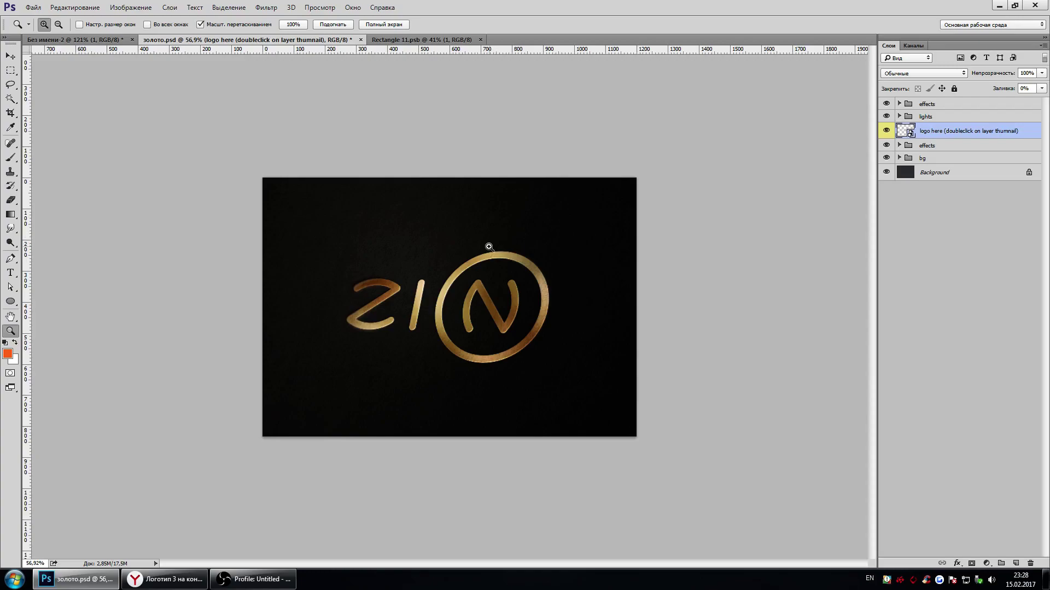
Zoom the gold ZION mockup to 100% from the canvas zoom menu
right_click(504, 267)
left_click(533, 287)
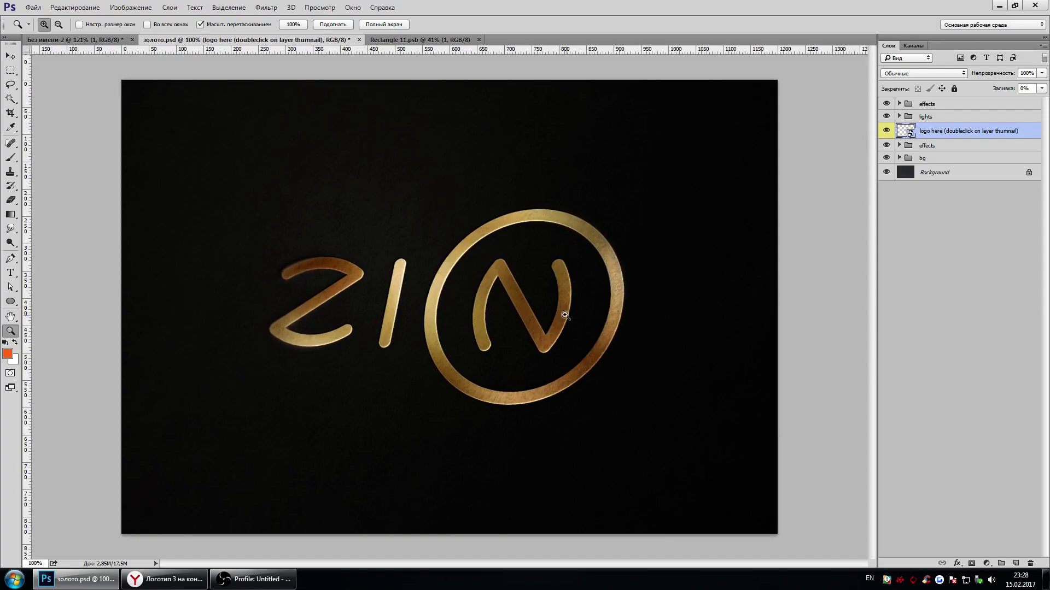